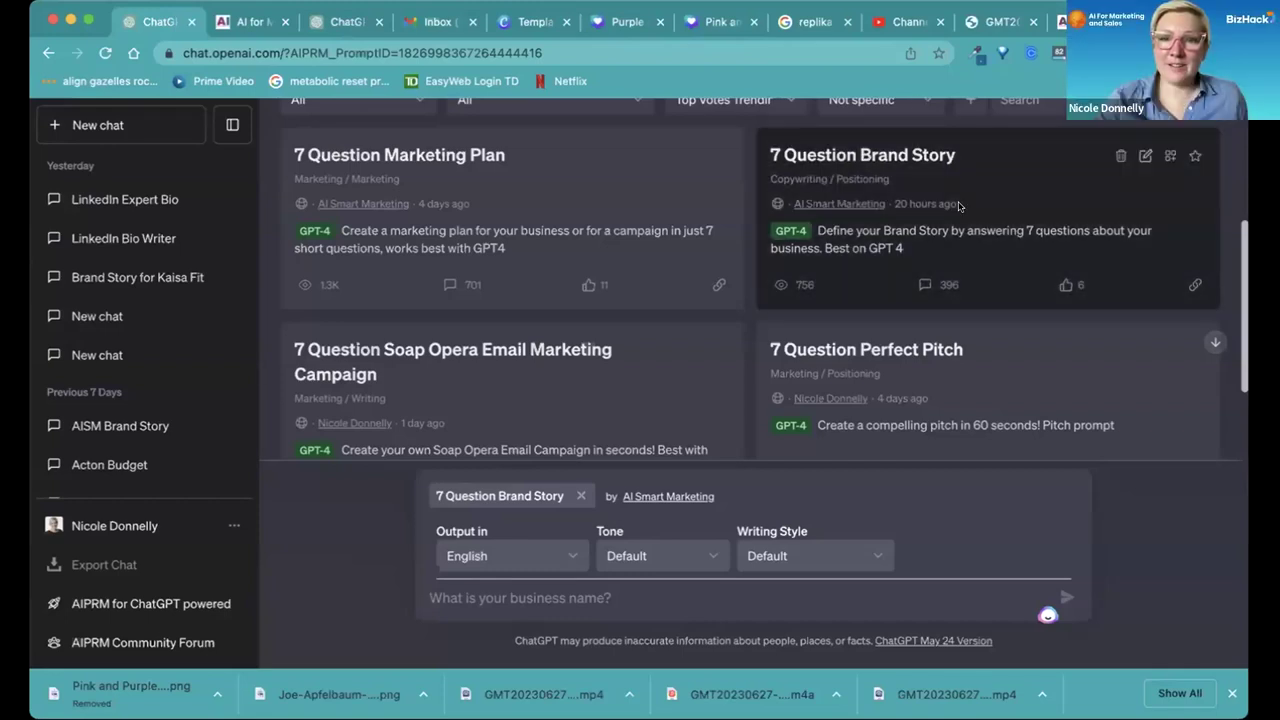
- Paste 'Mango Publishing' as the business name for the 7 Question Brand Story prompt and submit it
{"action": "left_click", "coordinate": [533, 599]}
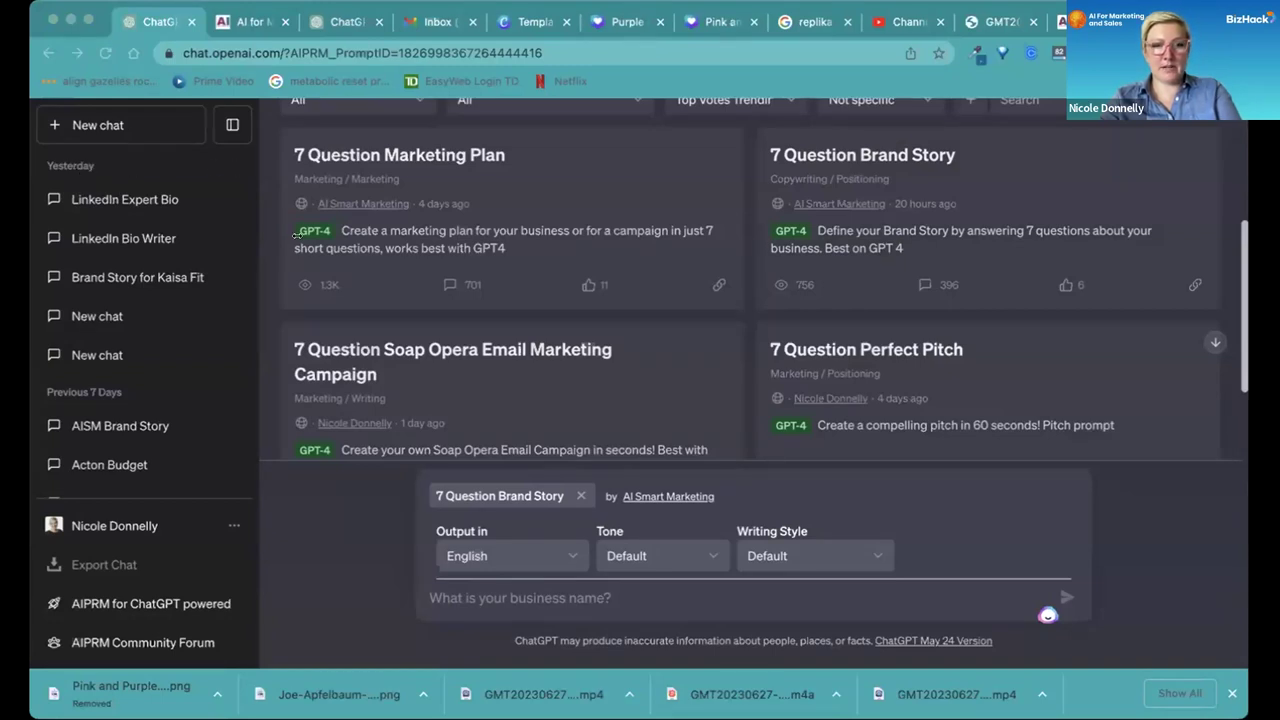
{"action": "left_click", "coordinate": [518, 607]}
{"action": "type", "text": "Mango Publishing"}
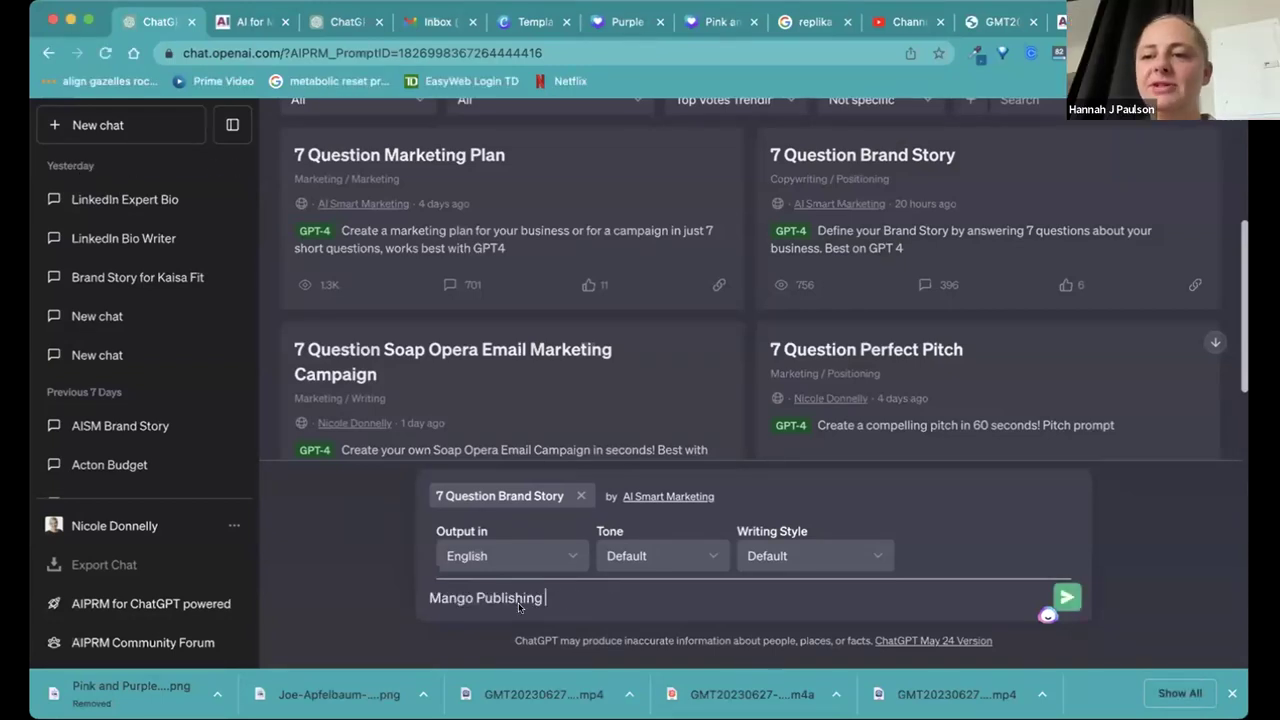
{"action": "key", "text": "Return"}
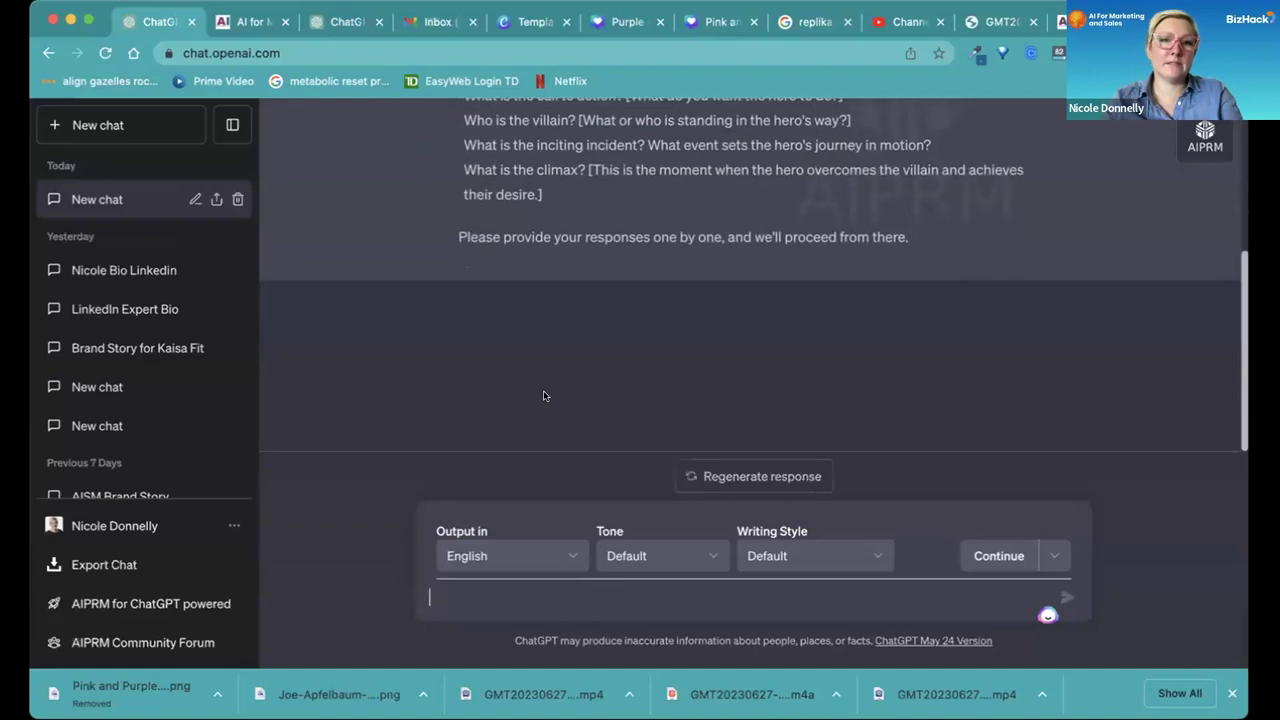
- Review the GPT-3.5 reply, then delete that 'New chat' brand story conversation from the sidebar
{"action": "scroll", "coordinate": [626, 250], "scroll_direction": "up", "scroll_amount": 3}
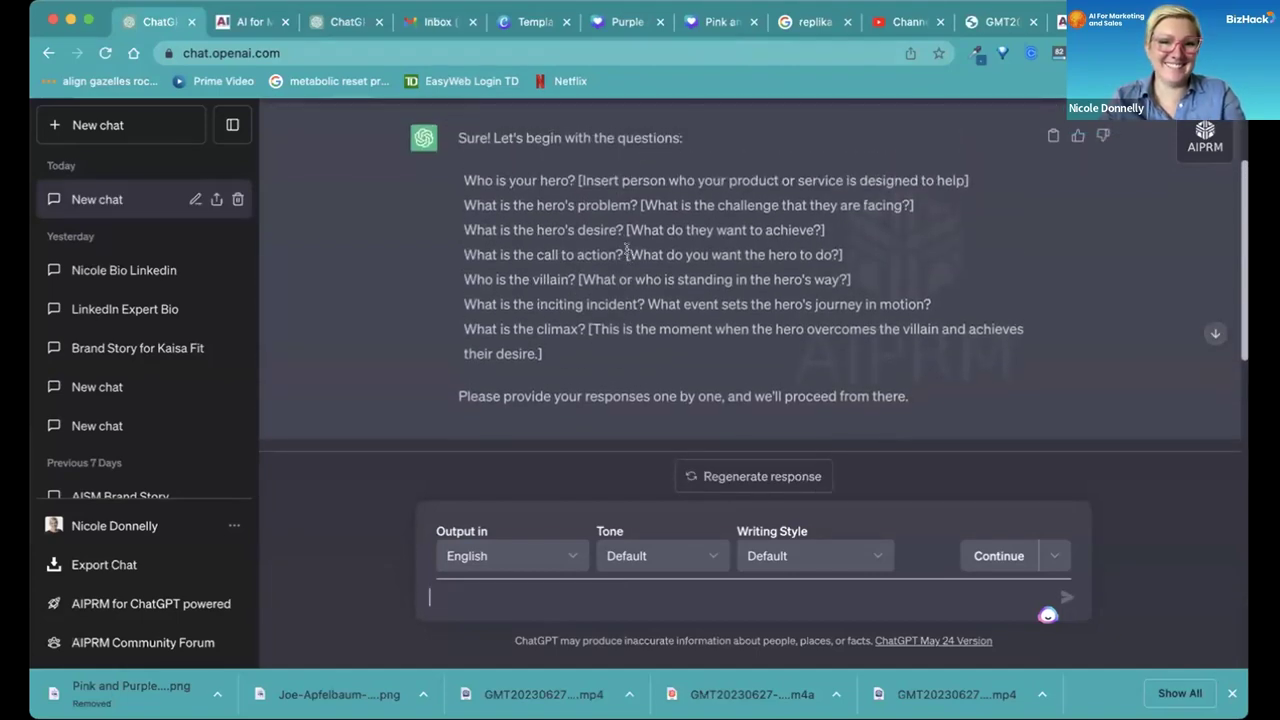
{"action": "scroll", "coordinate": [626, 250], "scroll_direction": "up", "scroll_amount": 3}
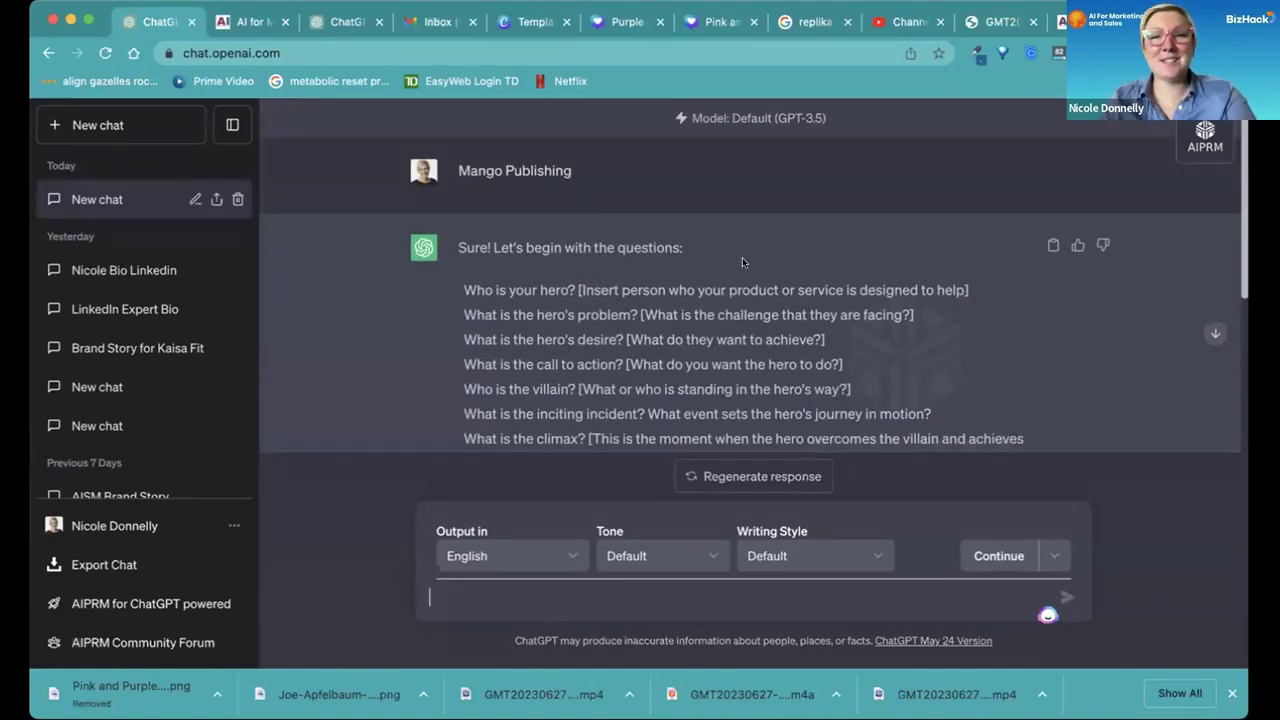
{"action": "scroll", "coordinate": [742, 257], "scroll_direction": "down", "scroll_amount": 1}
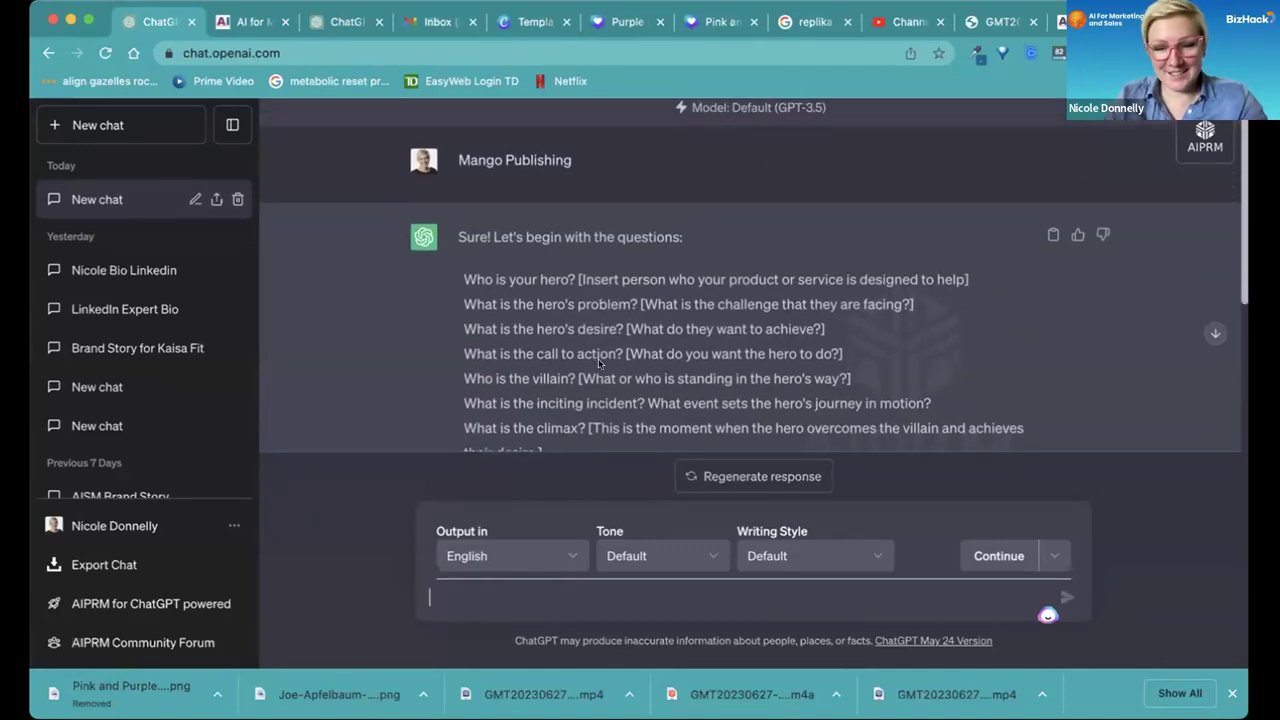
{"action": "scroll", "coordinate": [600, 364], "scroll_direction": "down", "scroll_amount": 2}
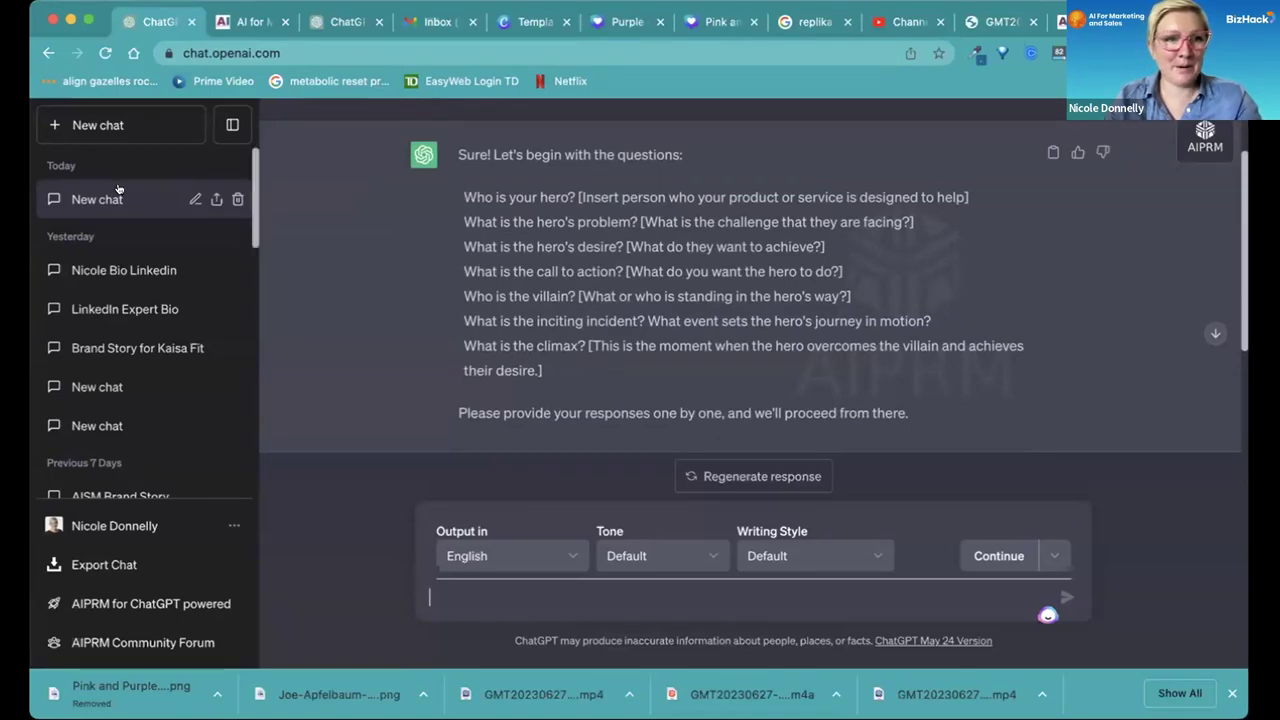
{"action": "left_click", "coordinate": [237, 199]}
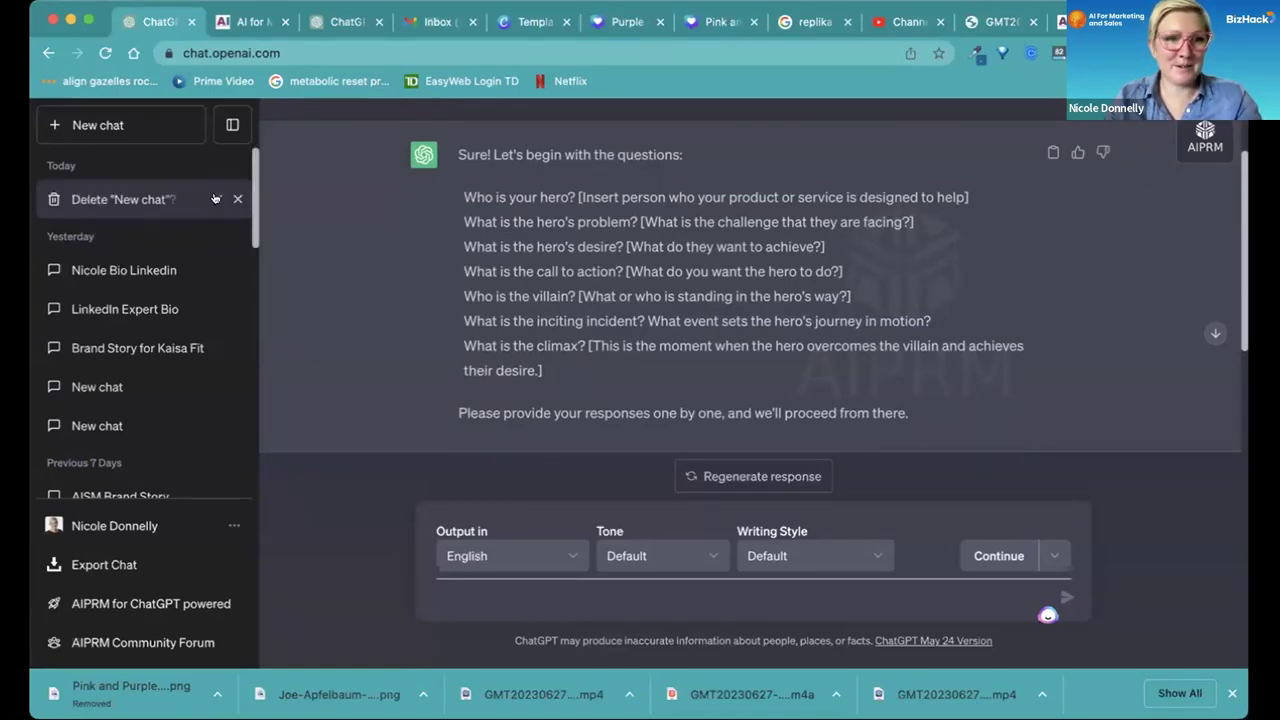
{"action": "left_click", "coordinate": [215, 199]}
{"action": "scroll", "coordinate": [634, 285], "scroll_direction": "up", "scroll_amount": 3}
- Reload 7 Question Brand Story, switch the model to GPT-4 and submit 'Mango Publishing' as the business name
{"action": "left_click", "coordinate": [885, 293]}
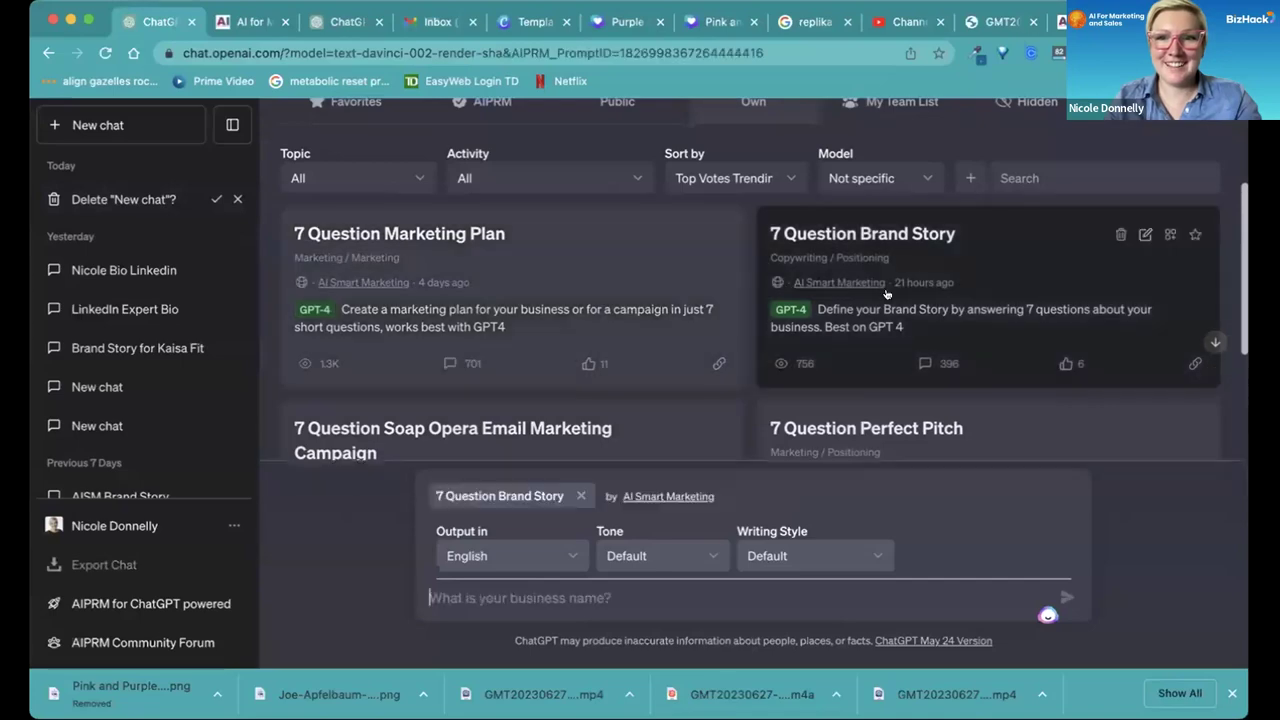
{"action": "scroll", "coordinate": [885, 293], "scroll_direction": "up", "scroll_amount": 3}
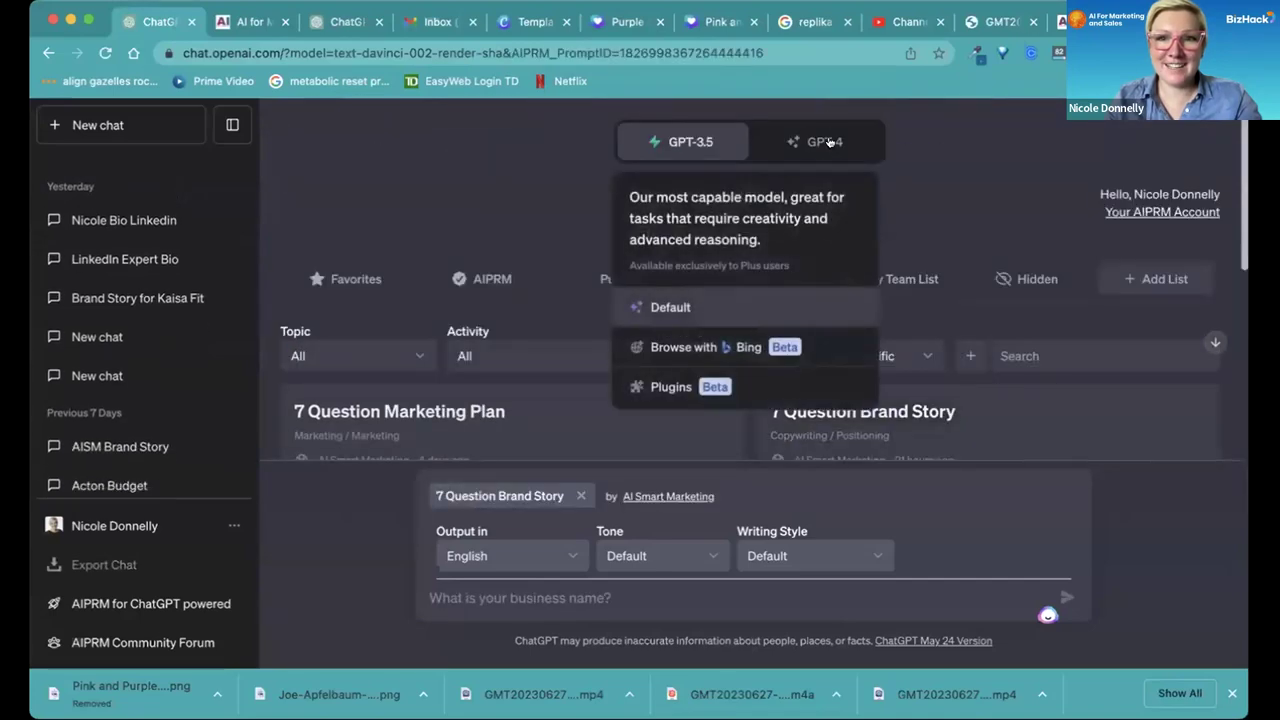
{"action": "left_click", "coordinate": [827, 142]}
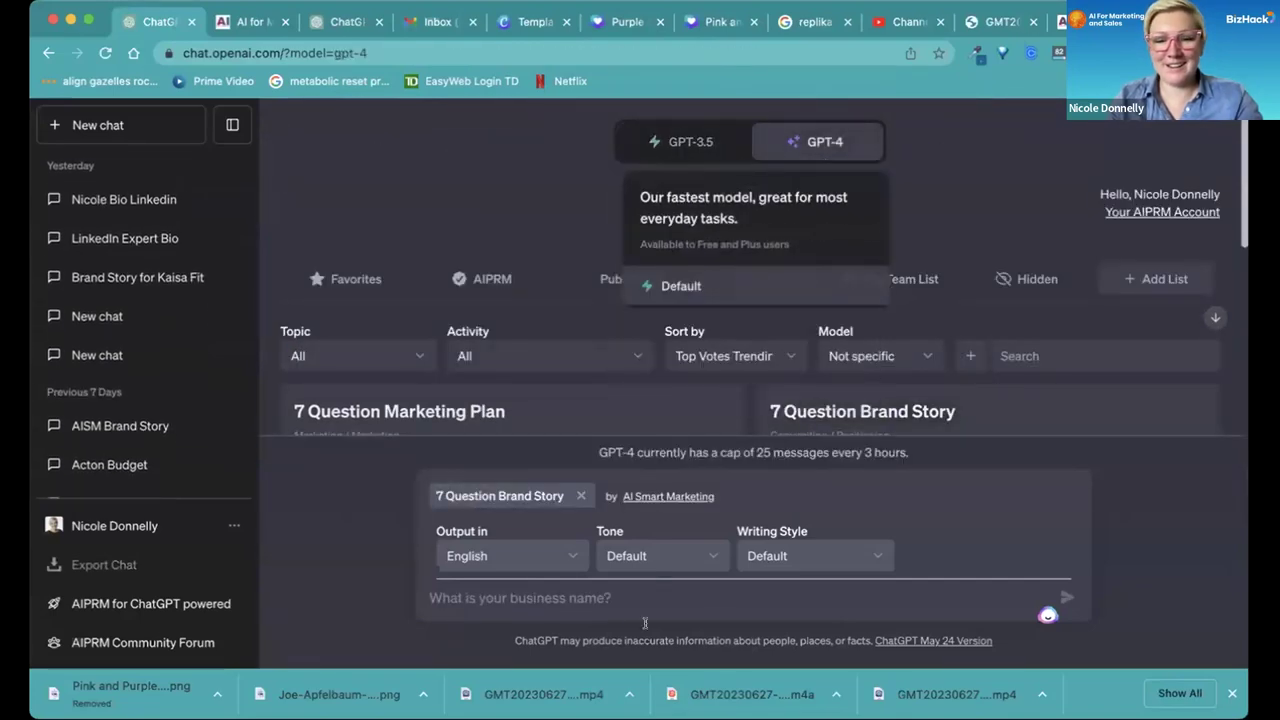
{"action": "left_click", "coordinate": [613, 600]}
{"action": "type", "text": "Mango Publishing"}
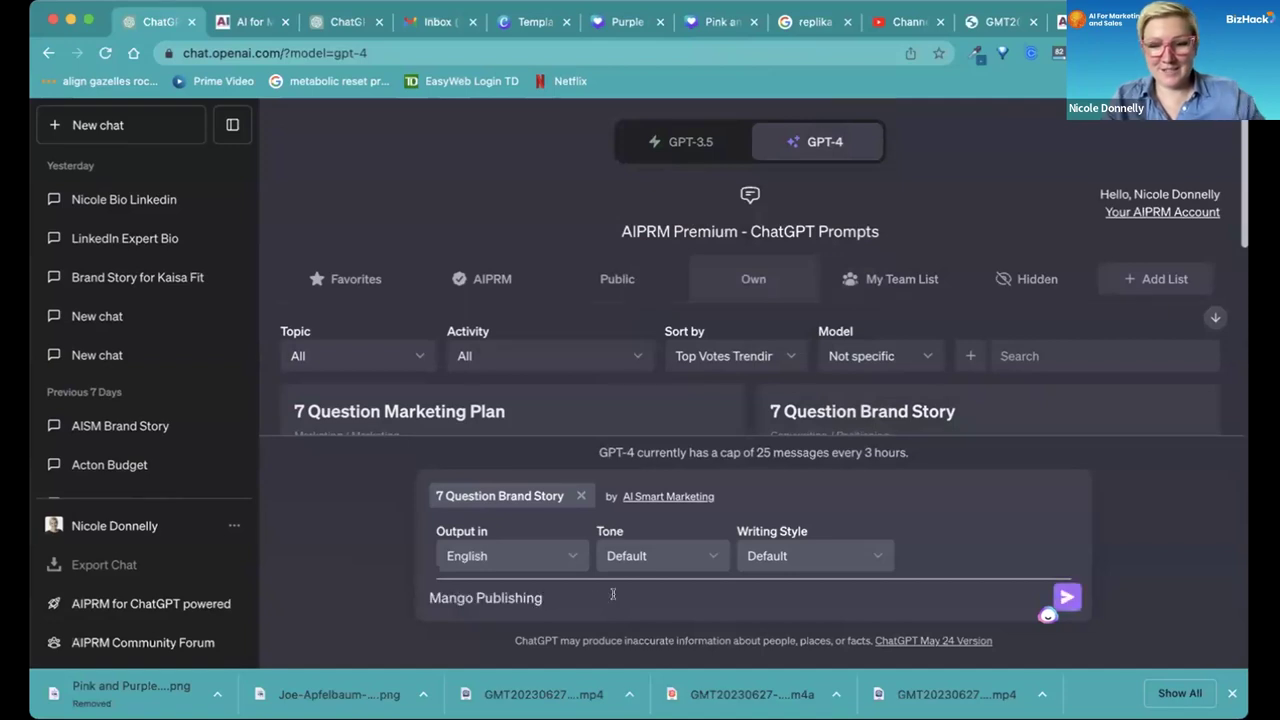
{"action": "key", "text": "Return"}
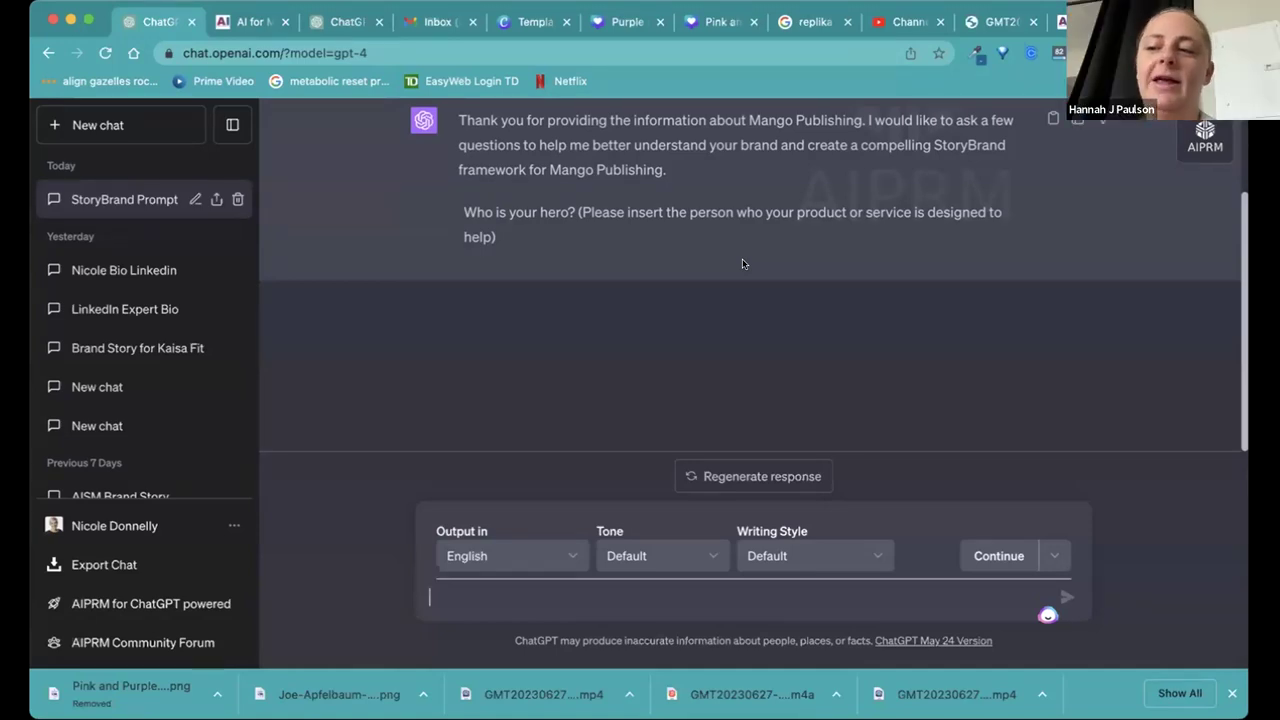
- Describe the hero as a creative, crafty homebody with many hobbies who loves to read and knit
{"action": "type", "text": "The"}
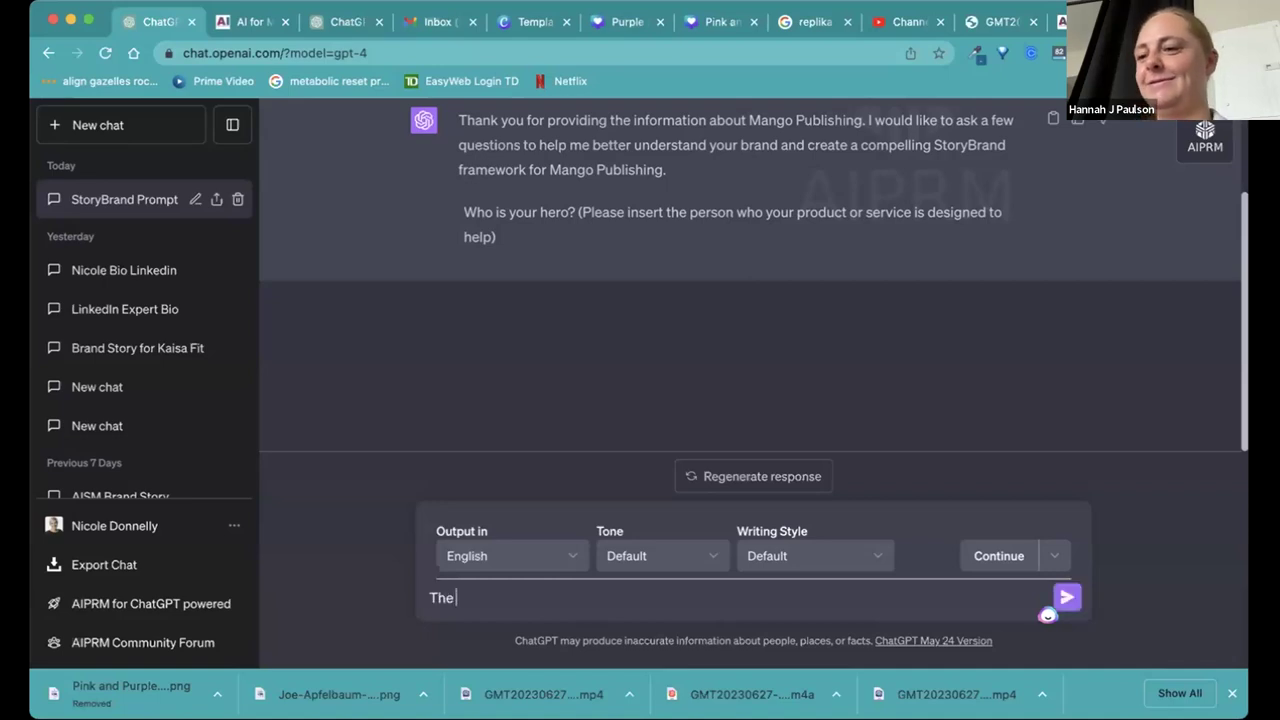
{"action": "type", "text": " creative homebo"}
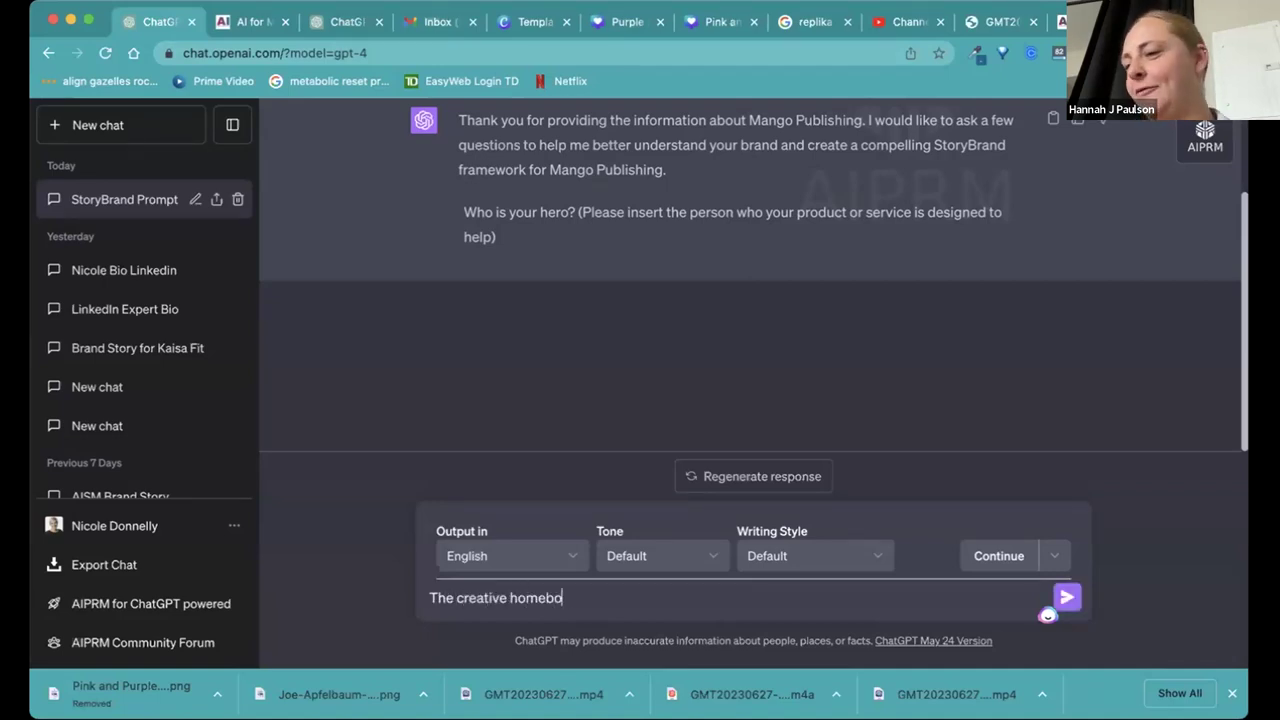
{"action": "type", "text": "dy, cra"}
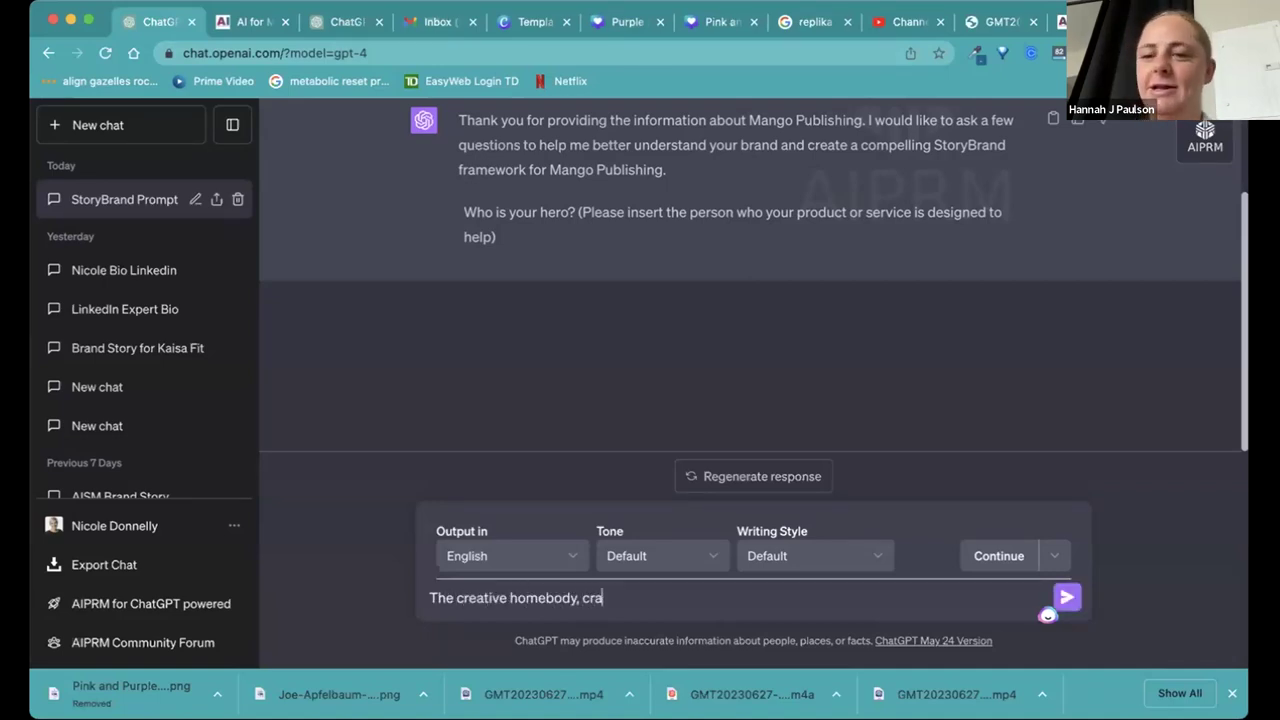
{"action": "type", "text": "fty person who "}
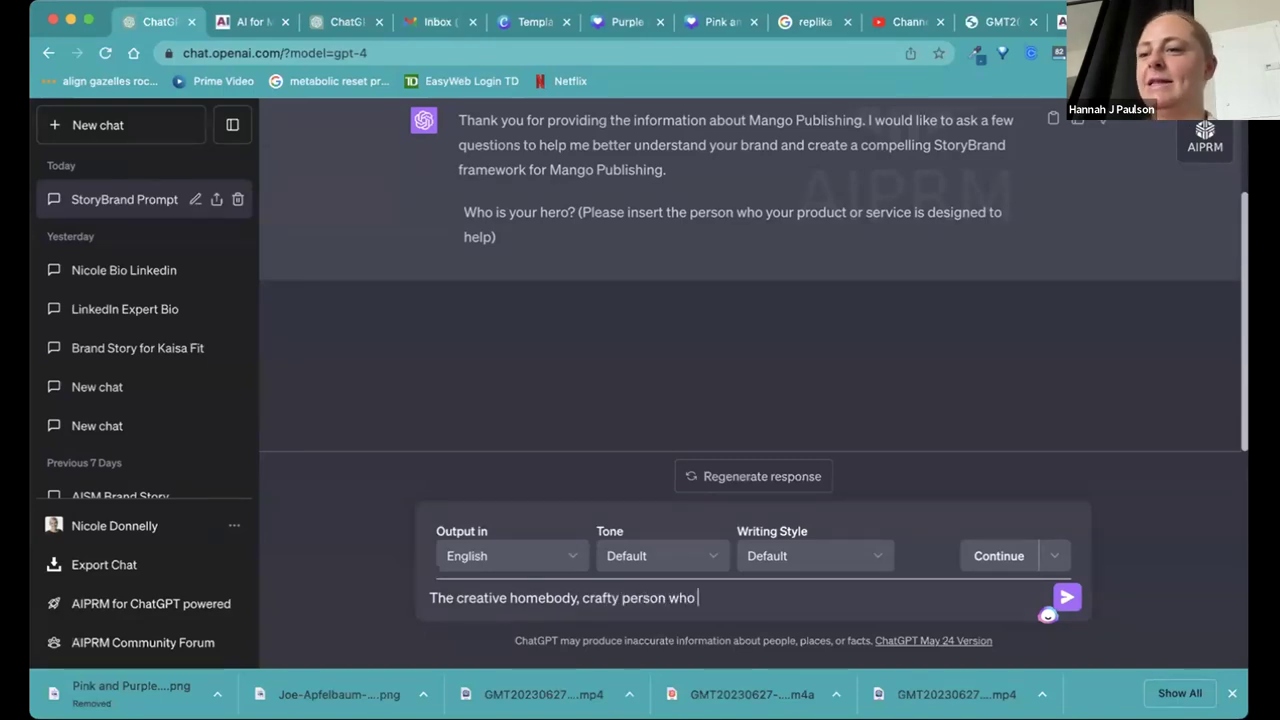
{"action": "type", "text": "has a lot of ho"}
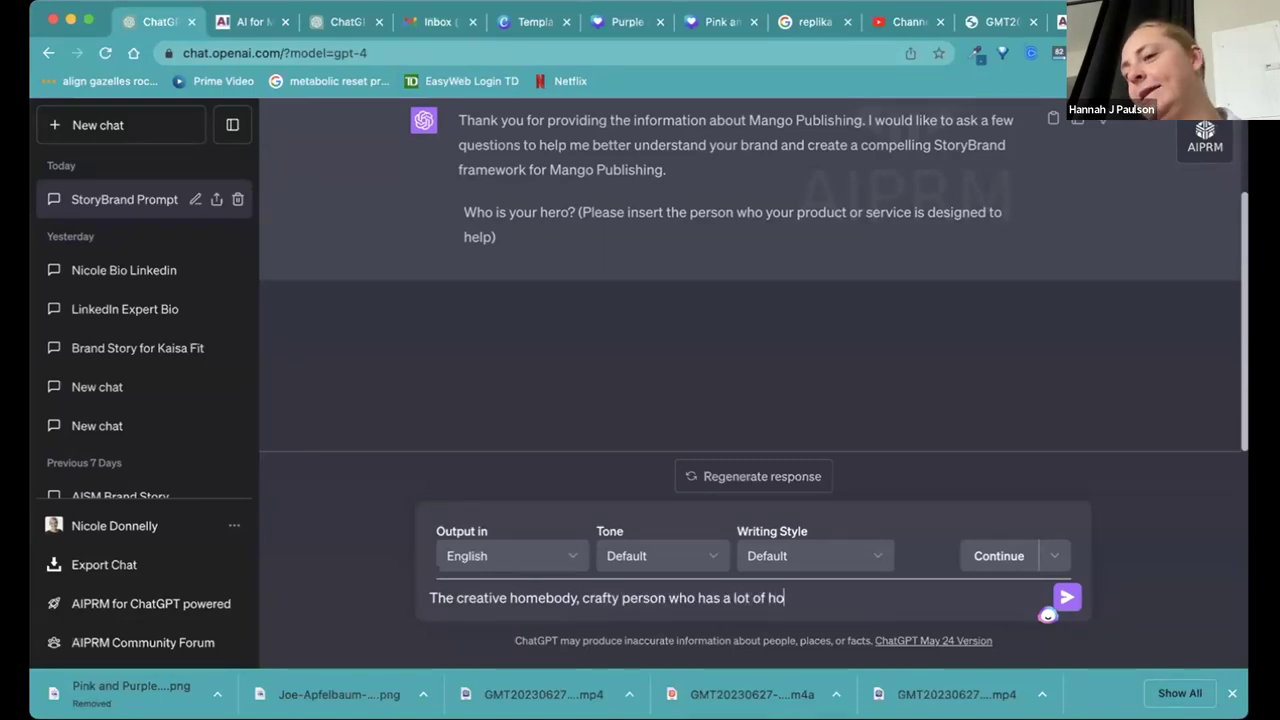
{"action": "type", "text": "bbi"}
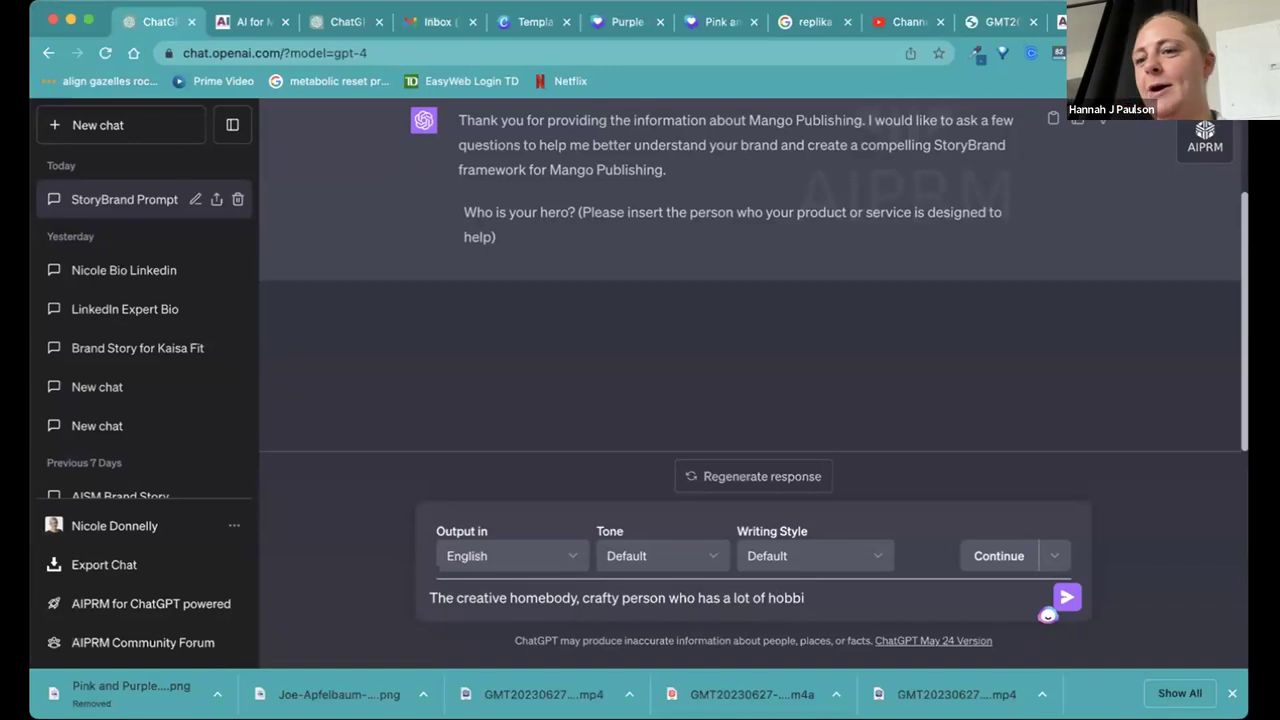
{"action": "type", "text": "es who loves"}
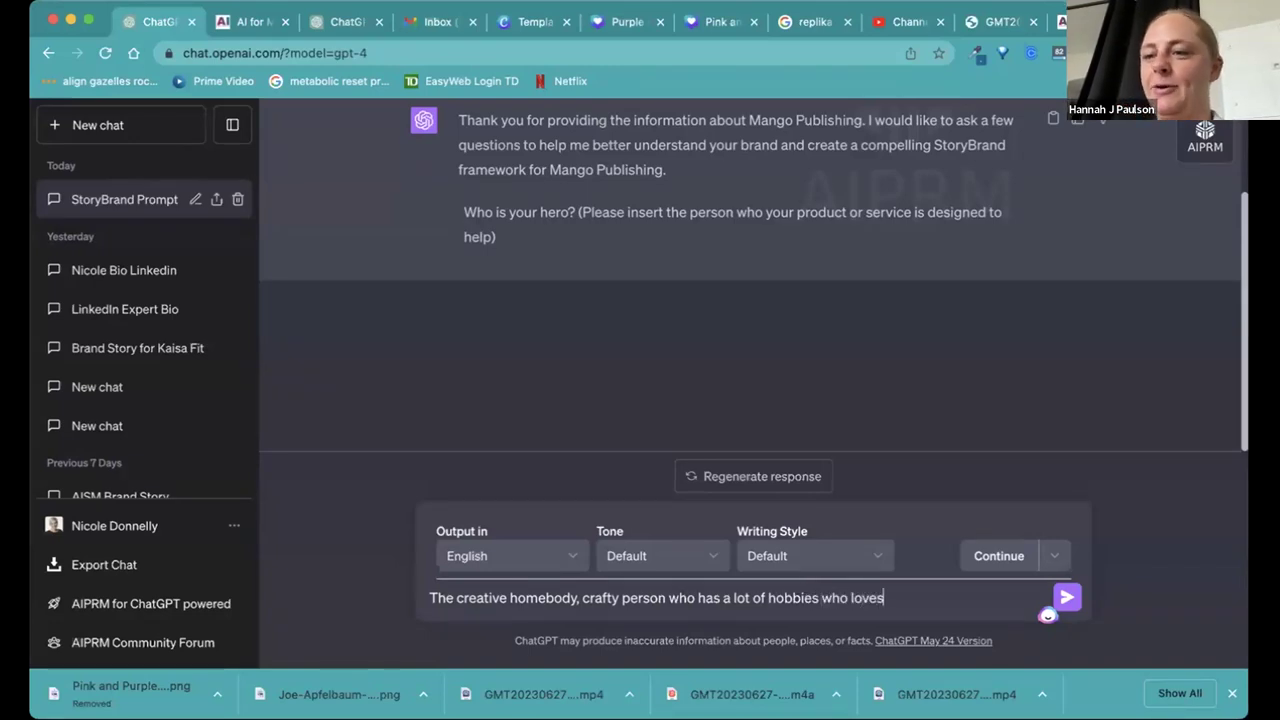
{"action": "type", "text": " to read and knit"}
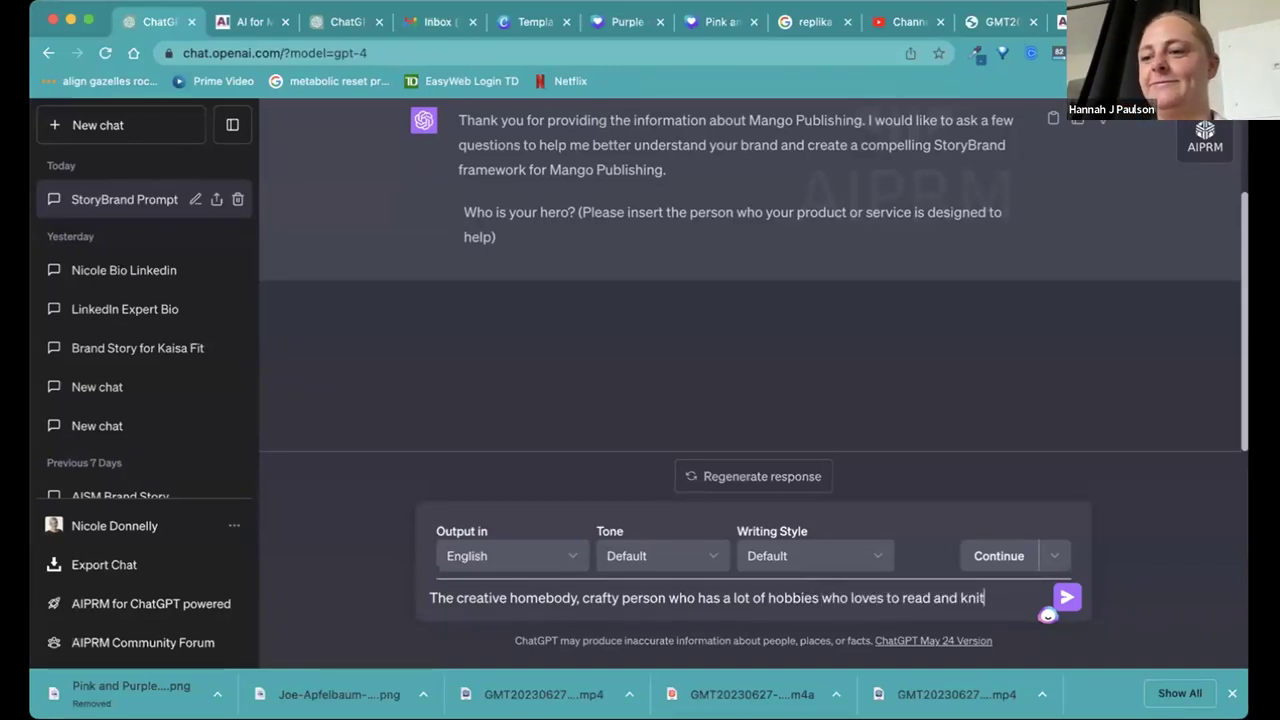
{"action": "type", "text": " and be"}
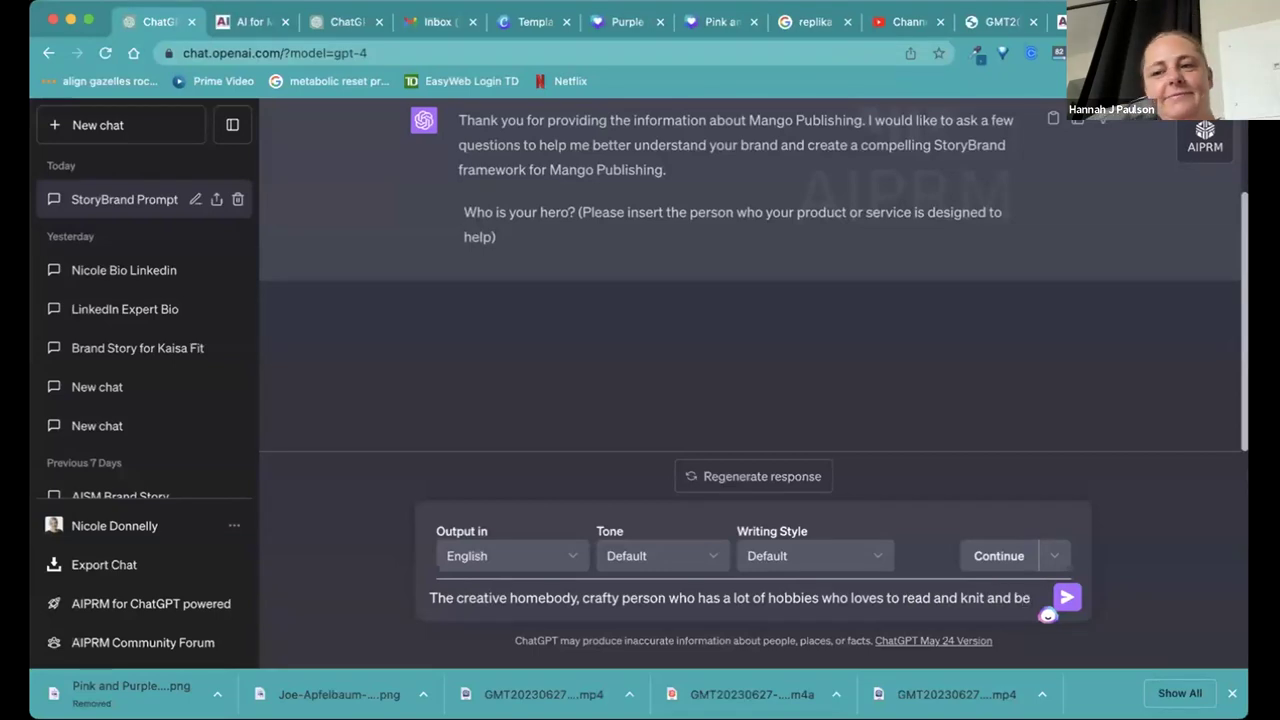
{"action": "type", "text": " creative"}
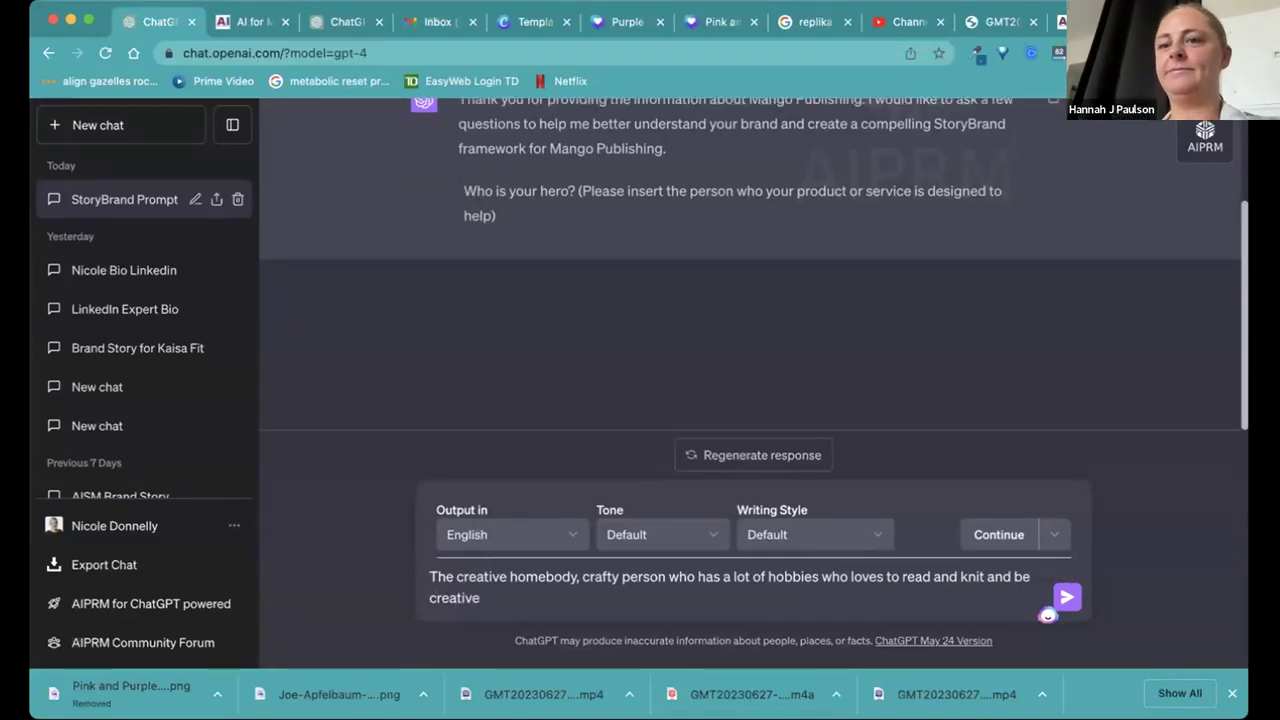
{"action": "key", "text": "Return"}
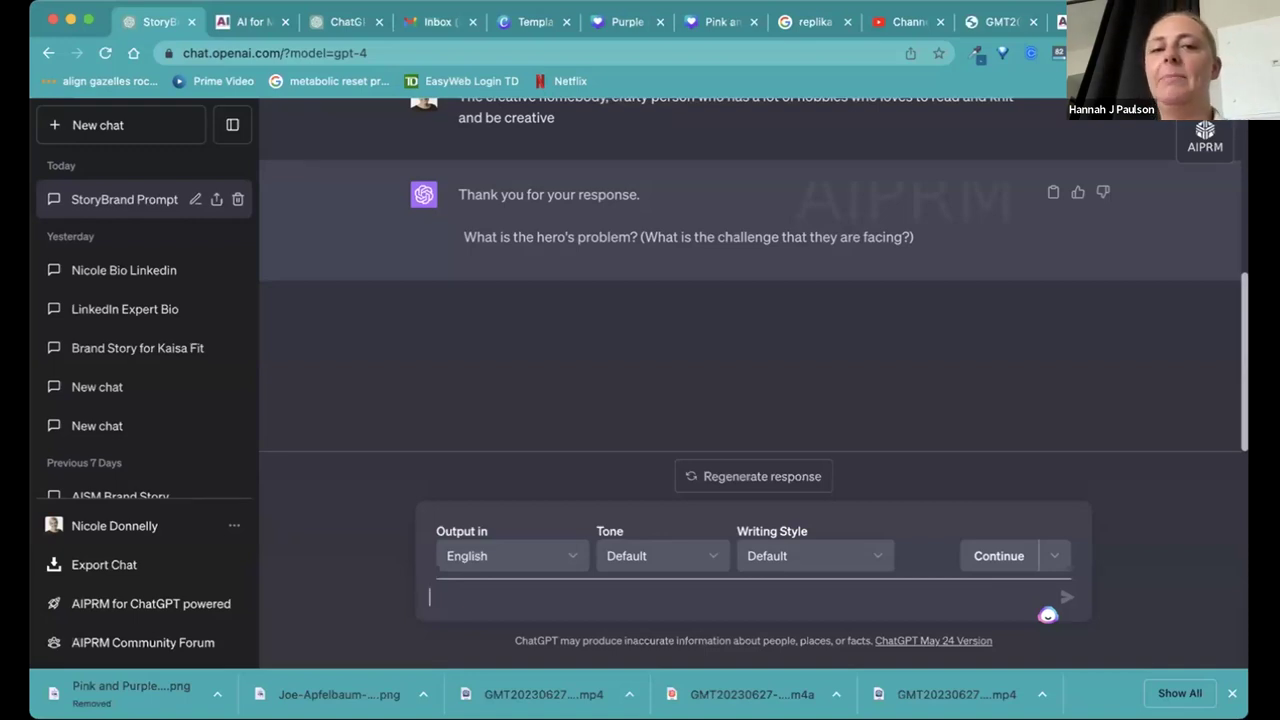
- Send the hero's problem: seeking new ideas, new recipes, crafts and new things they can make
{"action": "type", "text": "t"}
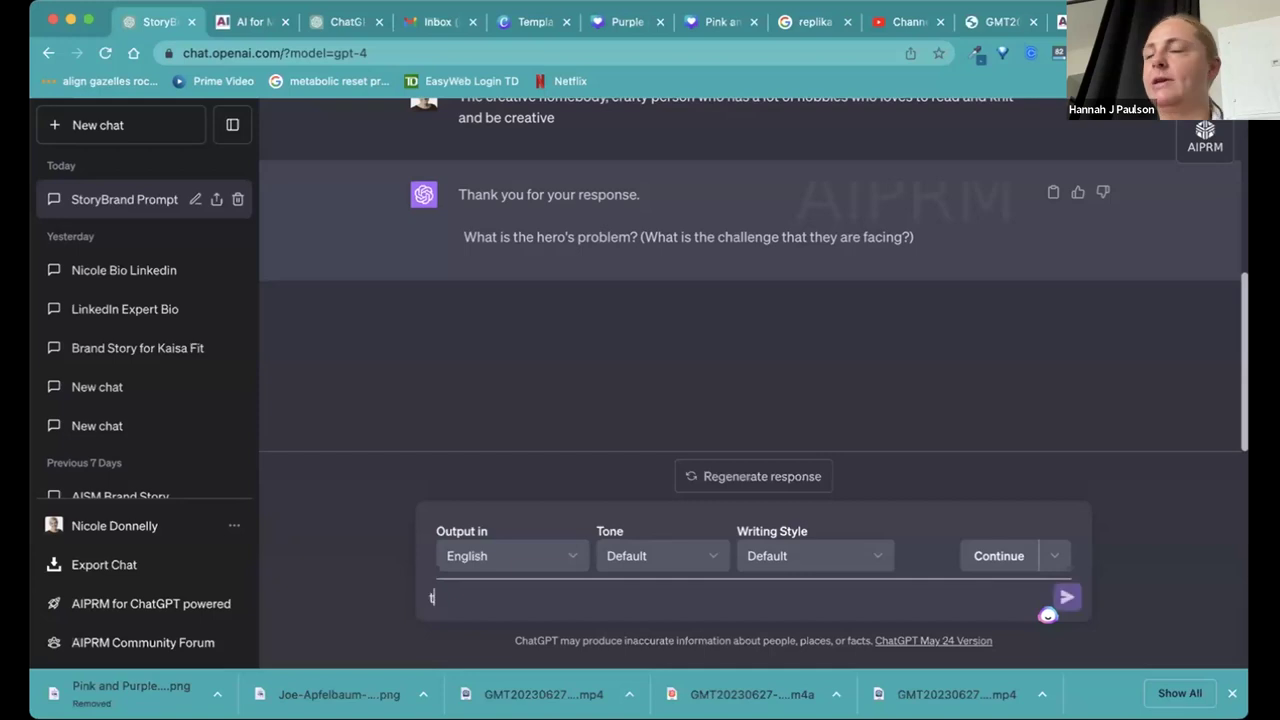
{"action": "type", "text": "hey are looking for "}
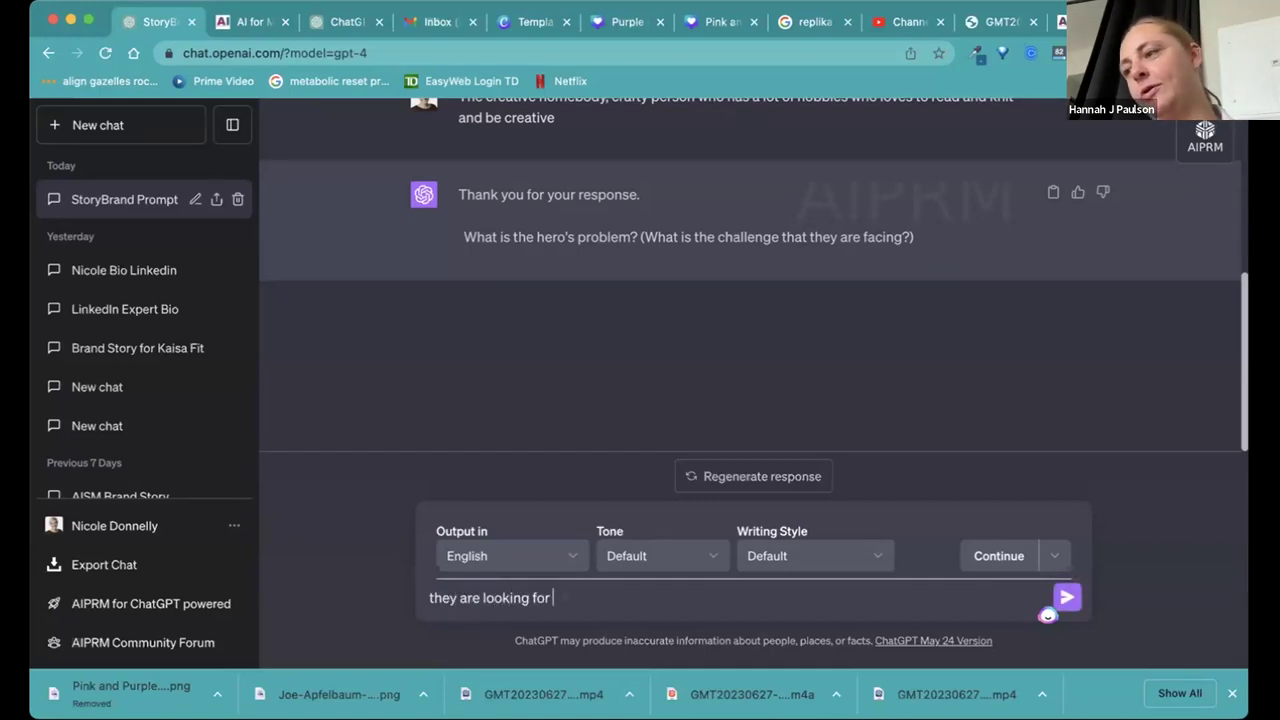
{"action": "type", "text": "new idea"}
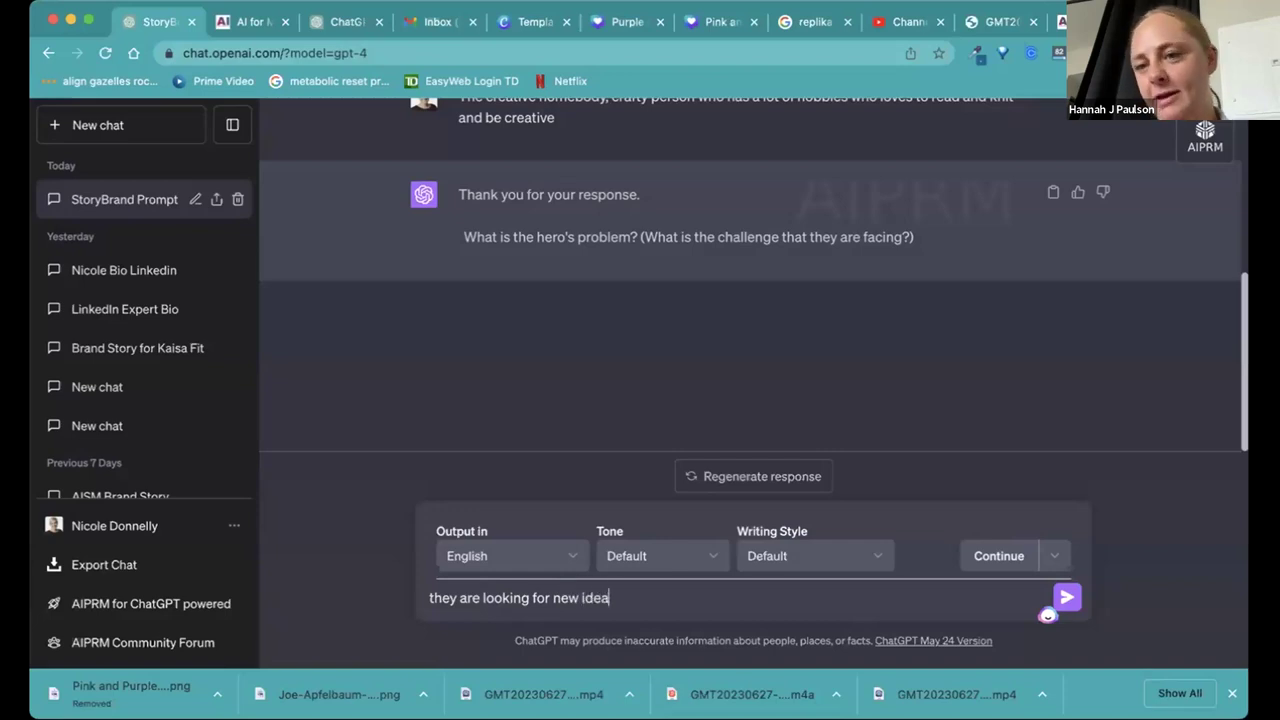
{"action": "type", "text": "s, recip"}
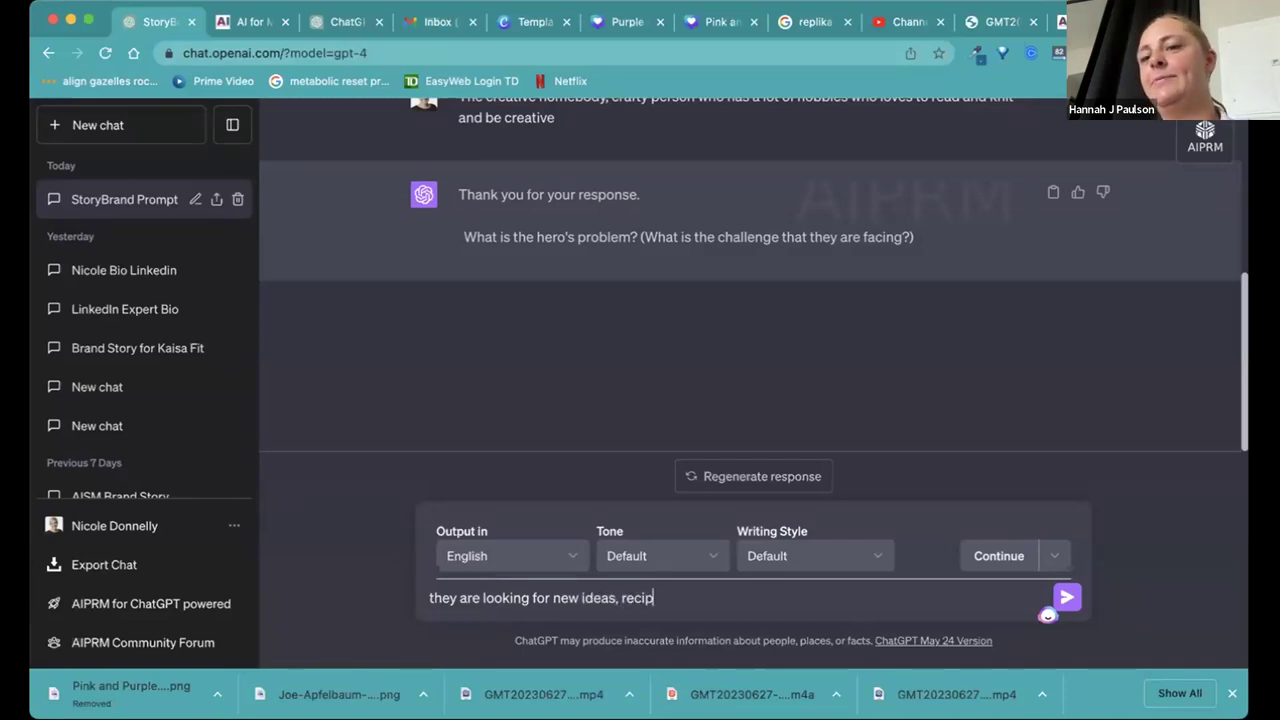
{"action": "type", "text": "es, cr"}
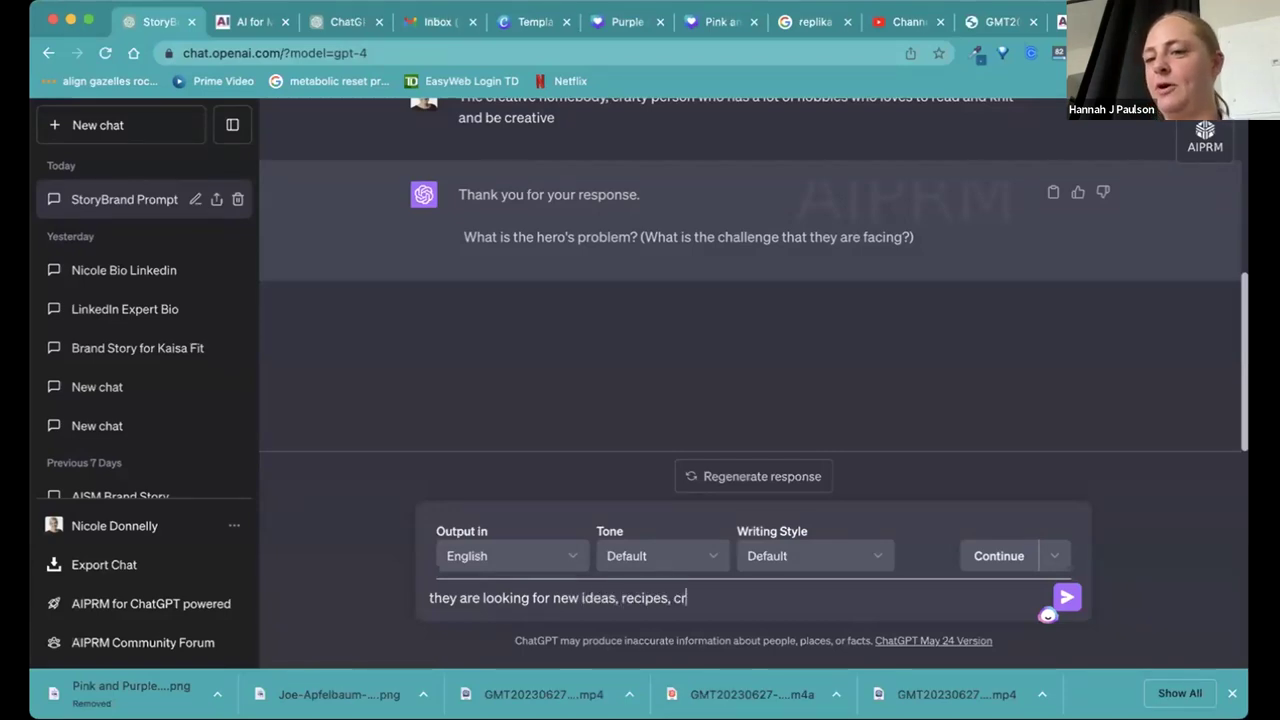
{"action": "type", "text": "afts"}
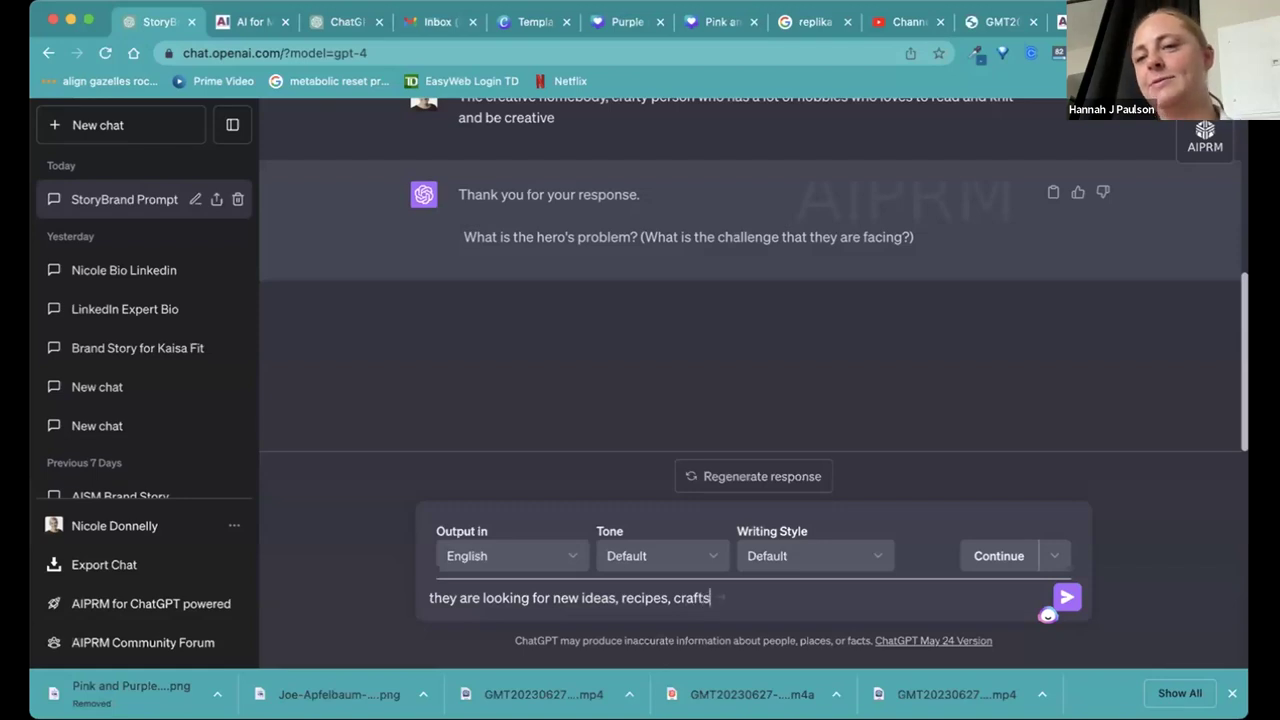
{"action": "left_click", "coordinate": [618, 597]}
{"action": "type", "text": "new"}
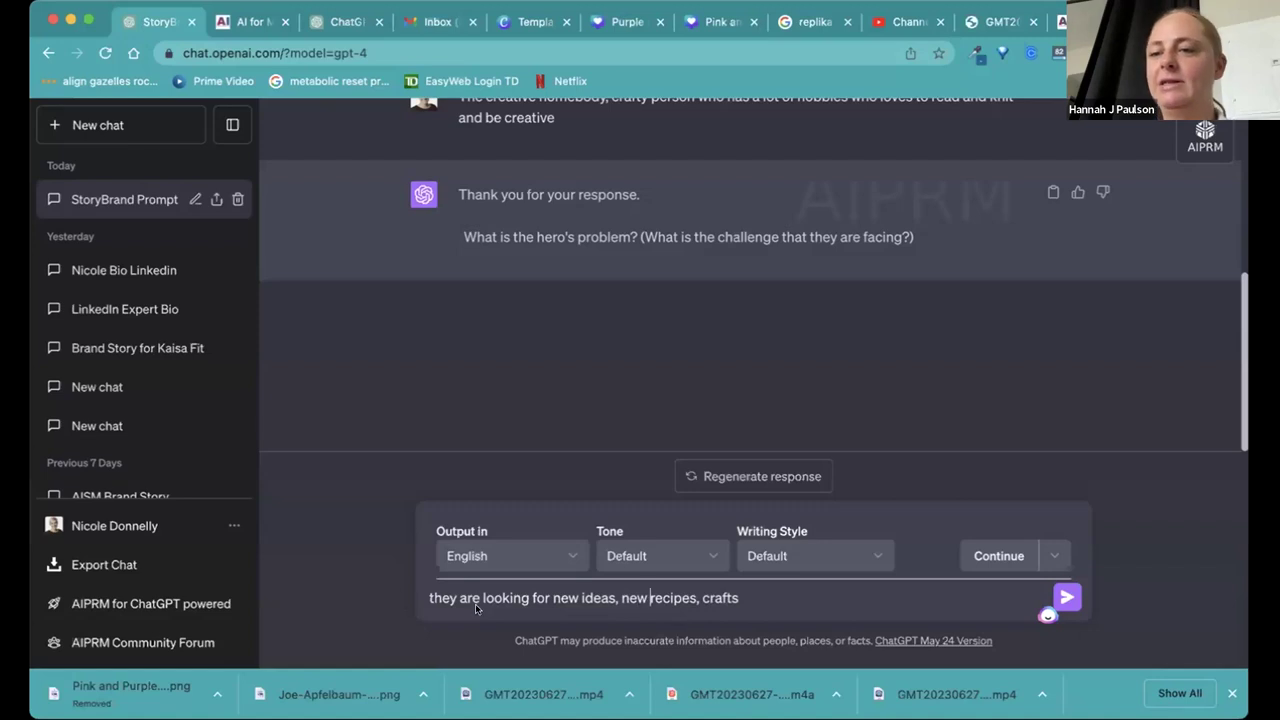
{"action": "left_click", "coordinate": [760, 597]}
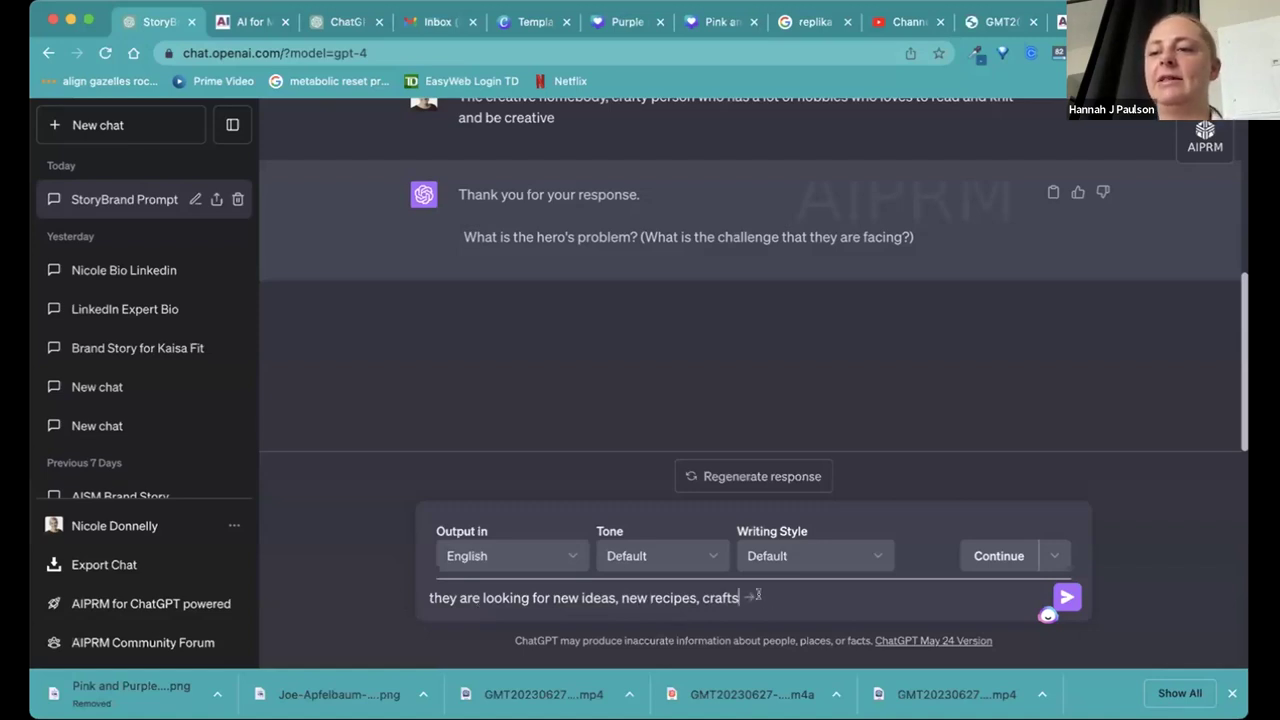
{"action": "type", "text": ", new "}
{"action": "type", "text": "thi"}
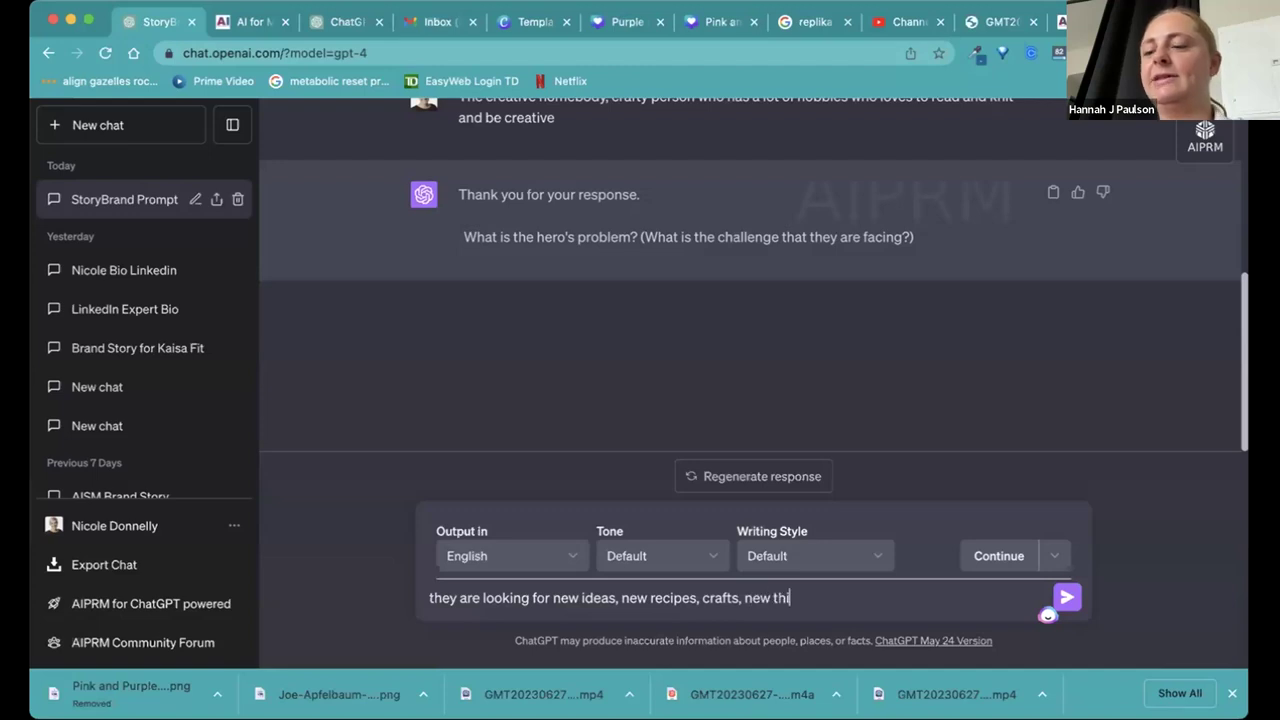
{"action": "type", "text": "ngs they cann"}
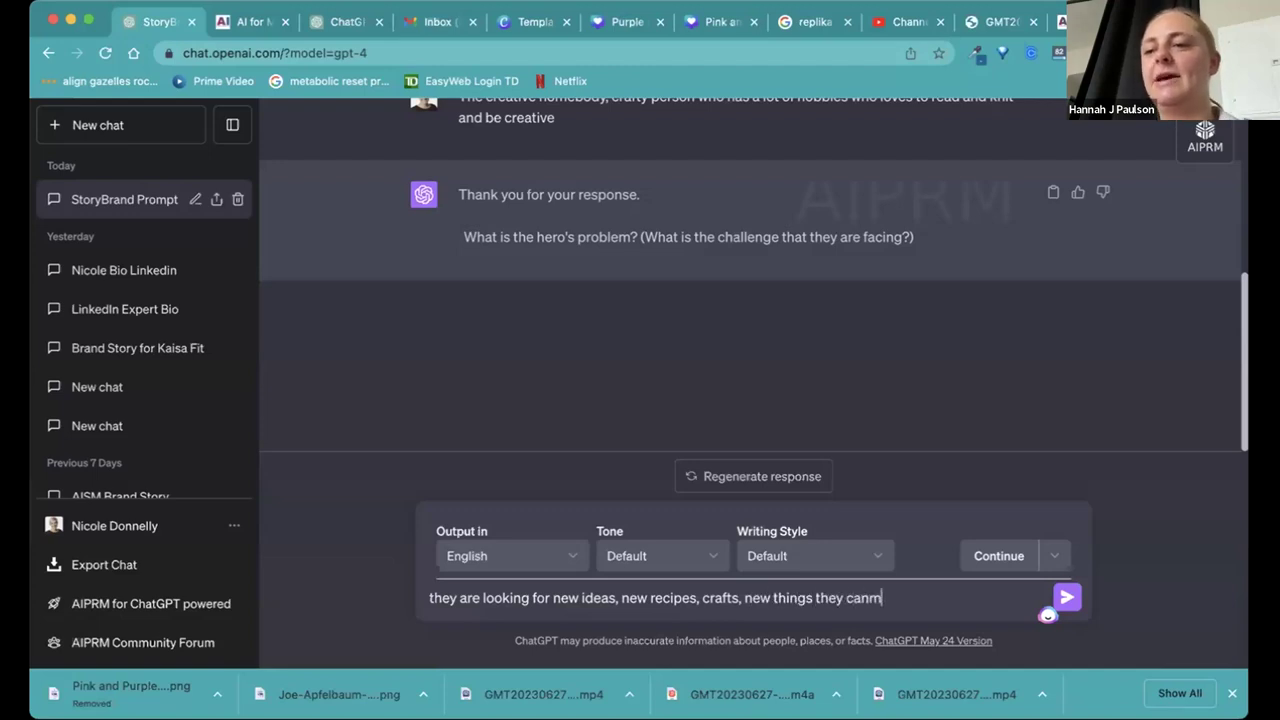
{"action": "key", "text": "BackSpace"}
{"action": "type", "text": "make"}
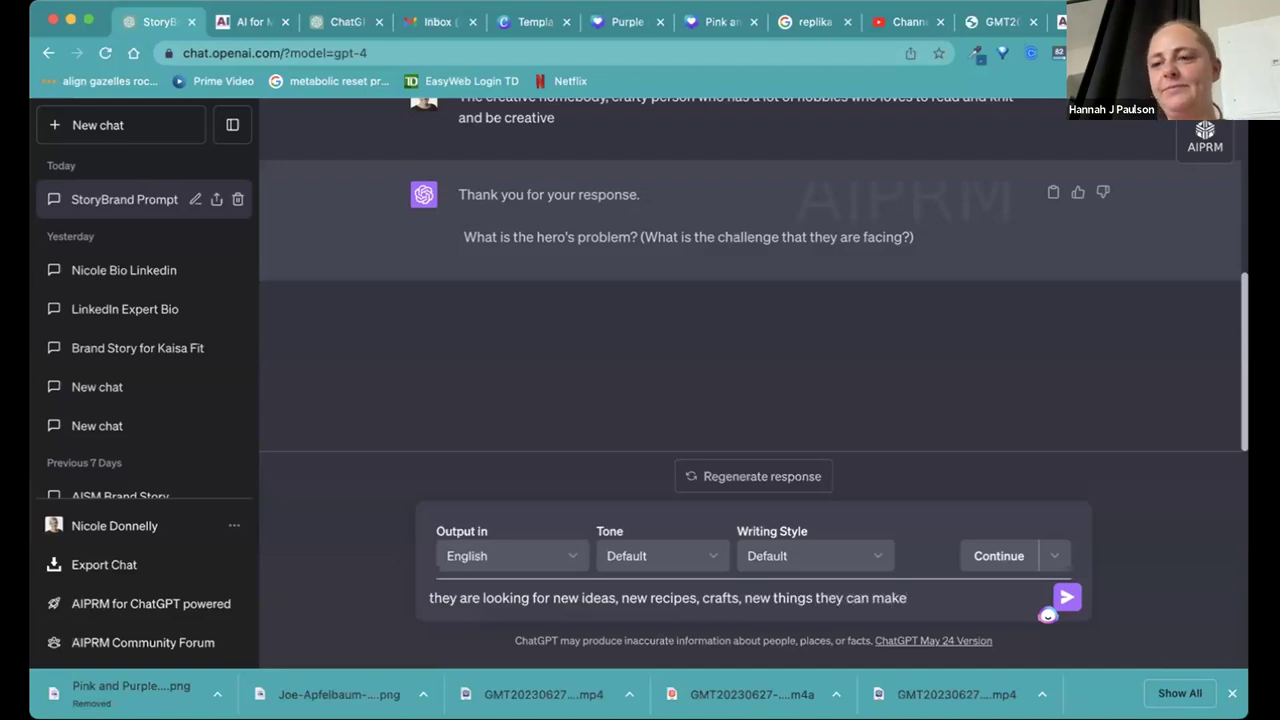
{"action": "key", "text": "Return"}
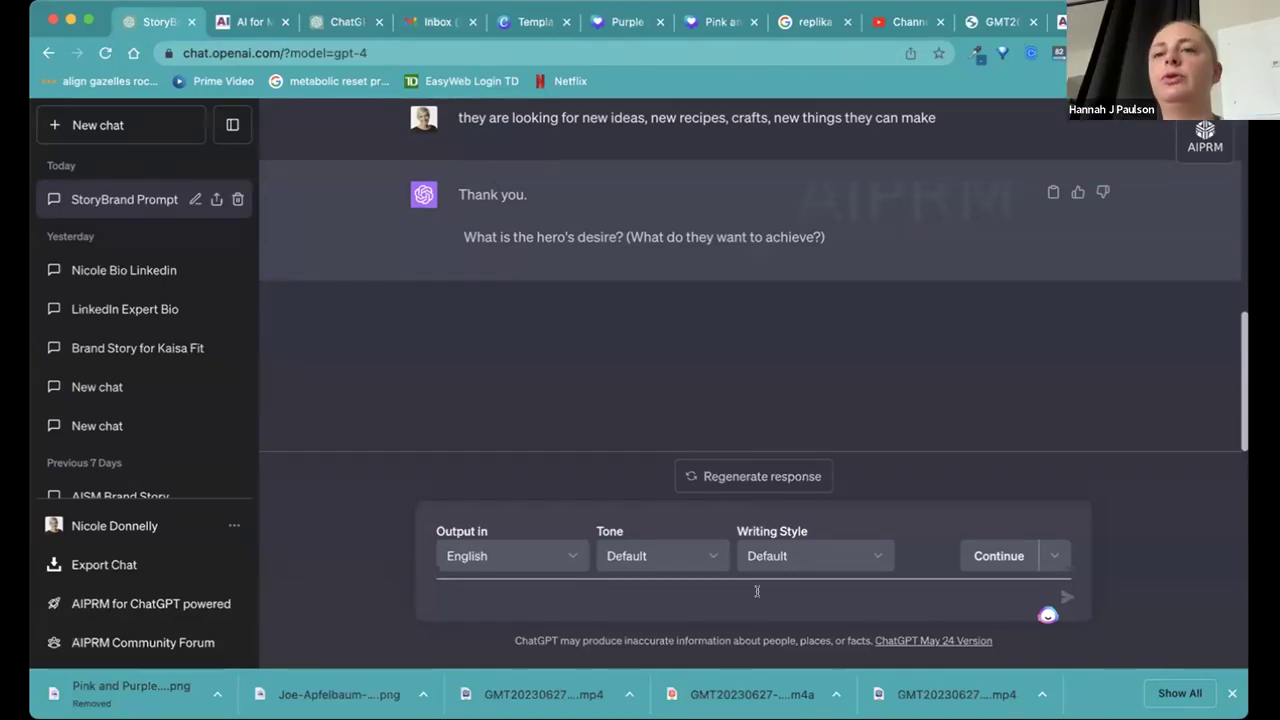
{"action": "type", "text": "they want to "}
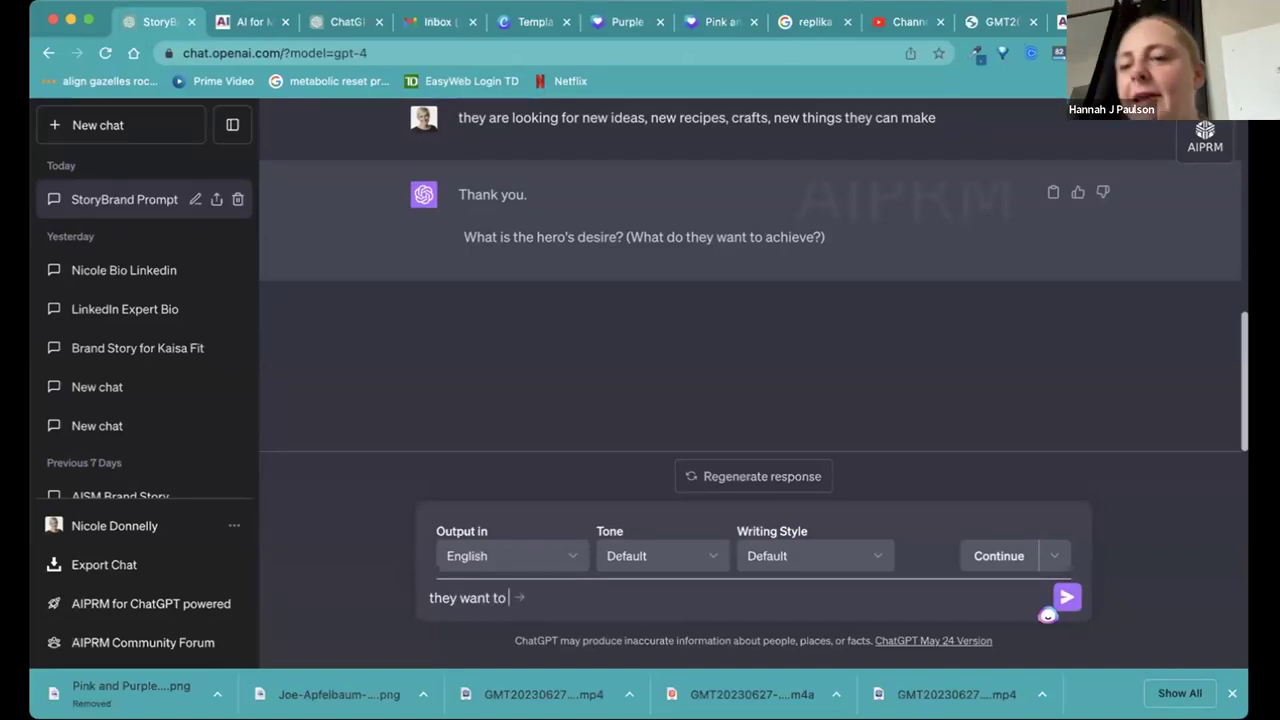
{"action": "type", "text": "beautify their "}
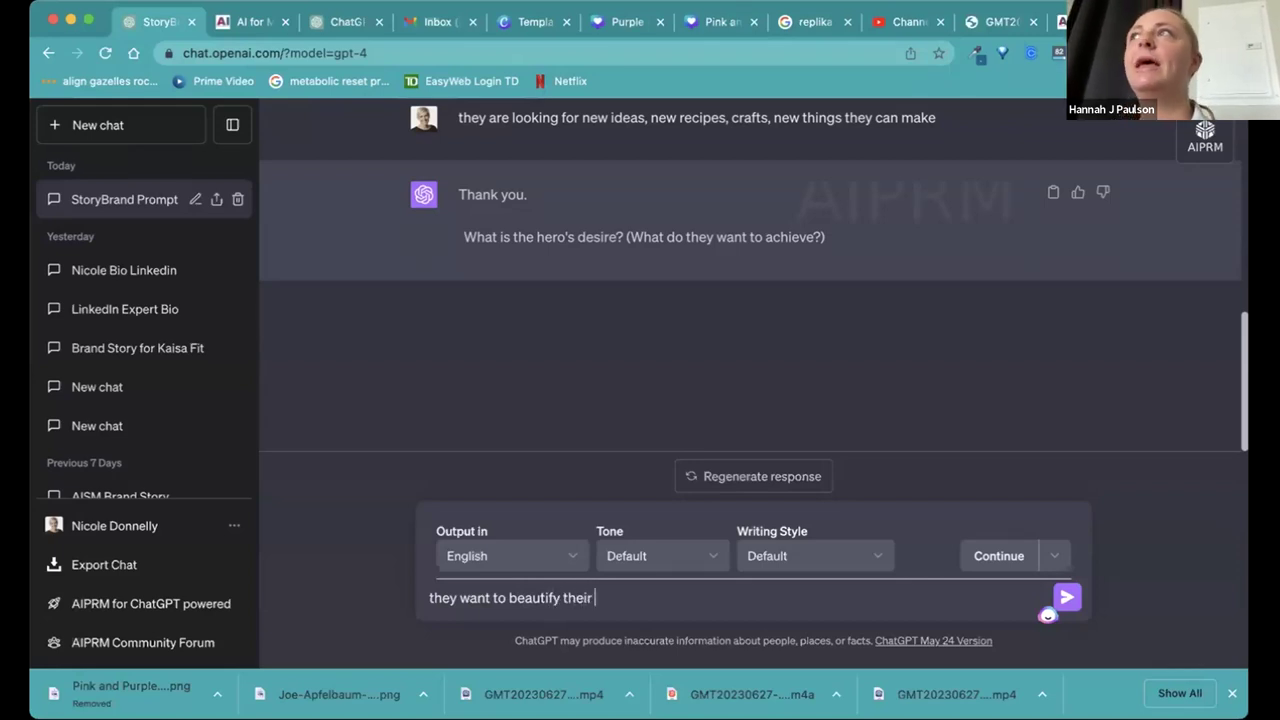
{"action": "type", "text": "home, they want to"}
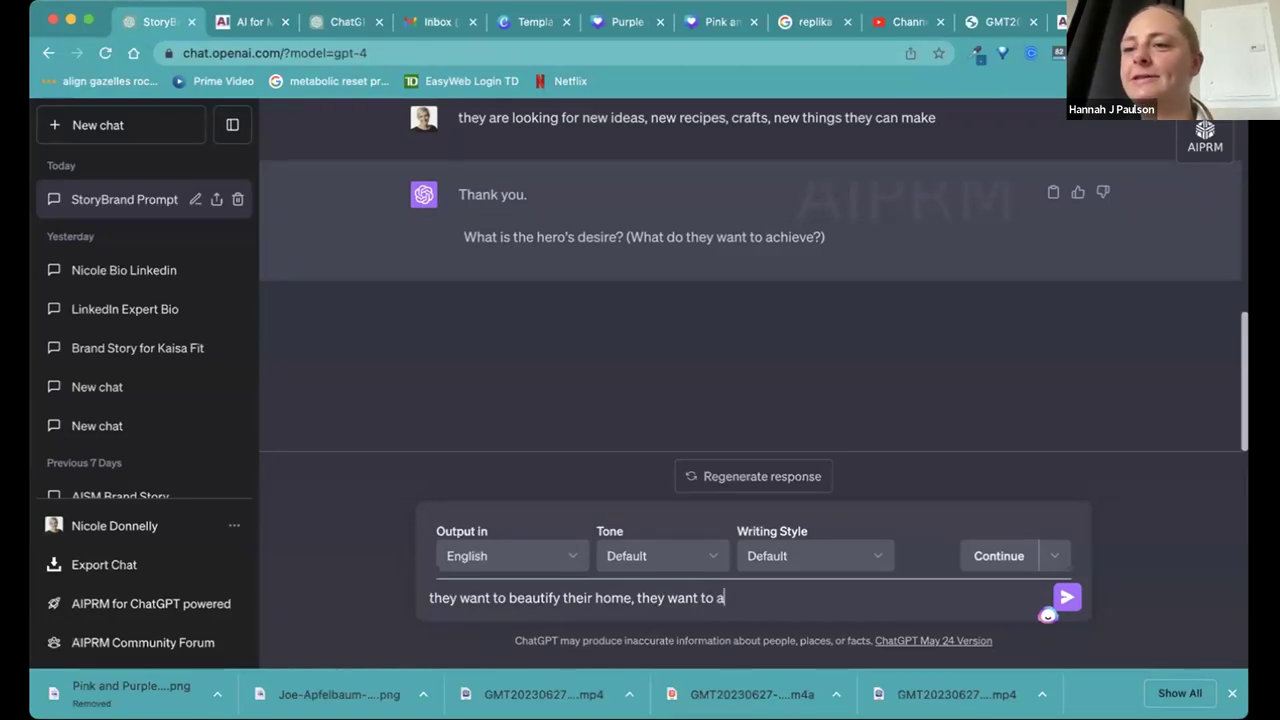
- Finish and send the hero's desire: beautify their home, make new things, create and have fun
{"action": "type", "text": "ake new things, "}
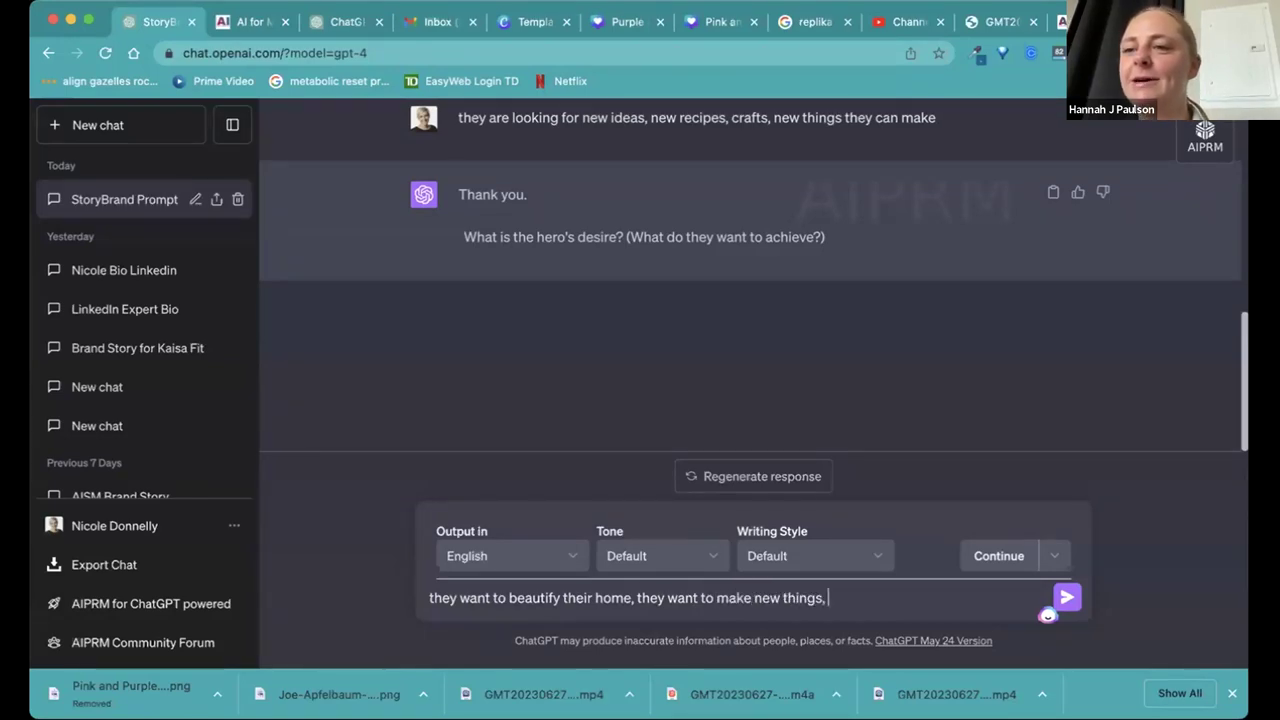
{"action": "type", "text": "they want to create"}
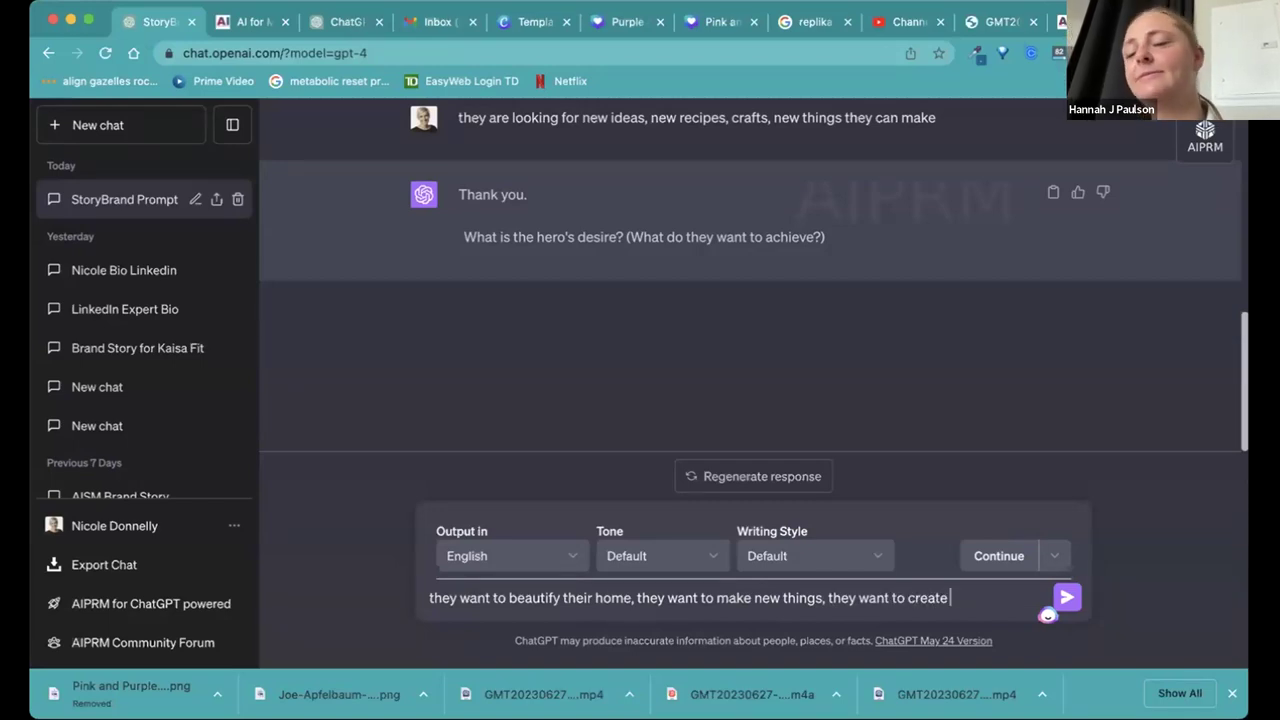
{"action": "type", "text": "and have fun"}
{"action": "key", "text": "Return"}
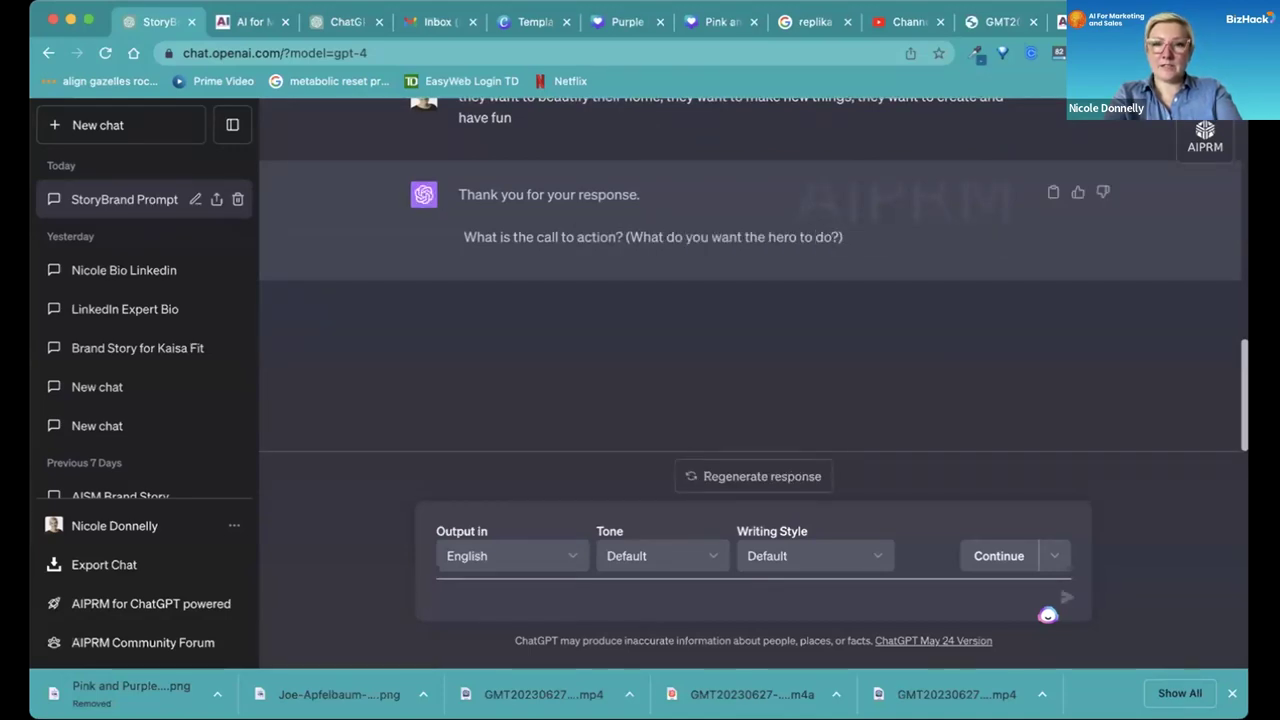
- Send 'buy a new book today!' as the call to action
{"action": "type", "text": "b"}
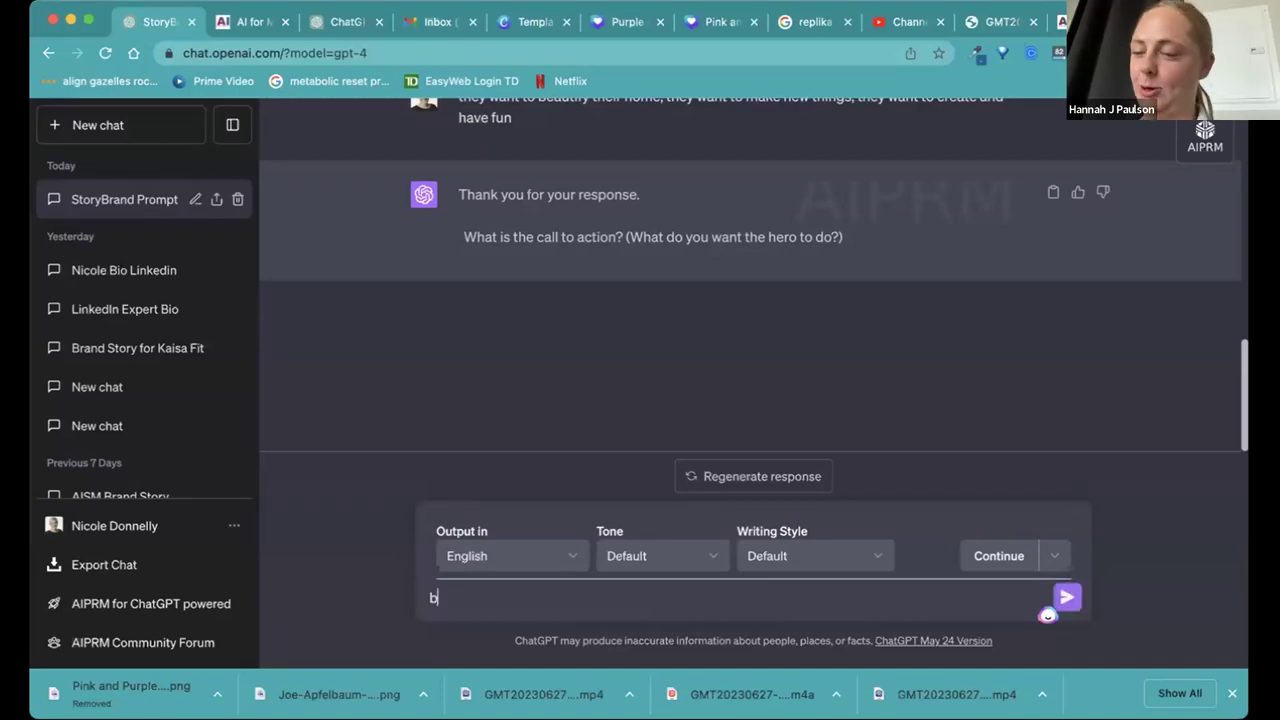
{"action": "type", "text": "uy a "}
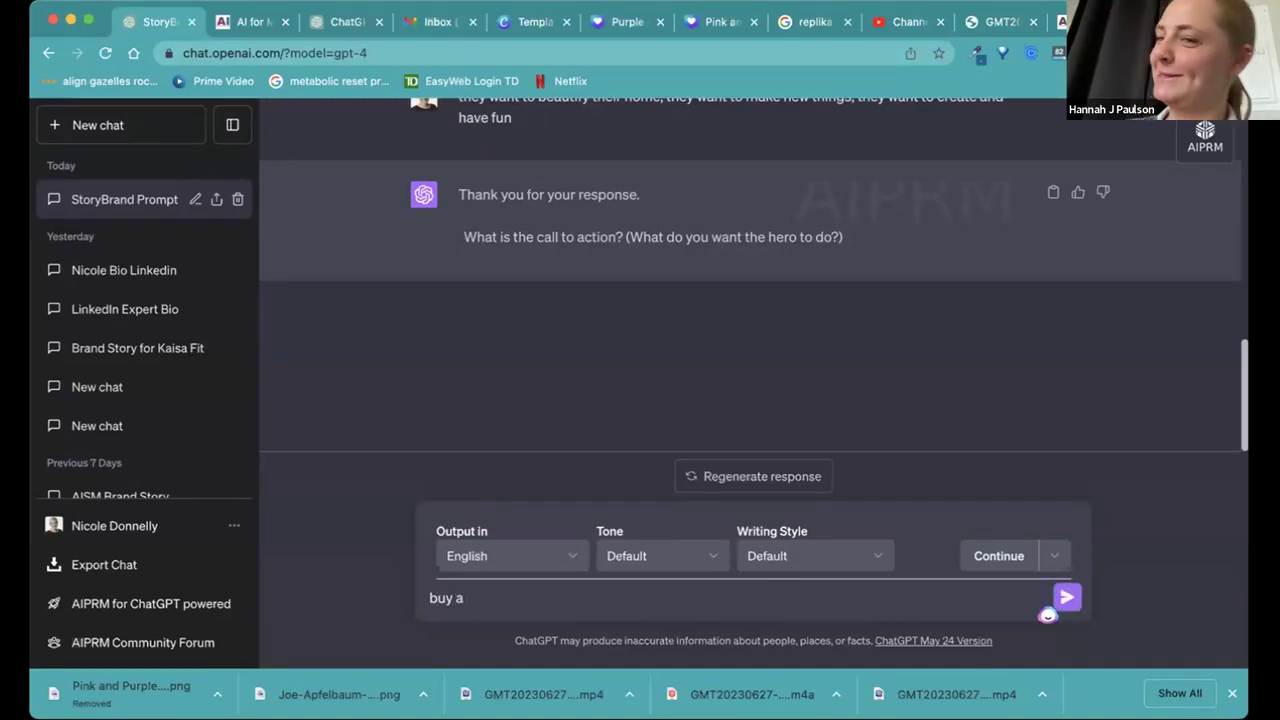
{"action": "type", "text": "new book today!"}
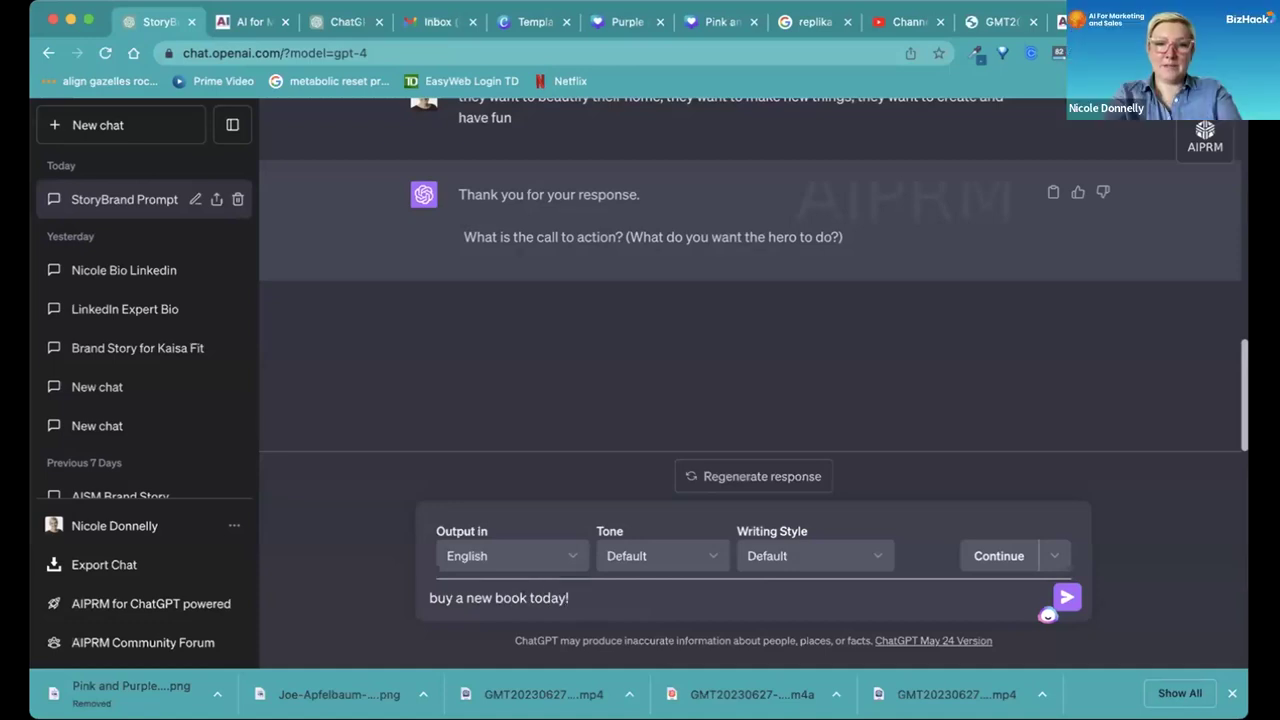
{"action": "key", "text": "Return"}
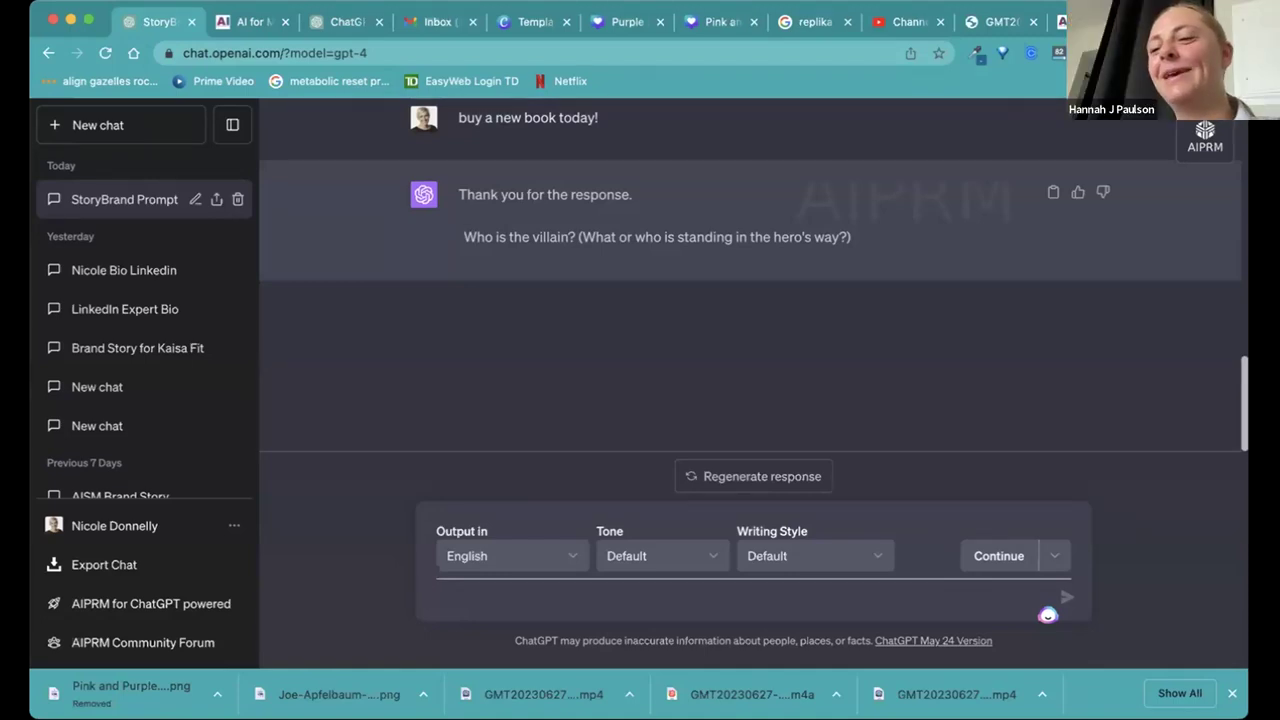
- Name the villain: lack of money, shipping and higher prices, indecision, and not enough reviews
{"action": "type", "text": "mod"}
{"action": "key", "text": "BackSpace"}
{"action": "key", "text": "BackSpace"}
{"action": "key", "text": "BackSpace"}
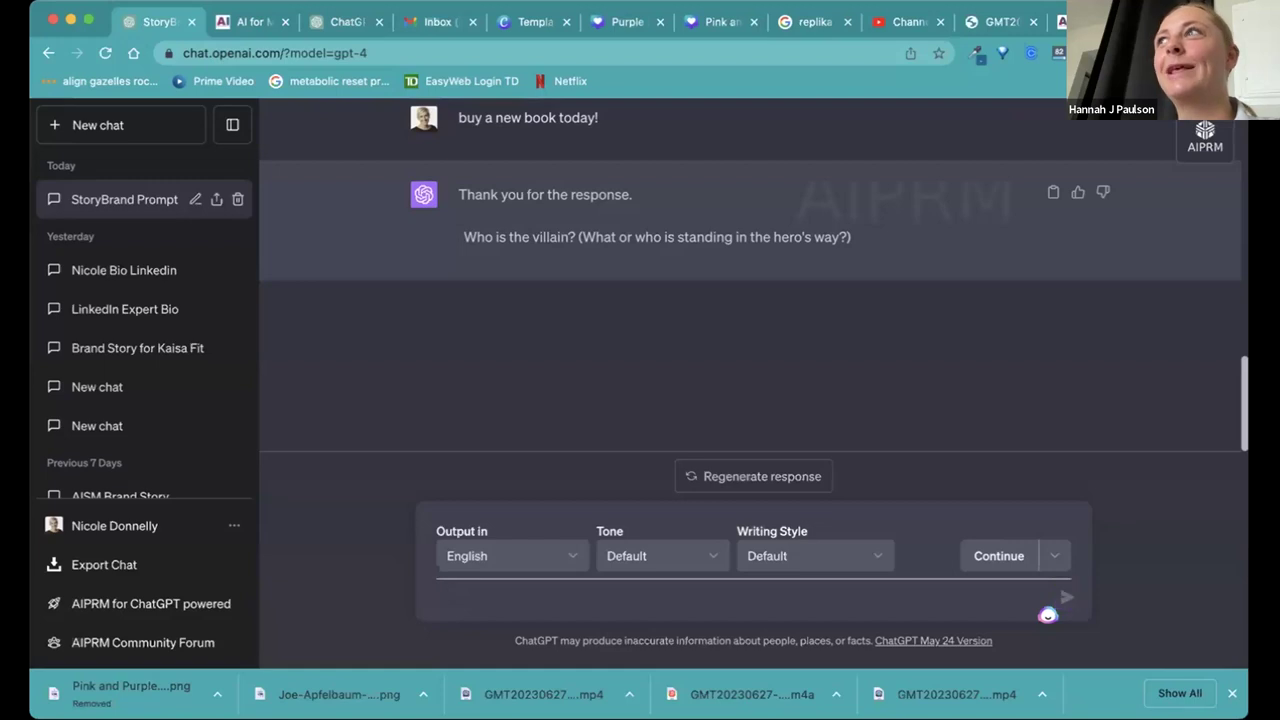
{"action": "type", "text": "lack of mone"}
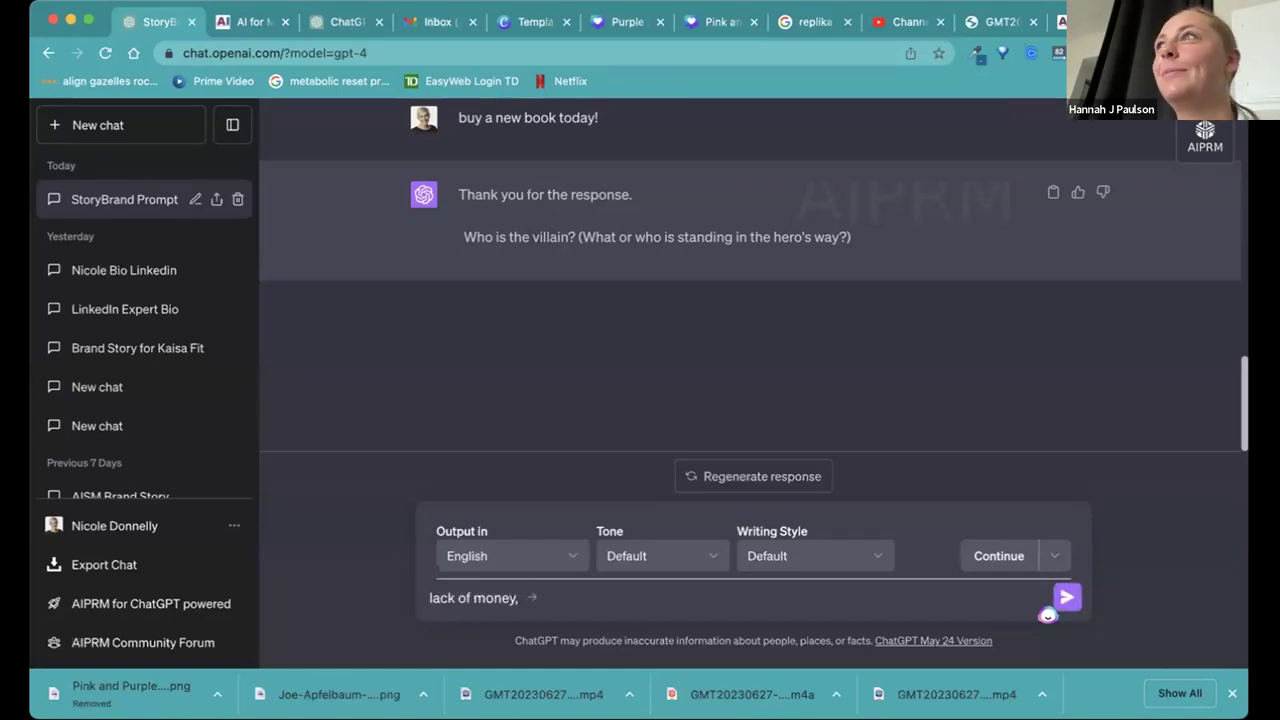
{"action": "type", "text": "y, "}
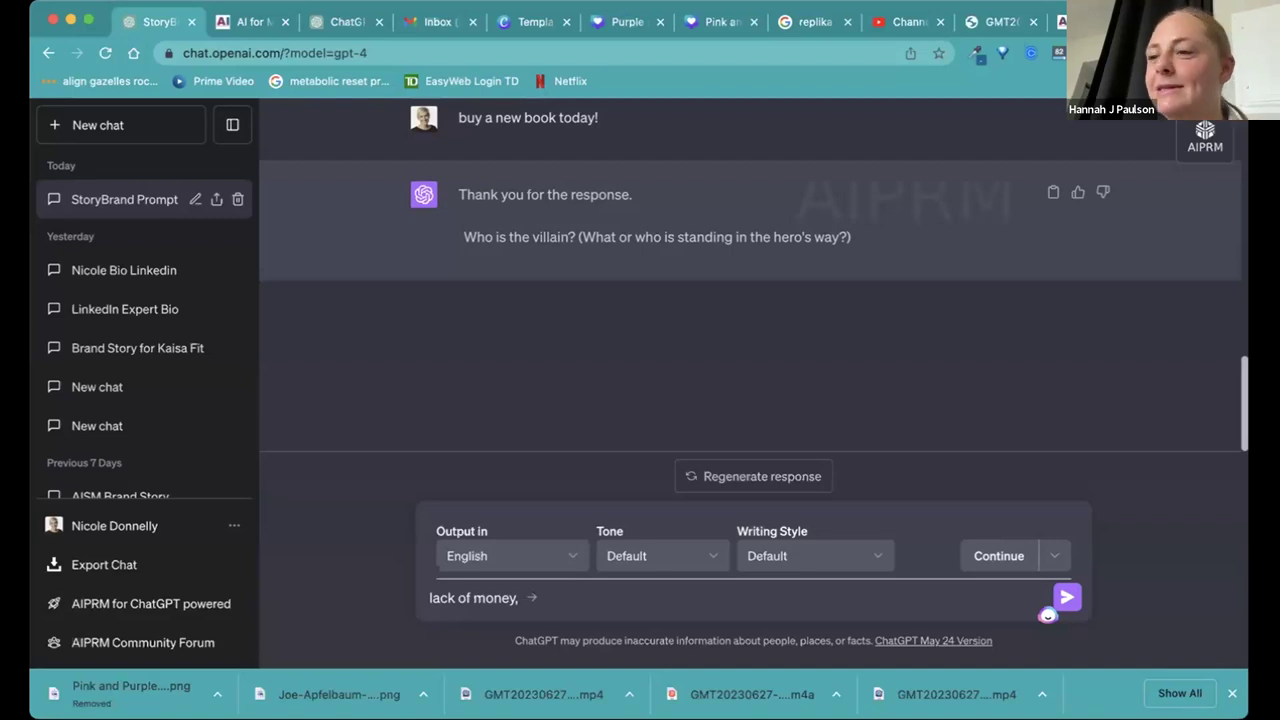
{"action": "type", "text": "shipping price"}
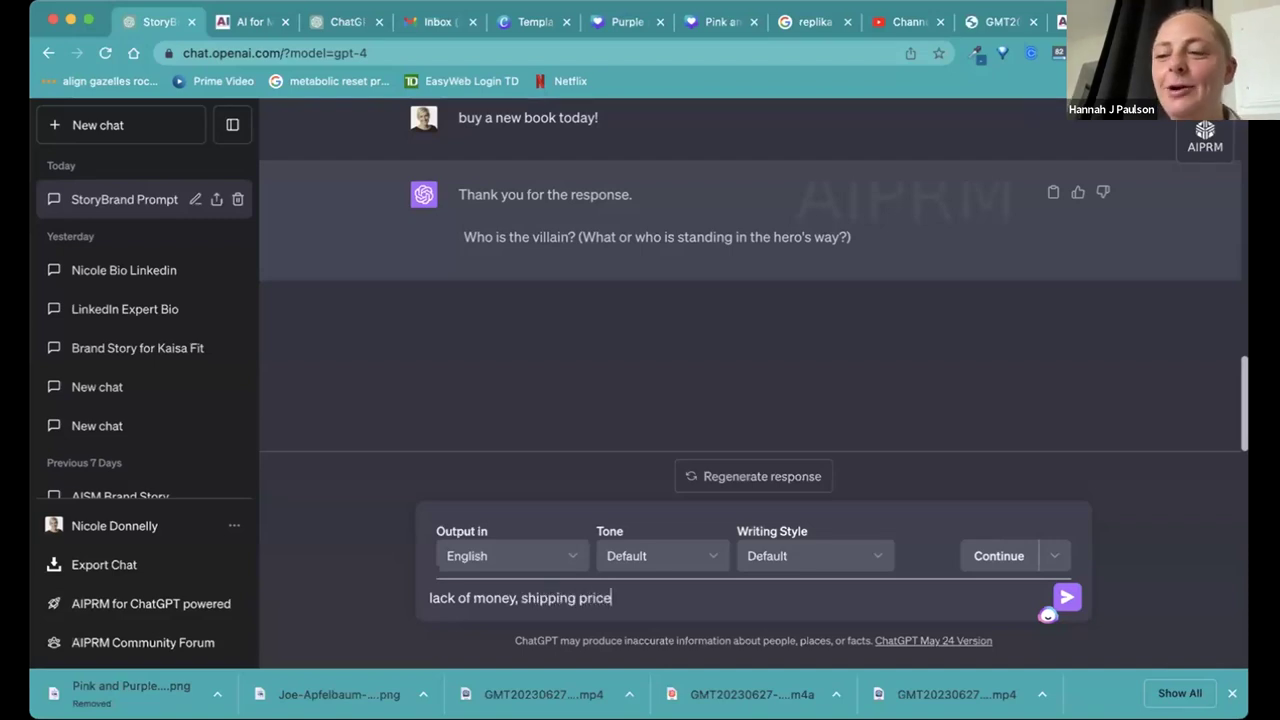
{"action": "type", "text": "s, "}
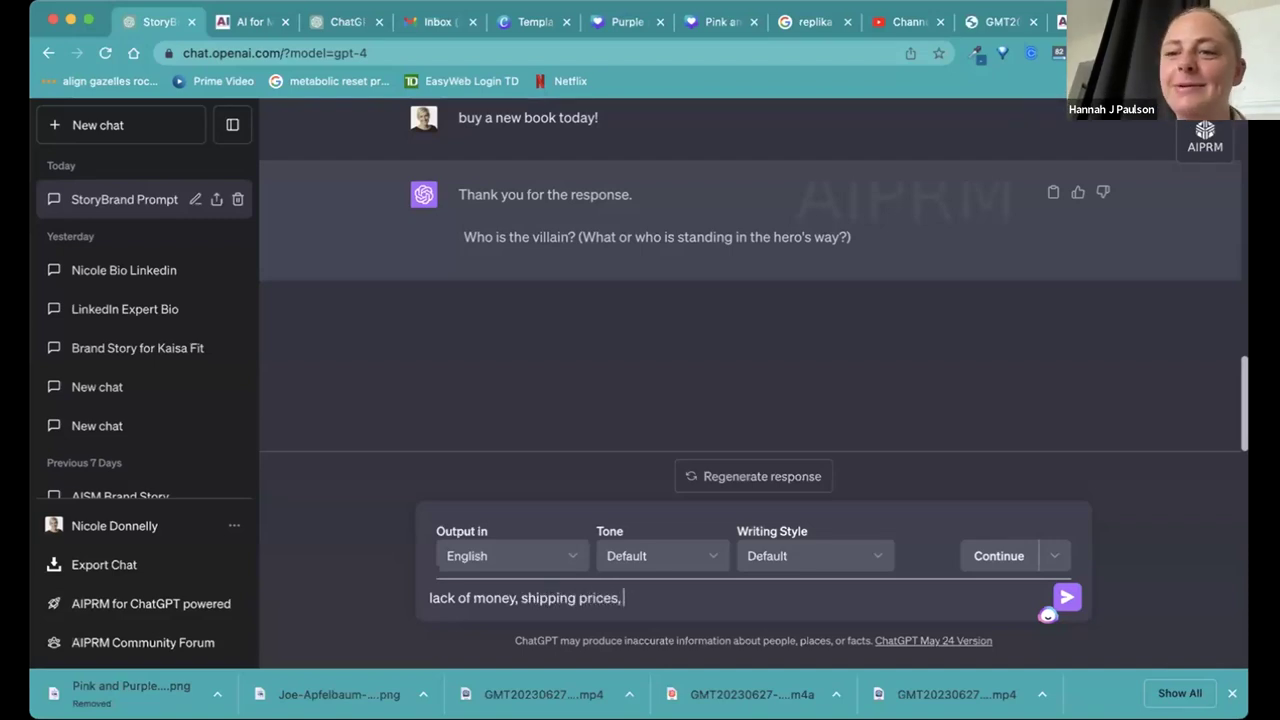
{"action": "type", "text": "higher prices,"}
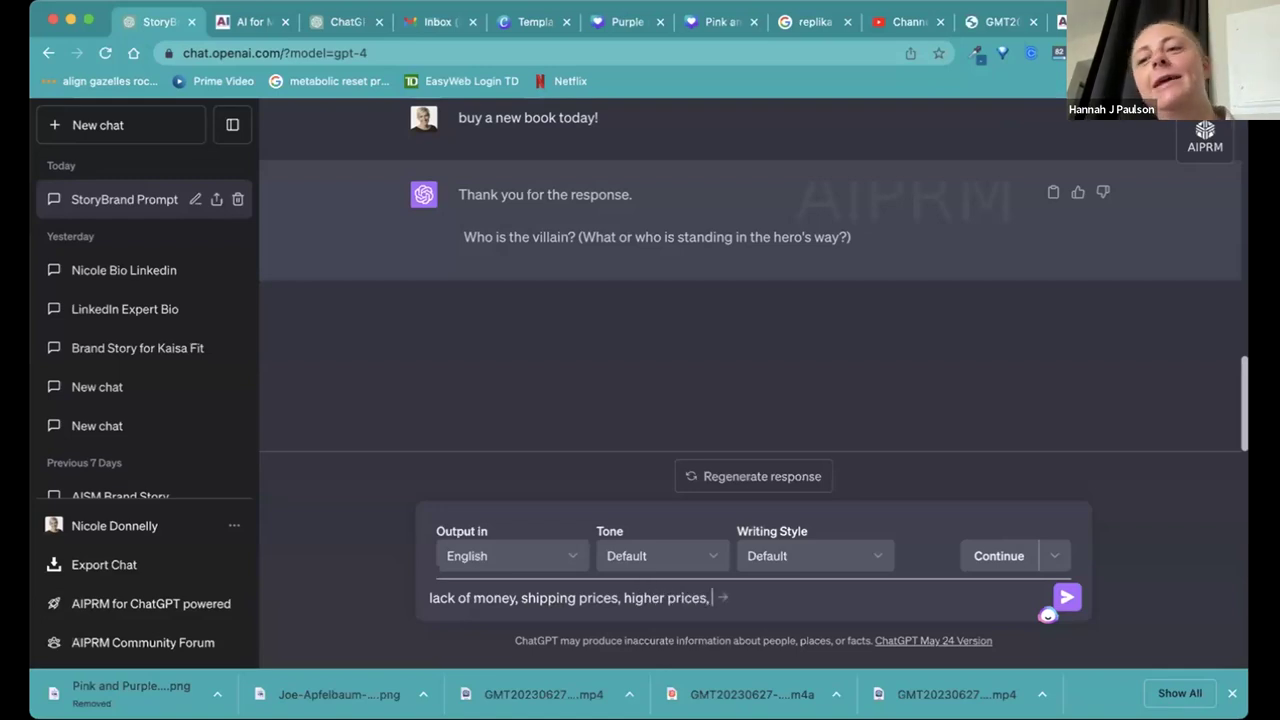
{"action": "type", "text": " not being abe"}
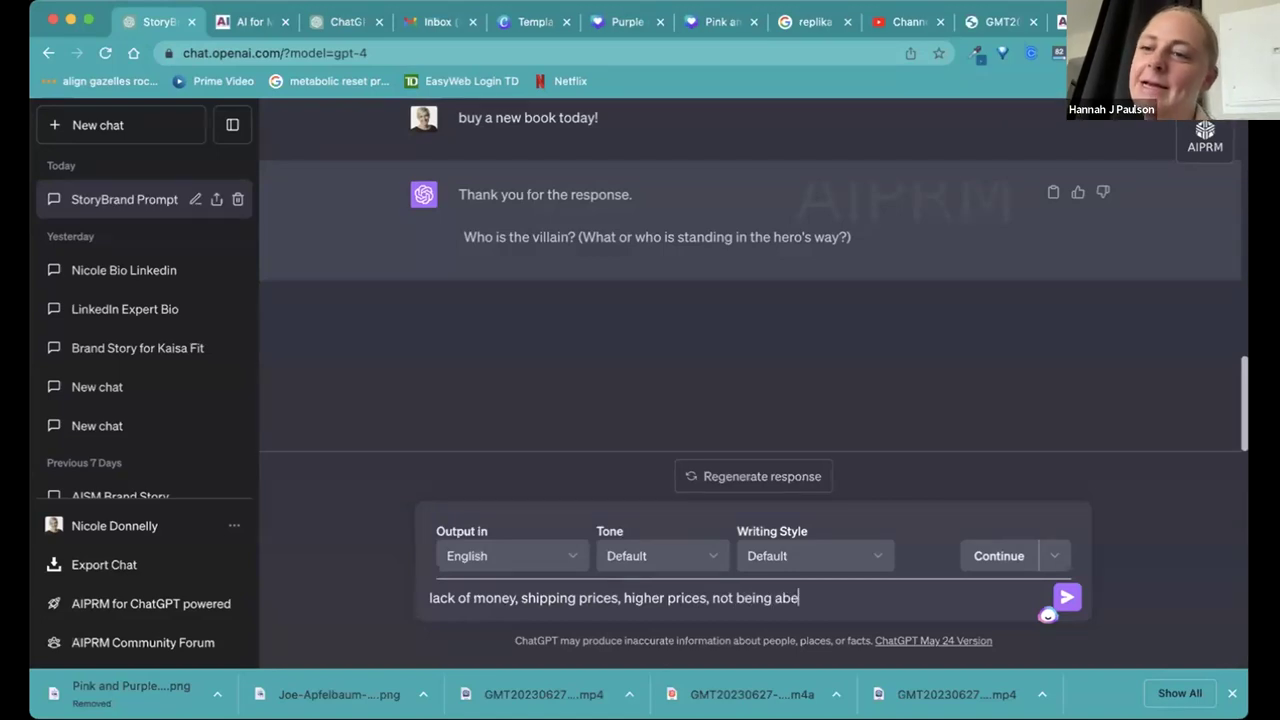
{"action": "key", "text": "BackSpace"}
{"action": "type", "text": "le to "}
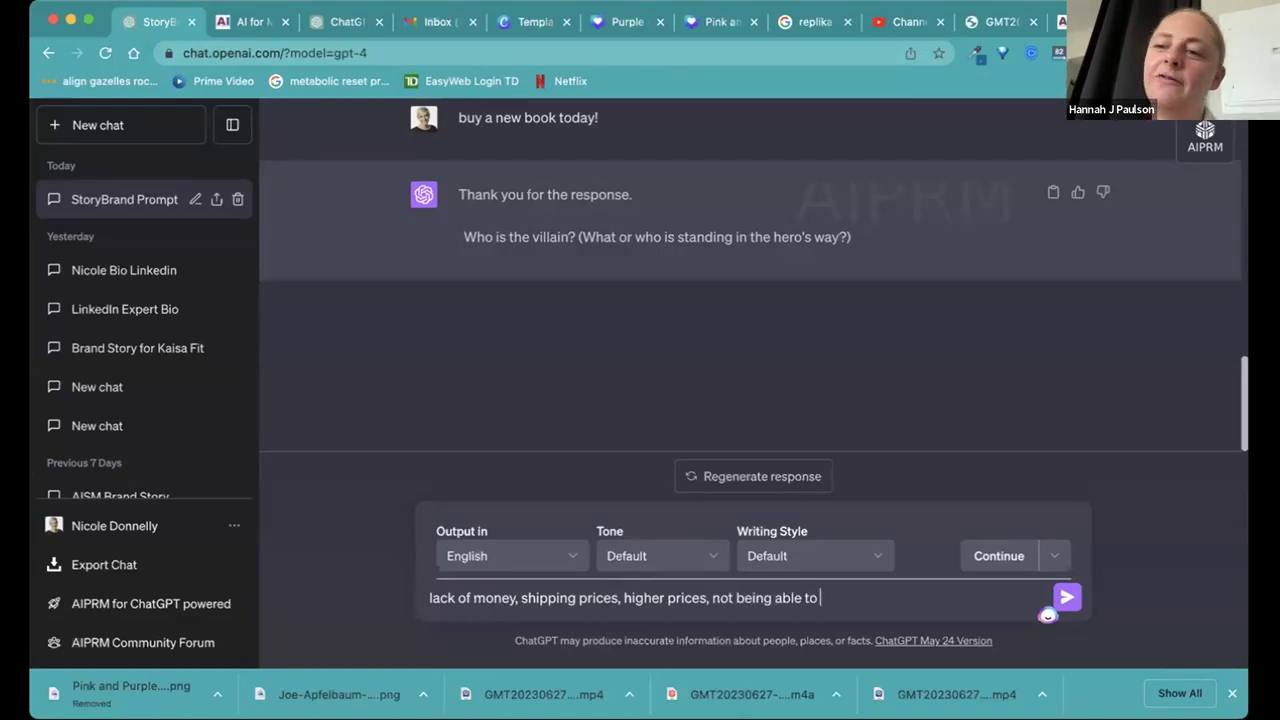
{"action": "type", "text": "decide"}
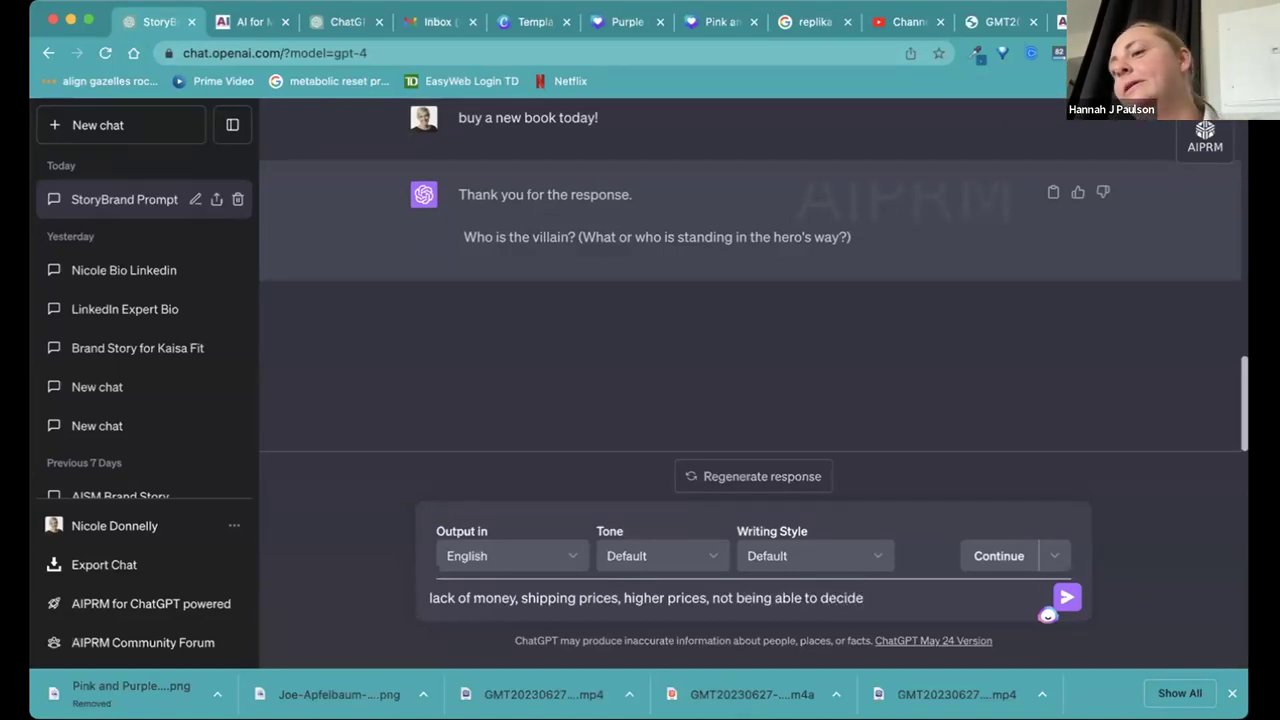
{"action": "type", "text": " which one to"}
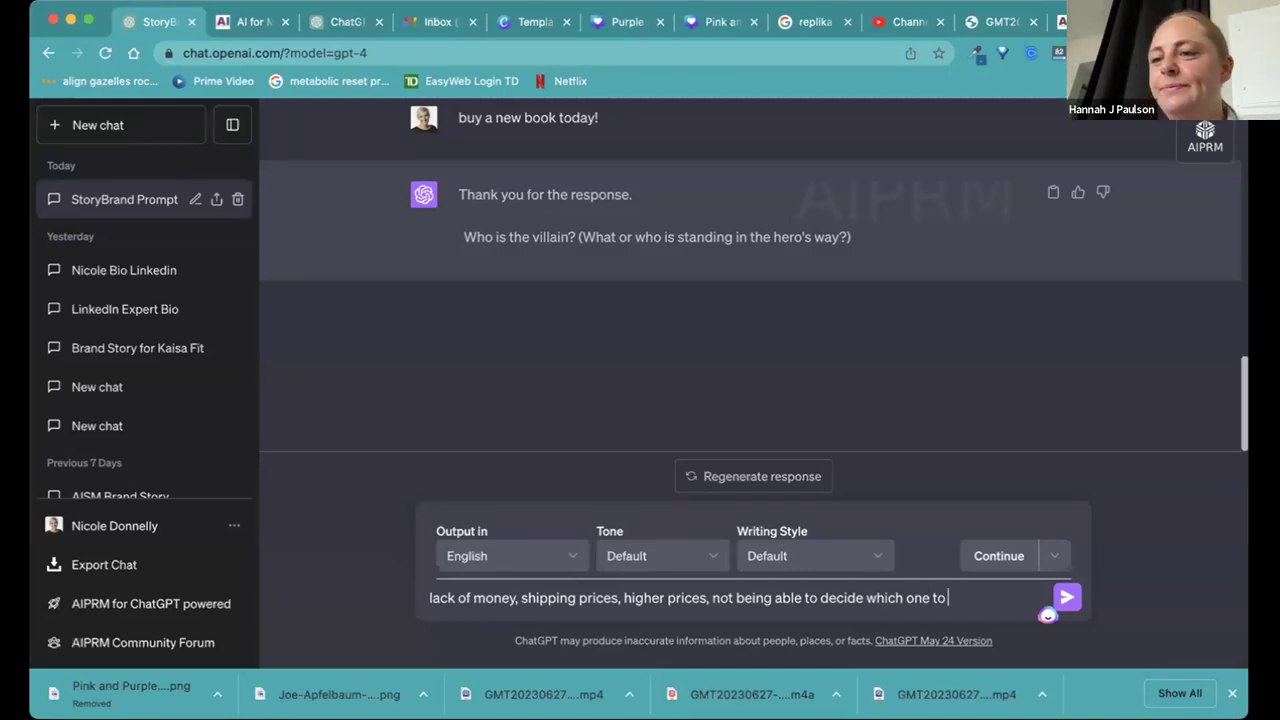
{"action": "type", "text": " get, not sure"}
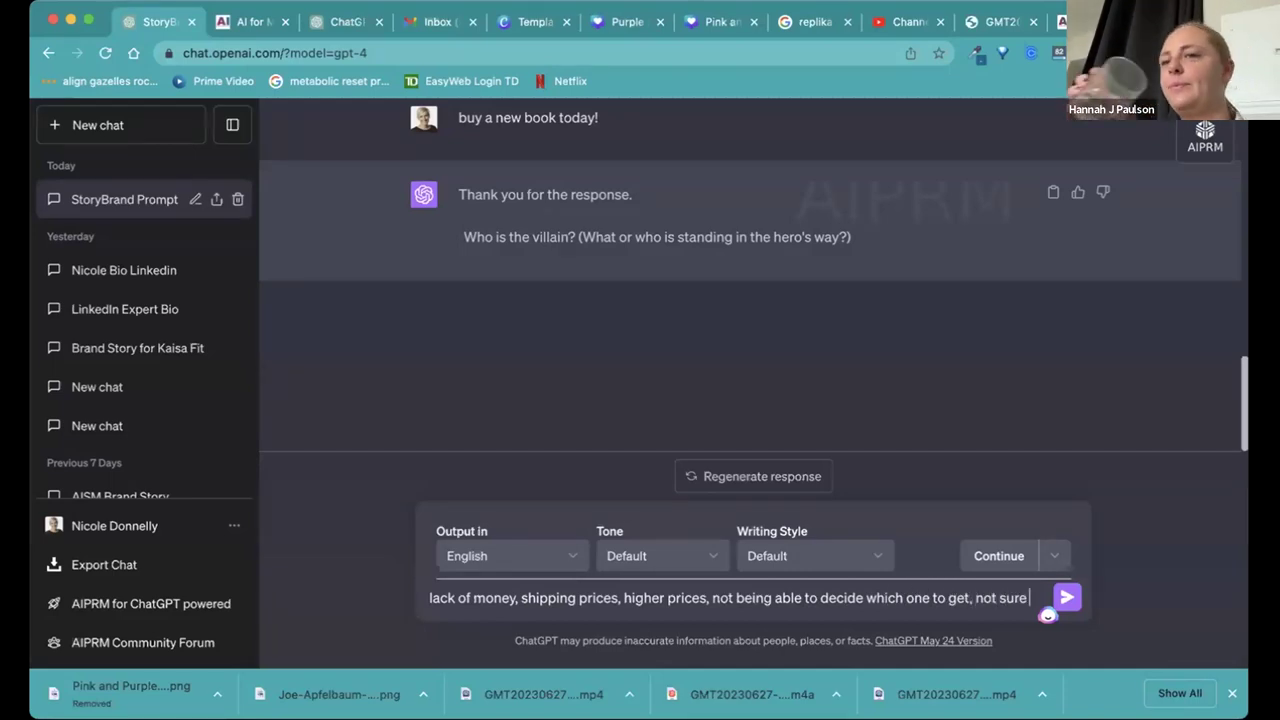
{"action": "type", "text": " if it d"}
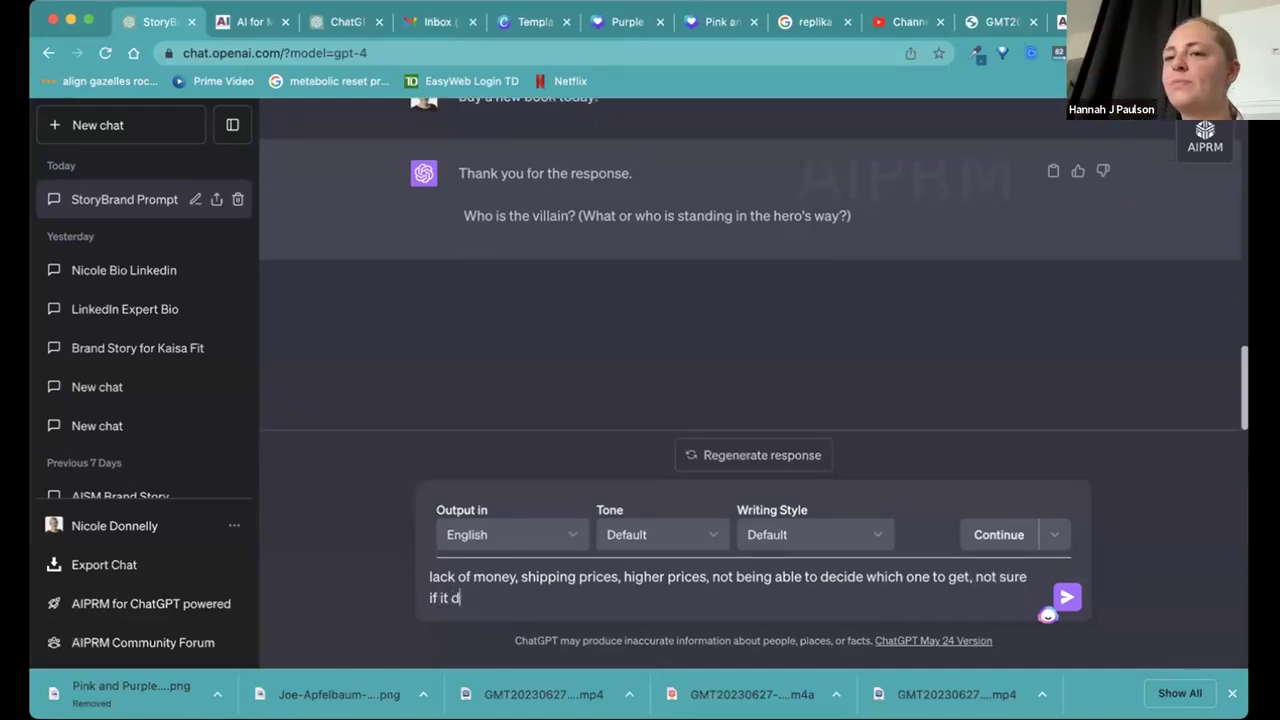
{"action": "type", "text": "oesnt' ahve enough"}
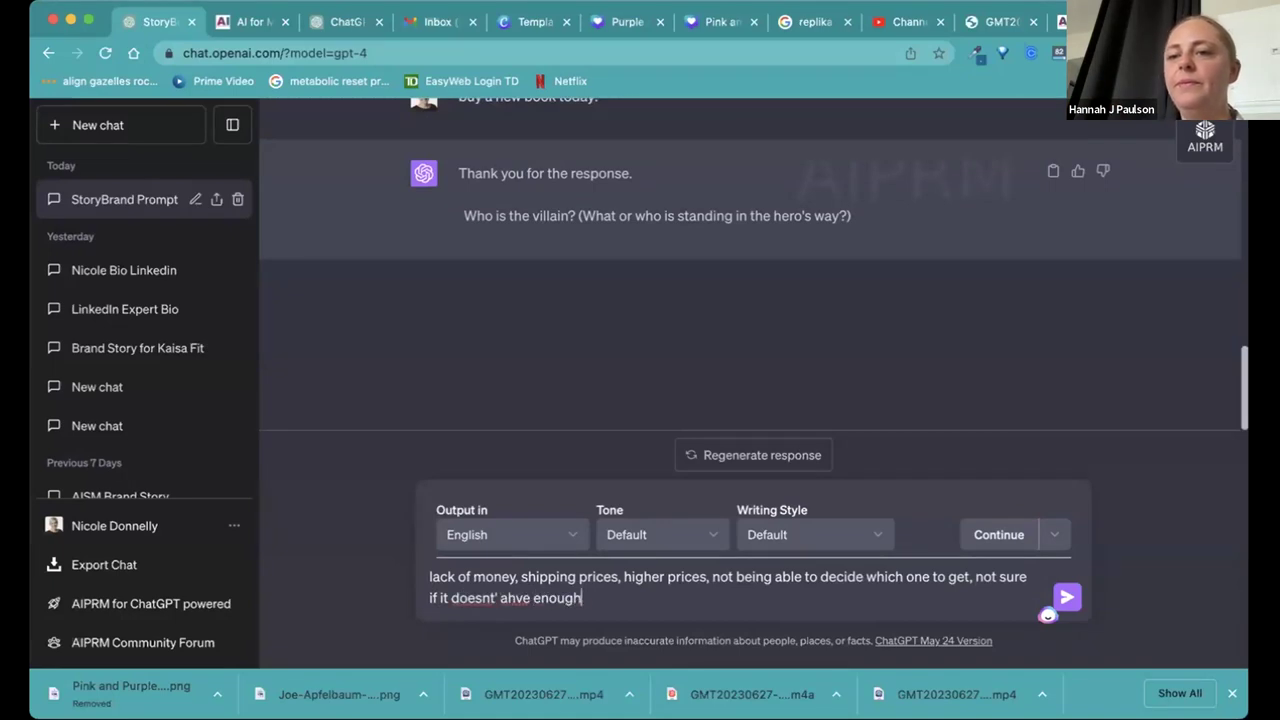
{"action": "type", "text": "t reviews"}
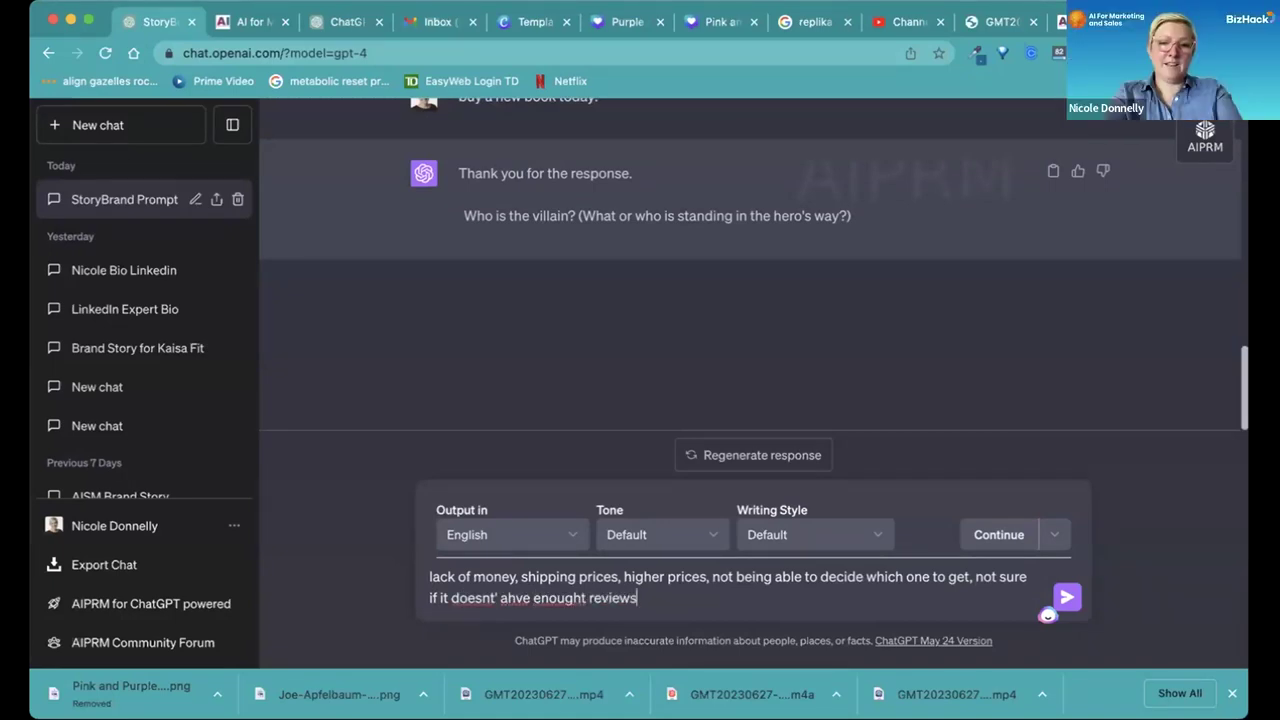
{"action": "key", "text": "Return"}
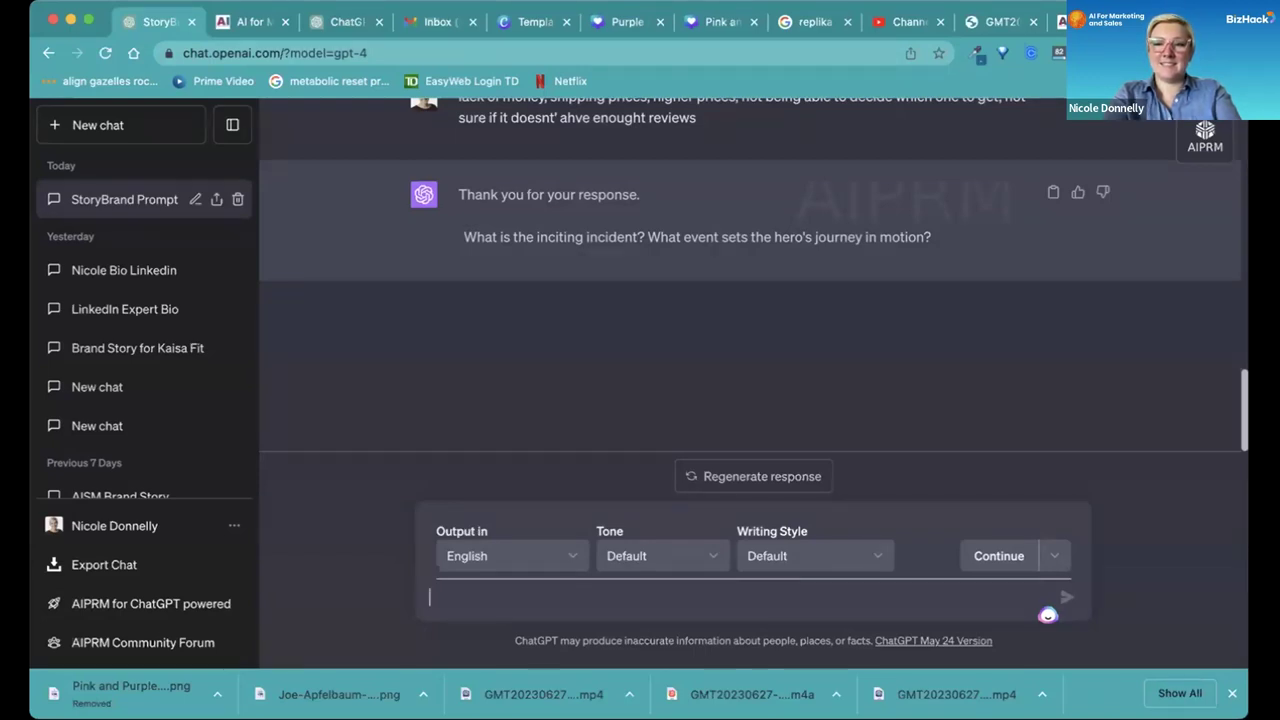
- Send the inciting incident: inspired by Pinterest or TikTok posts and influencers with a new box
{"action": "type", "text": "they"}
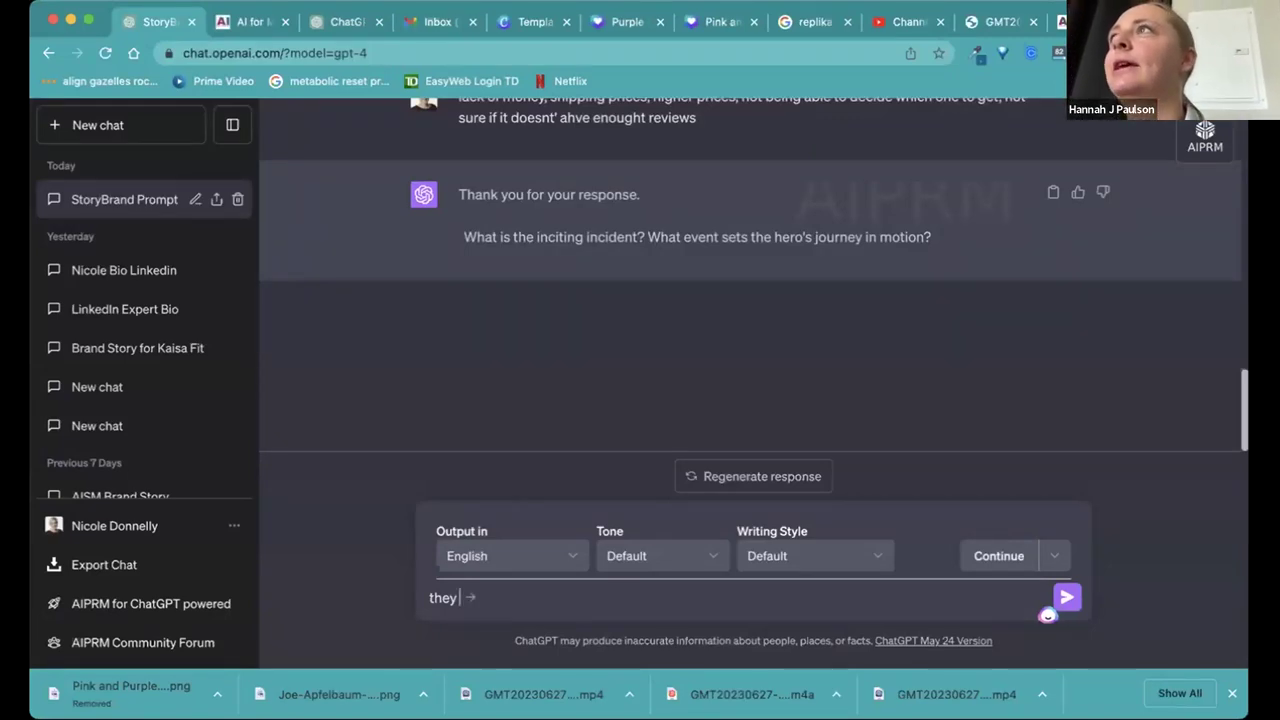
{"action": "type", "text": " see "}
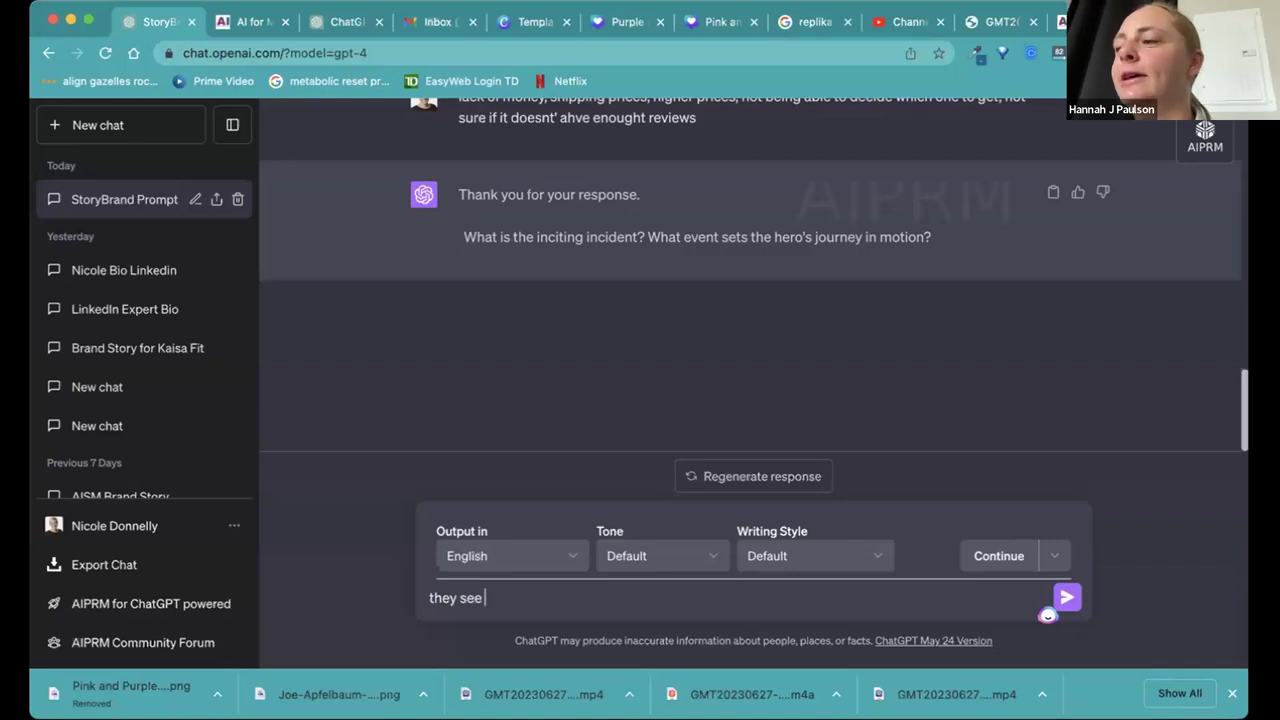
{"action": "type", "text": "something "}
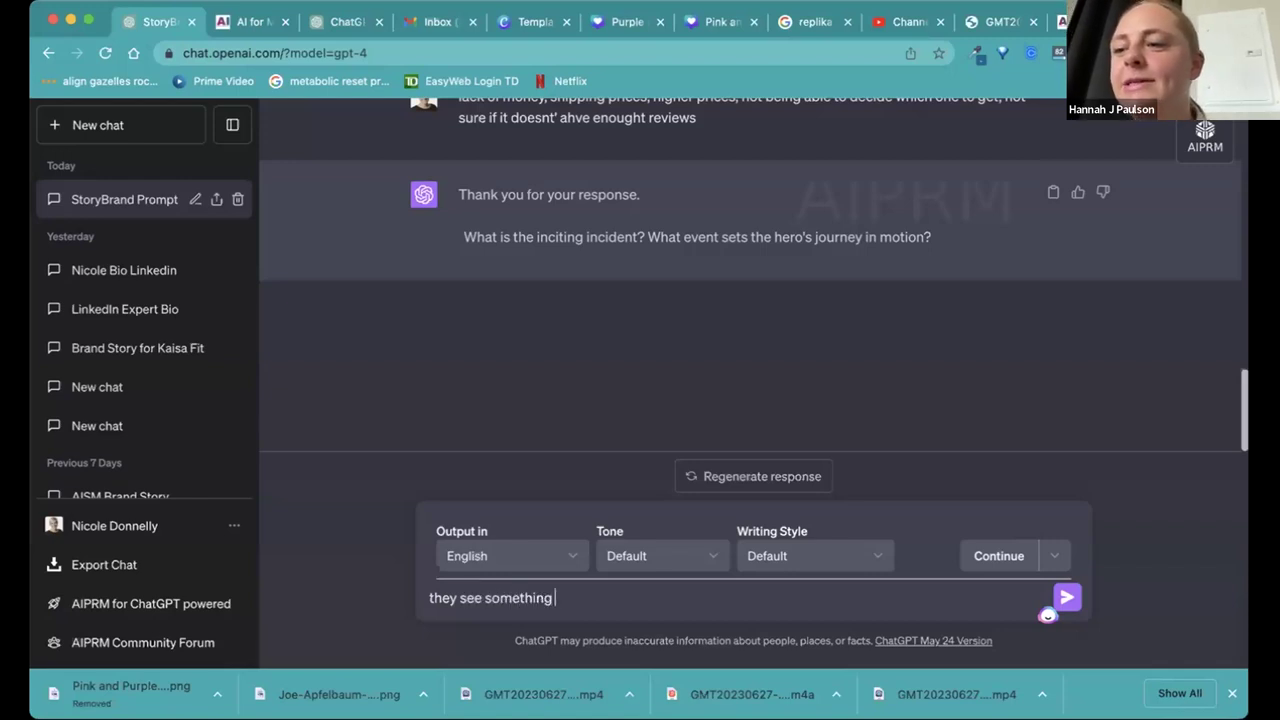
{"action": "type", "text": "on pinterest or "}
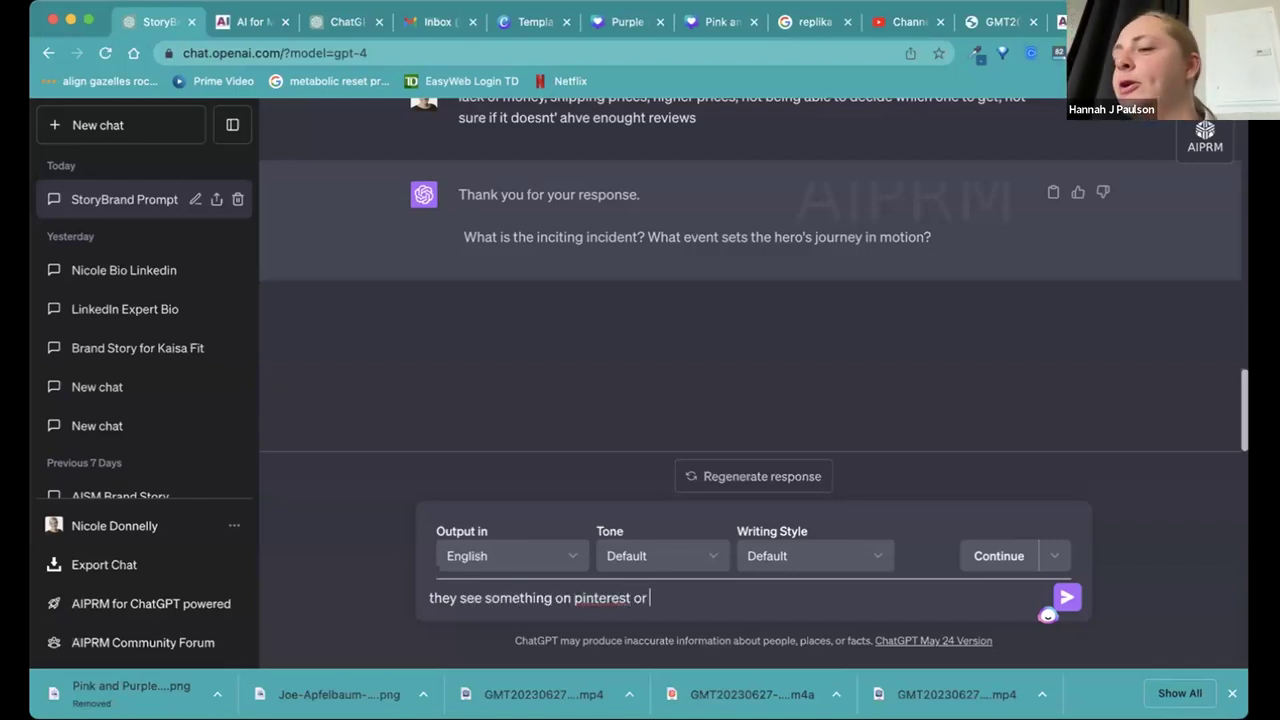
{"action": "type", "text": "tiktok and the"}
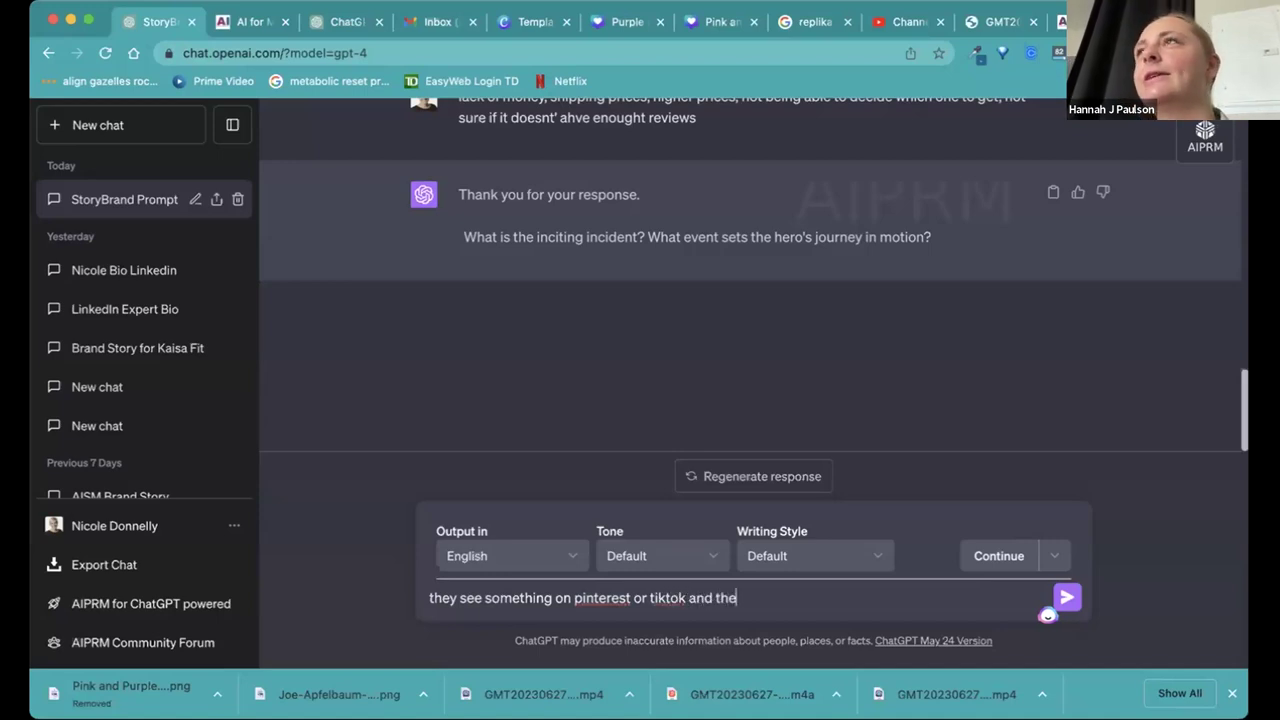
{"action": "type", "text": "y want to make it"}
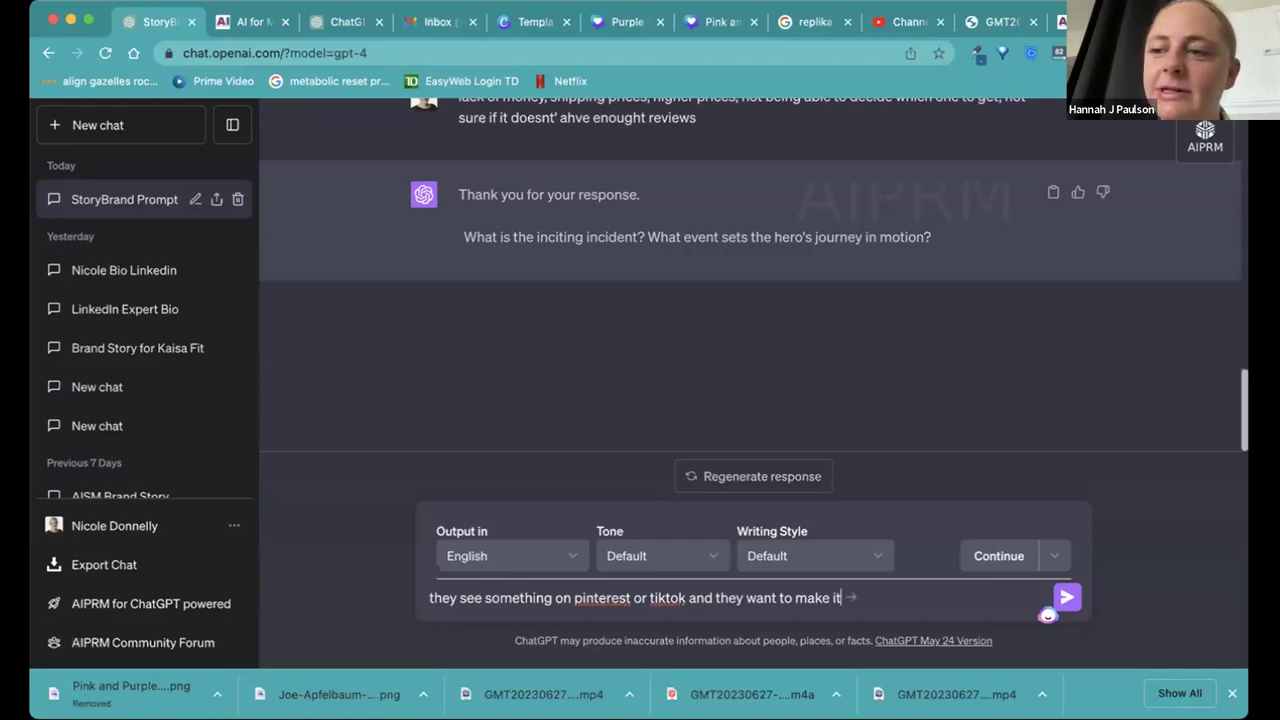
{"action": "type", "text": ", they get insp"}
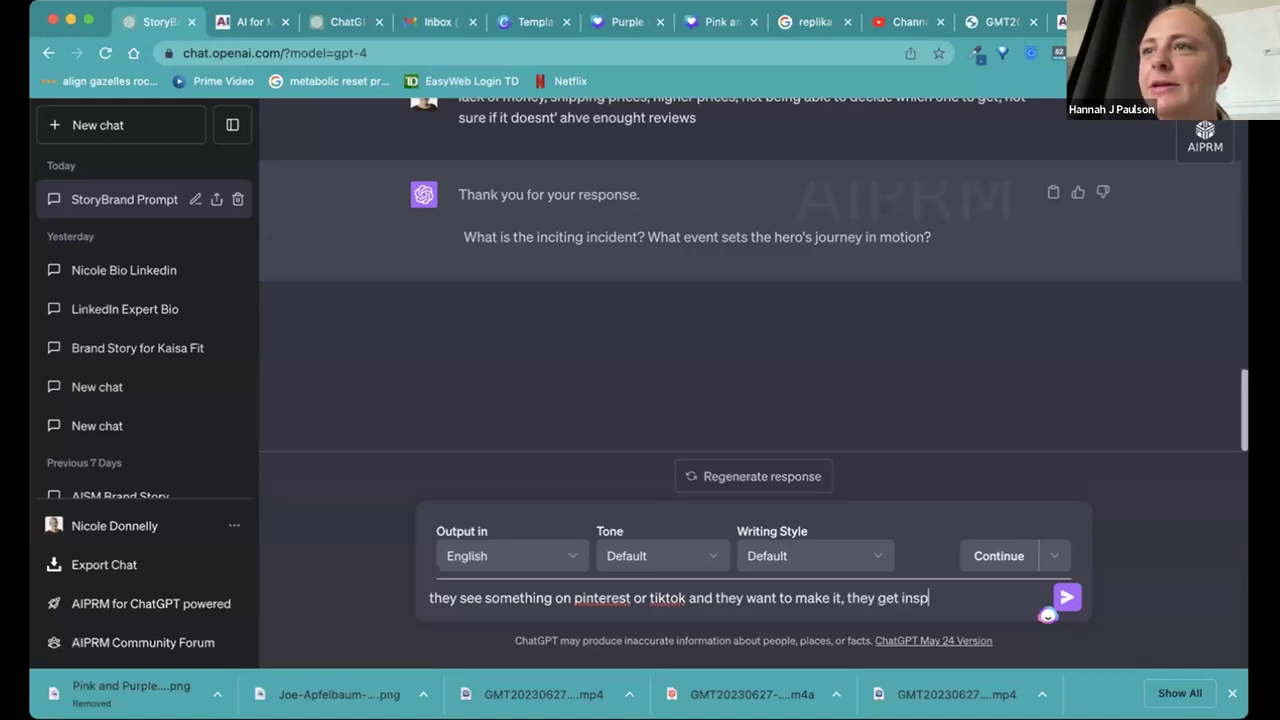
{"action": "type", "text": "ired and wnat t"}
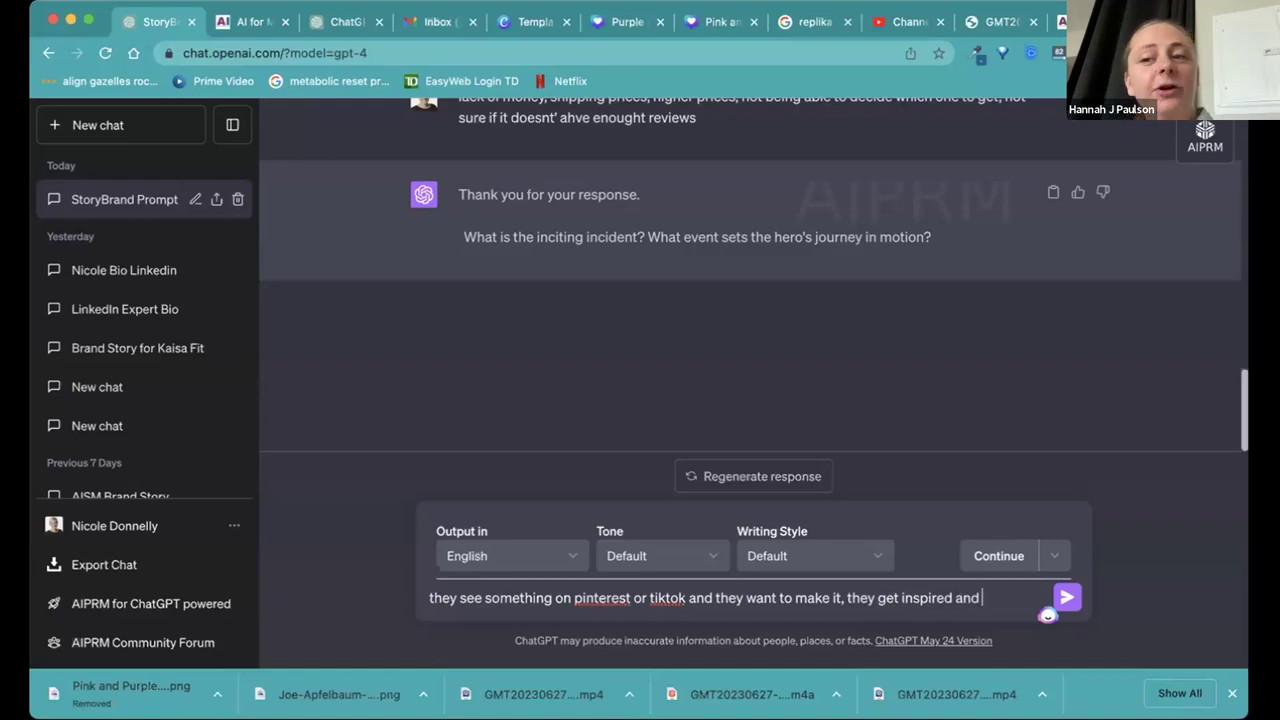
{"action": "key", "text": "BackSpace"}
{"action": "key", "text": "BackSpace"}
{"action": "key", "text": "BackSpace"}
{"action": "type", "text": "a"}
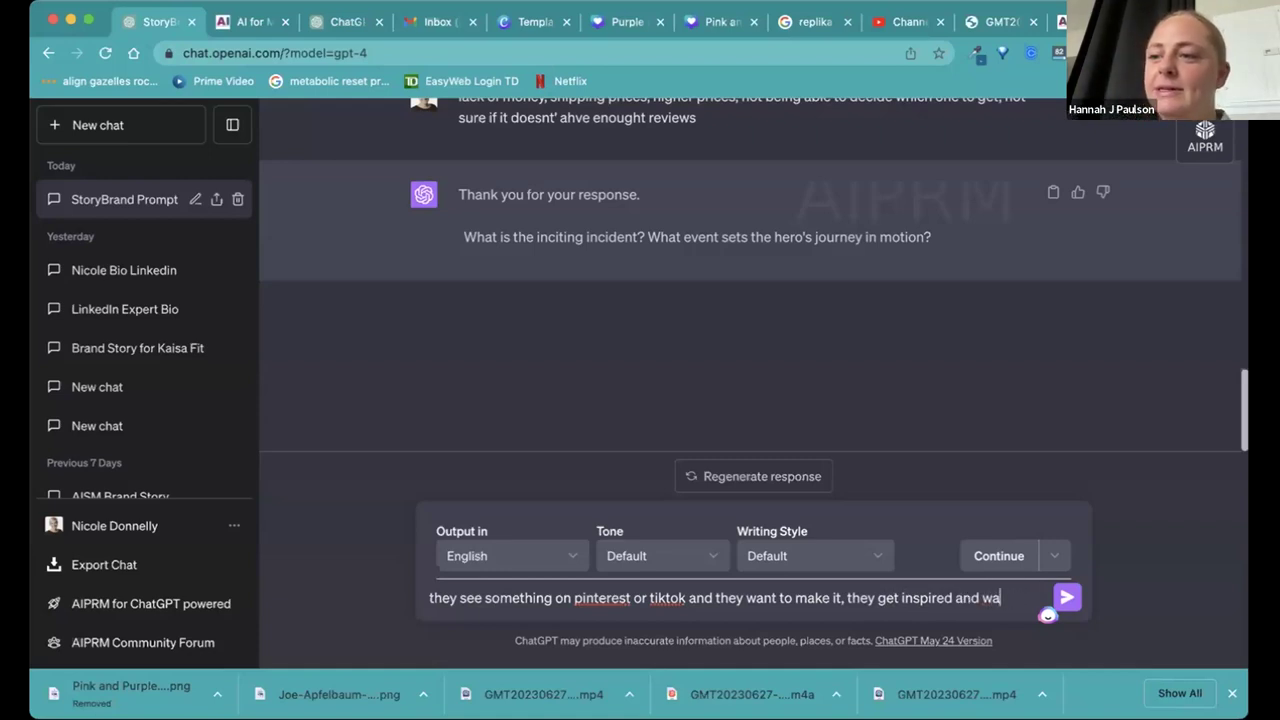
{"action": "type", "text": "nt to do it"}
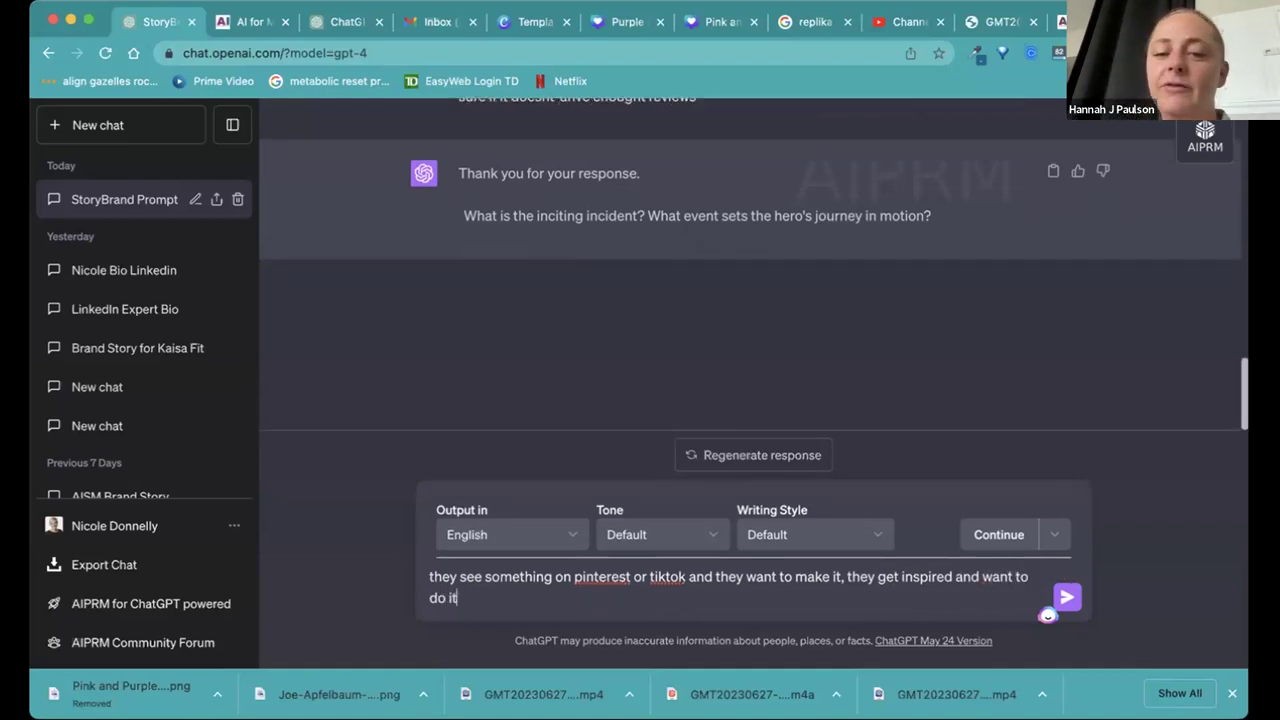
{"action": "type", "text": ", see influenceer"}
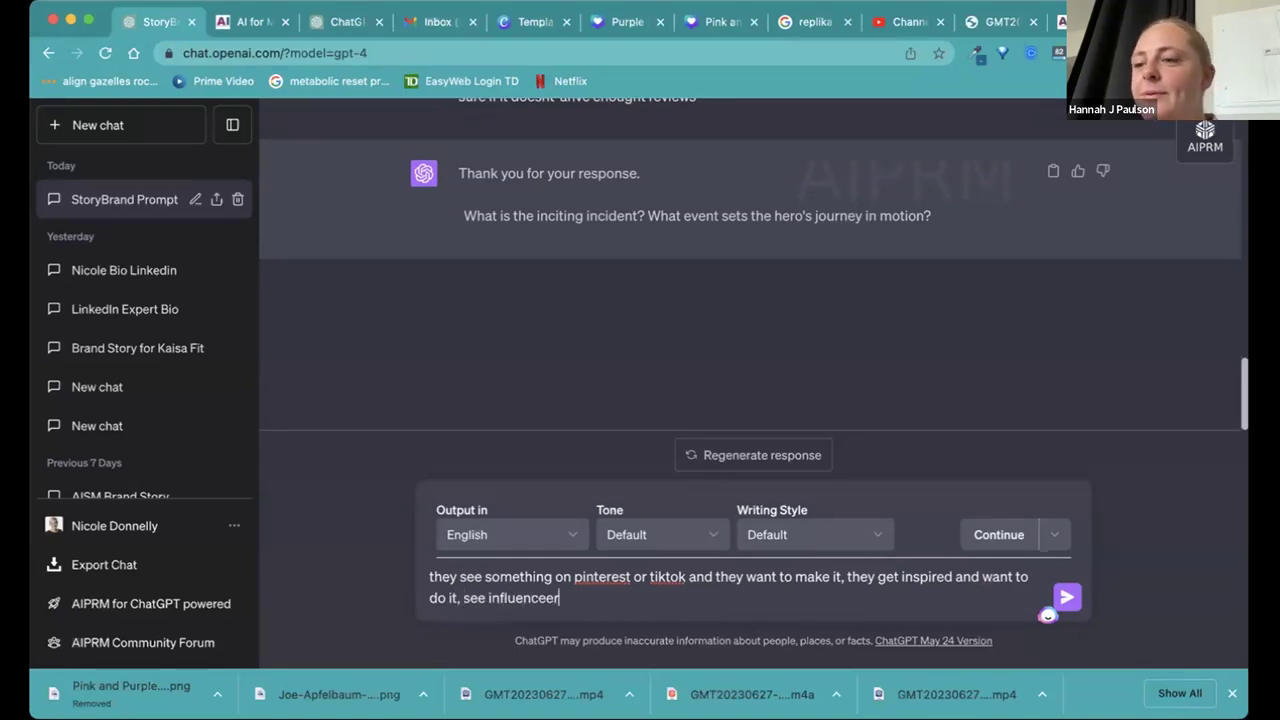
{"action": "key", "text": "BackSpace"}
{"action": "key", "text": "BackSpace"}
{"action": "type", "text": "rs with a new box"}
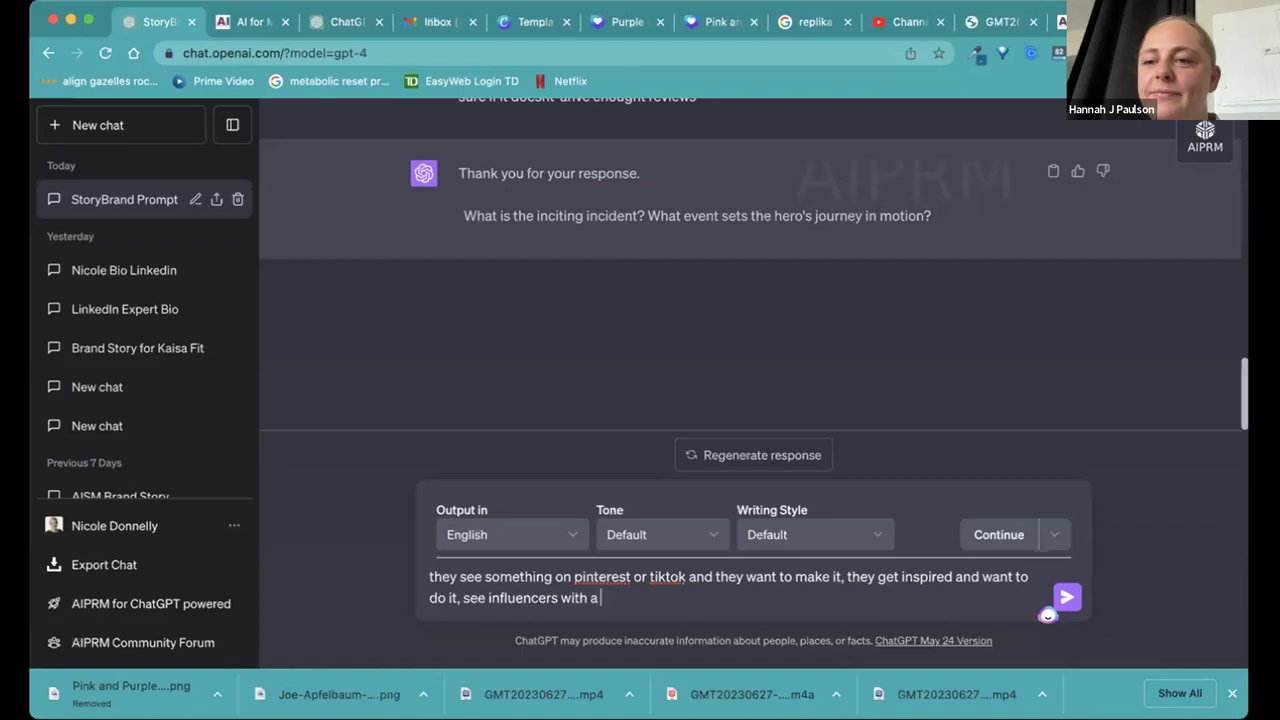
{"action": "key", "text": "Return"}
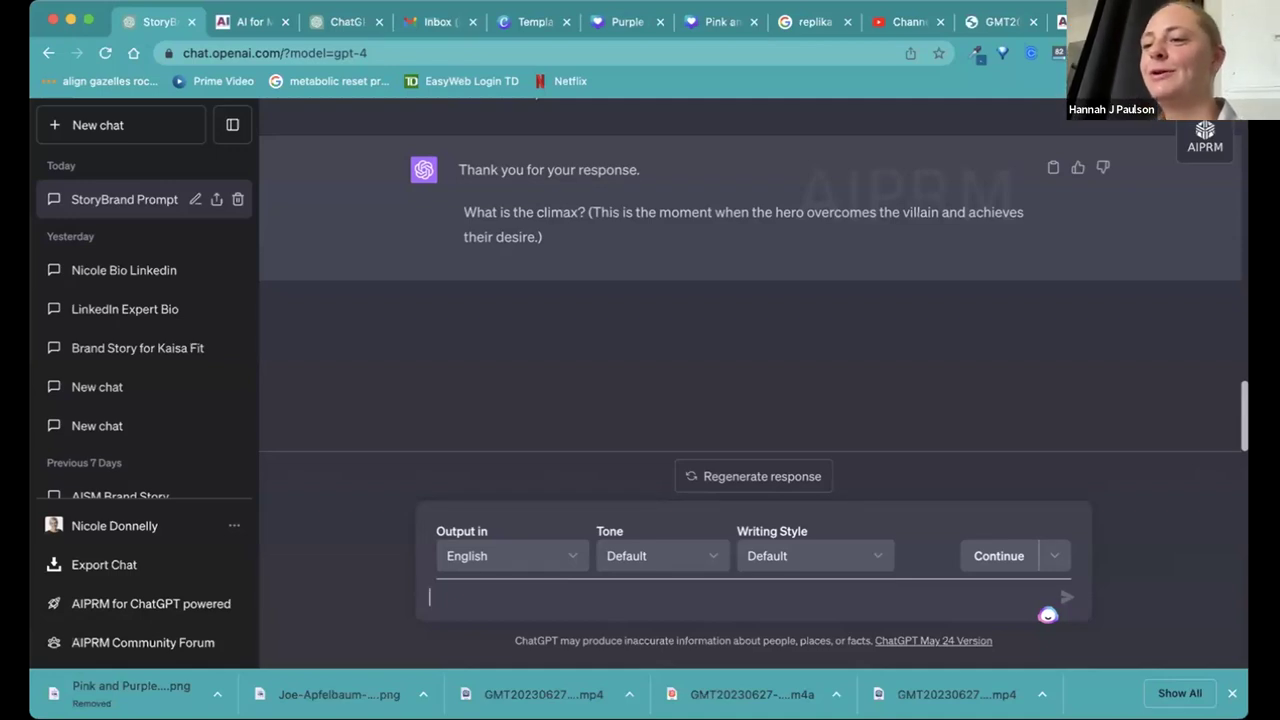
- Send the climax: a matching offer that compels them to buy, or a video on the book
{"action": "type", "text": "whe"}
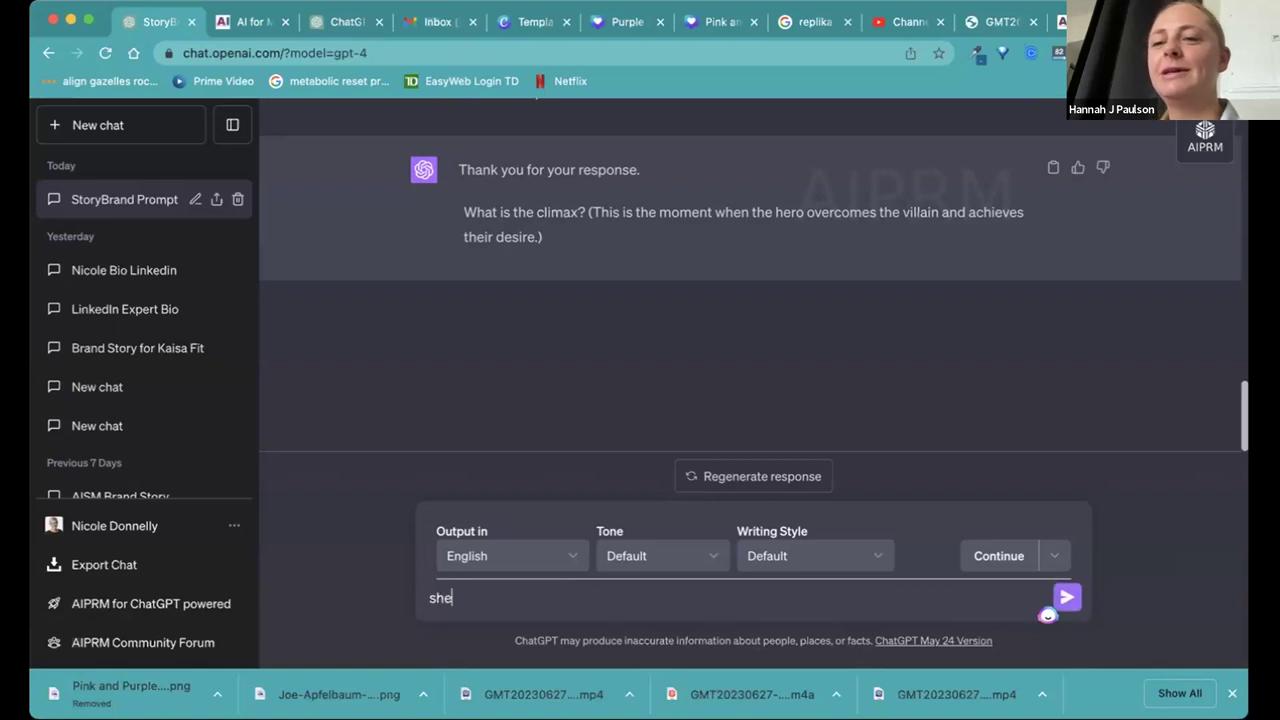
{"action": "key", "text": "BackSpace"}
{"action": "key", "text": "BackSpace"}
{"action": "key", "text": "BackSpace"}
{"action": "type", "text": "when they get "}
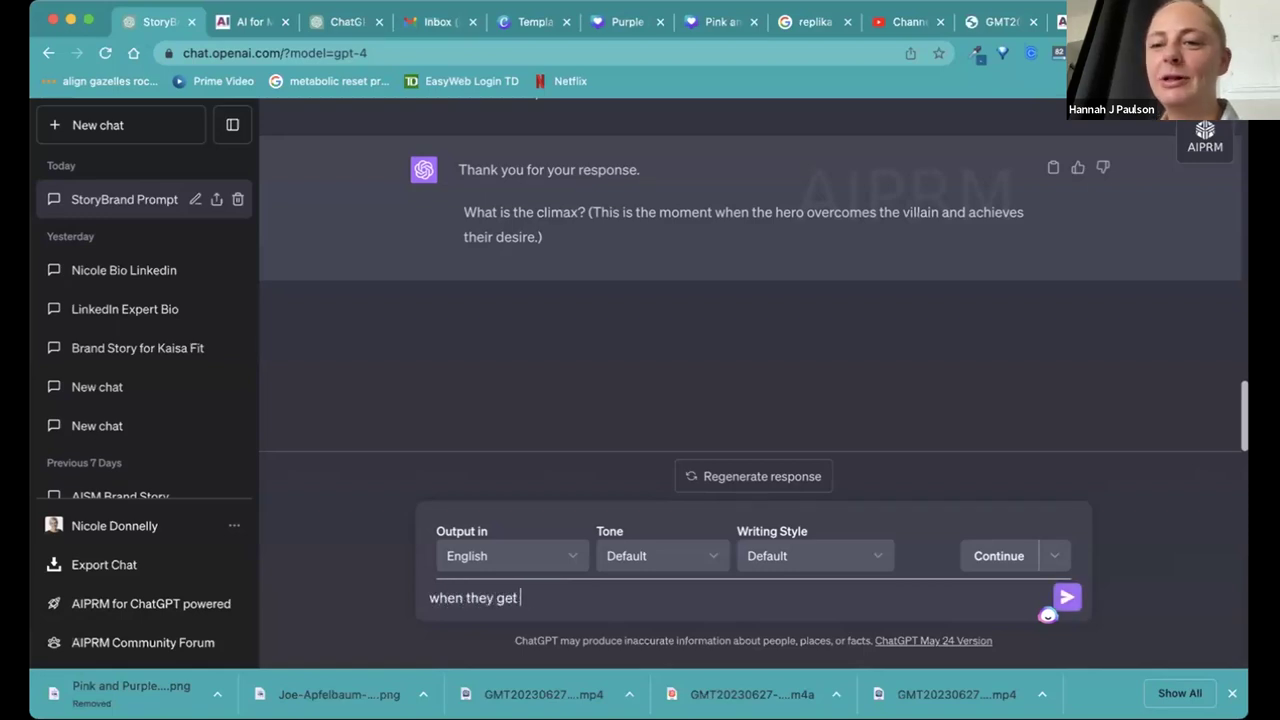
{"action": "type", "text": "a matching off"}
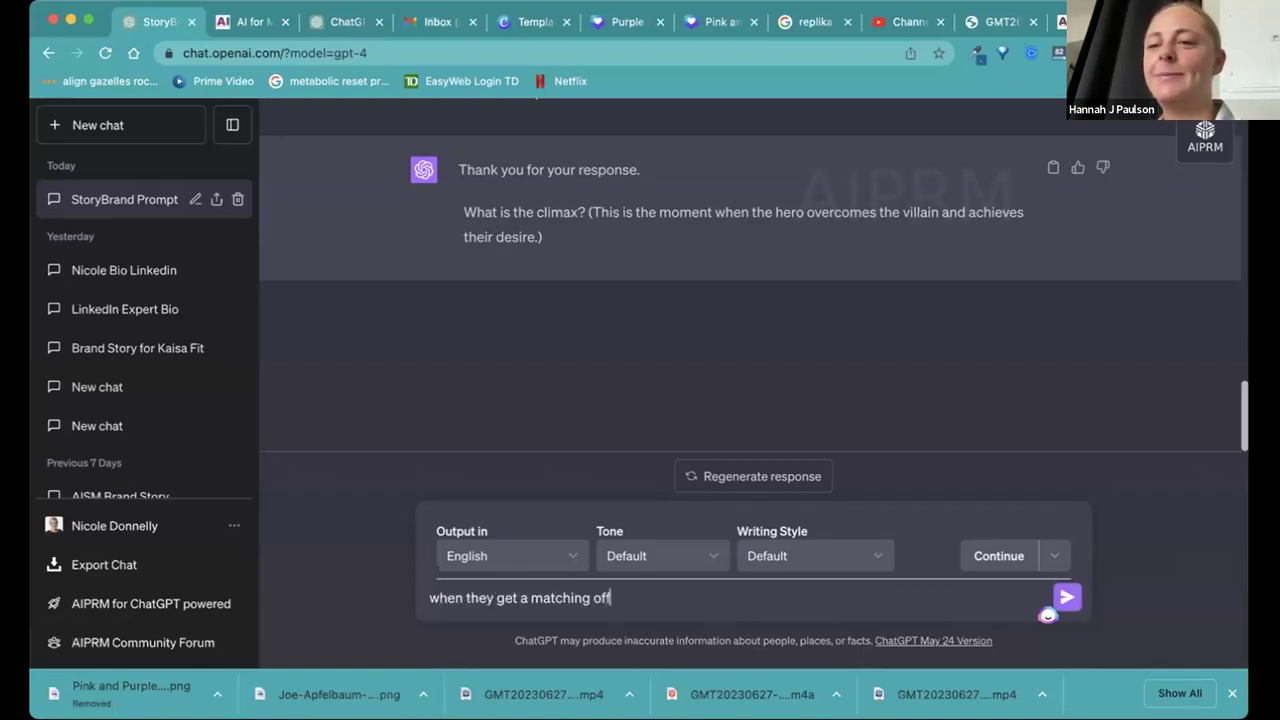
{"action": "type", "text": "er theat co"}
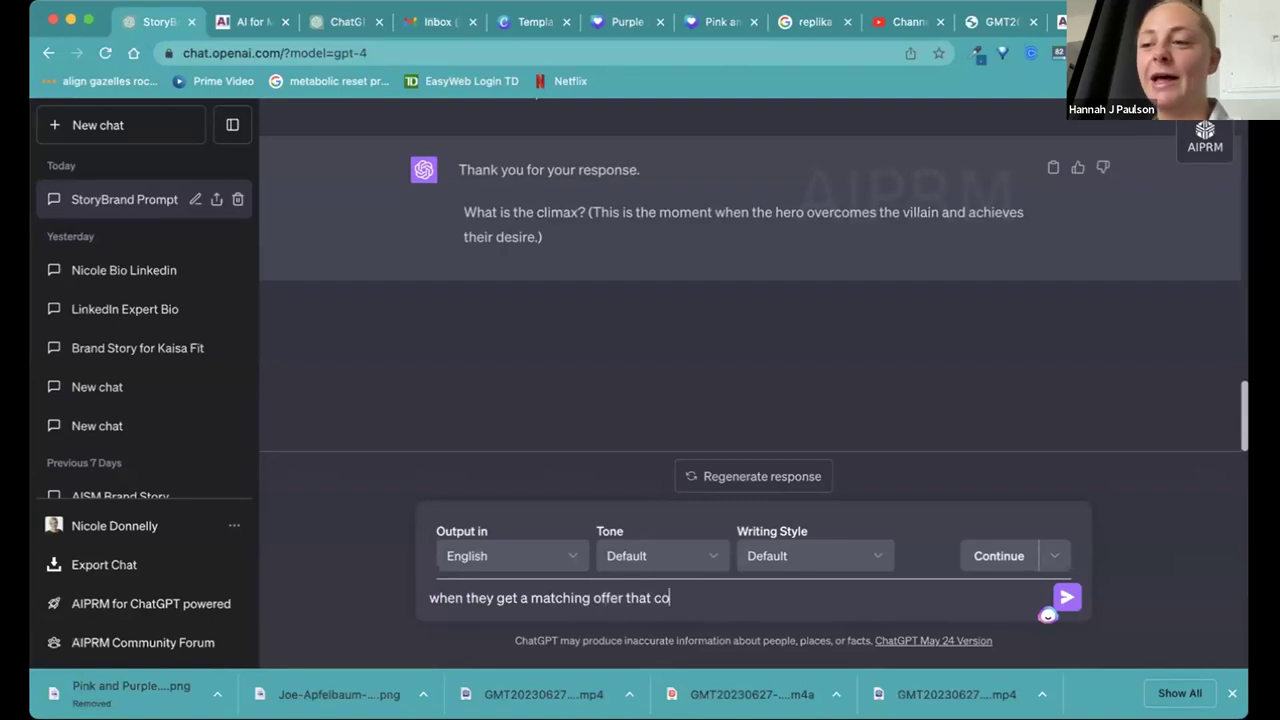
{"action": "type", "text": "mpells them to "}
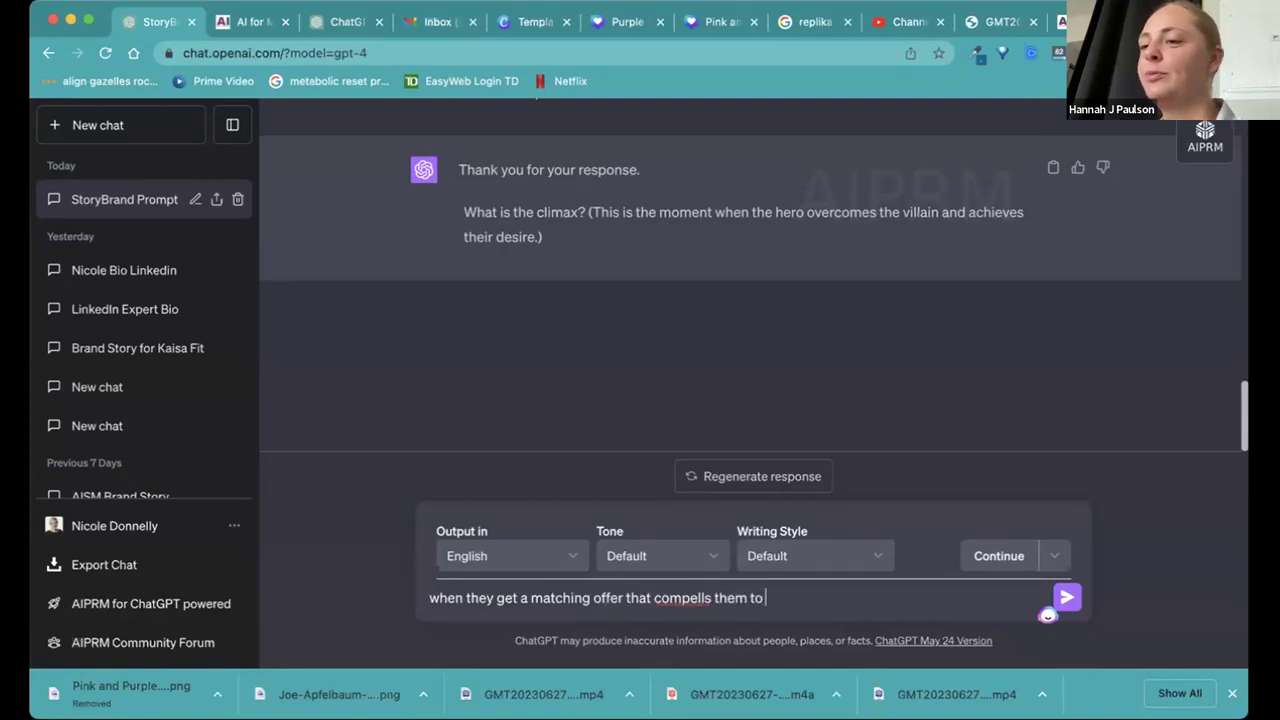
{"action": "type", "text": "buy"}
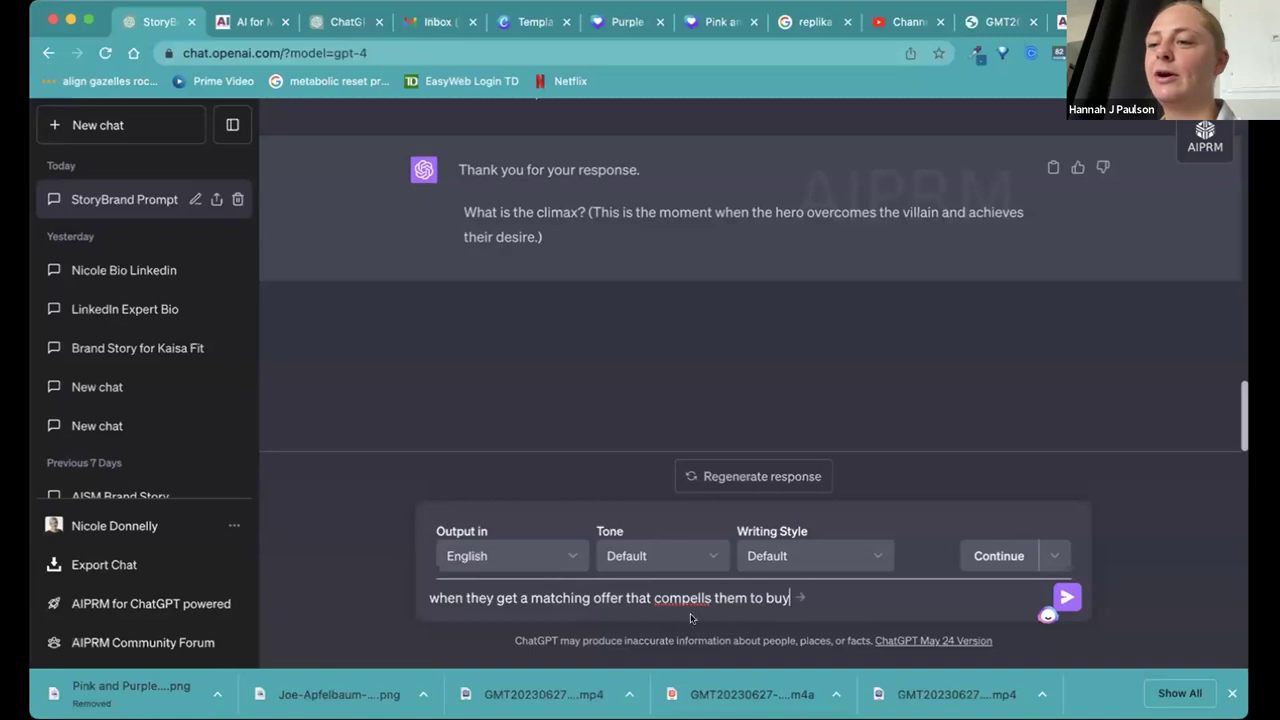
{"action": "left_click", "coordinate": [701, 597]}
{"action": "key", "text": "BackSpace"}
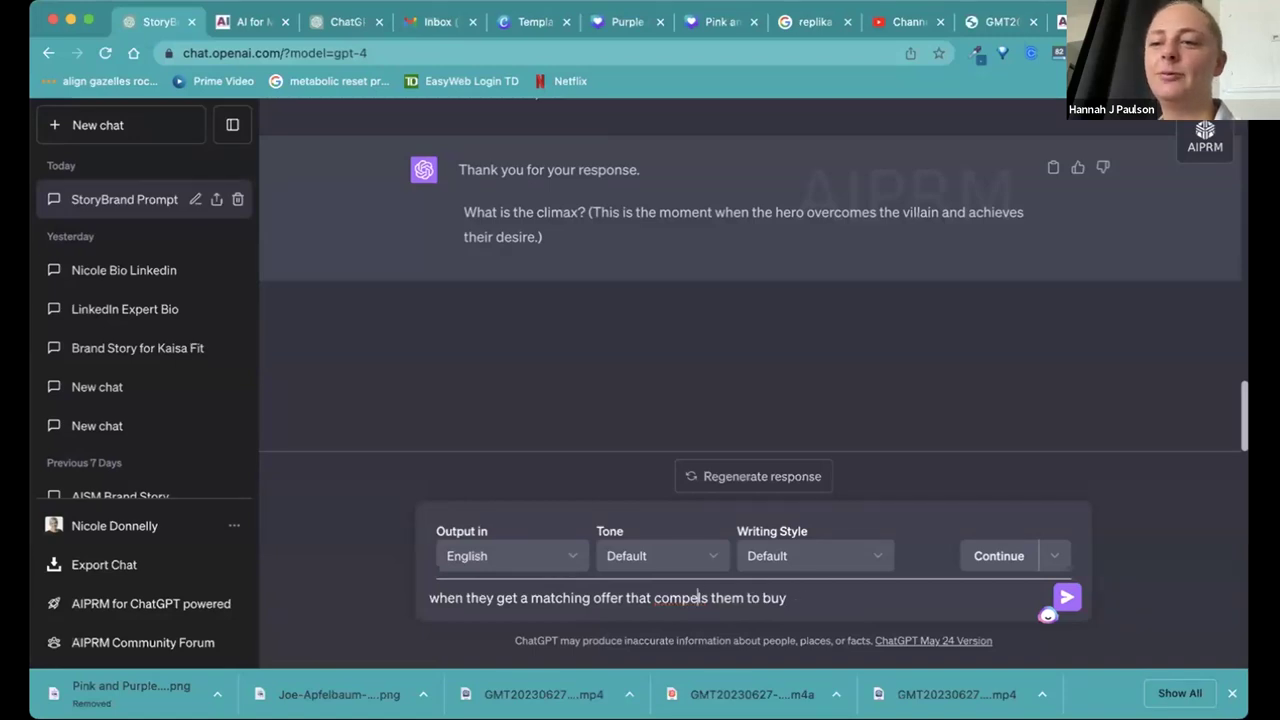
{"action": "left_click", "coordinate": [810, 594]}
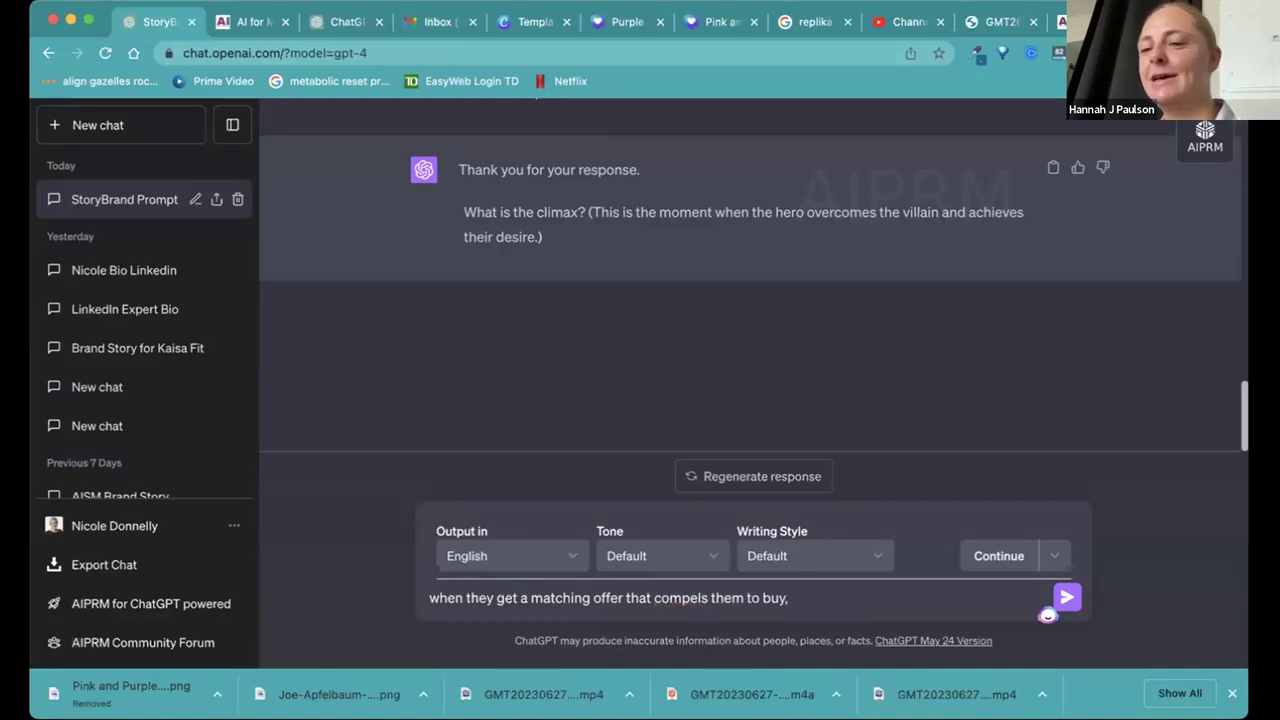
{"action": "type", "text": "or see a"}
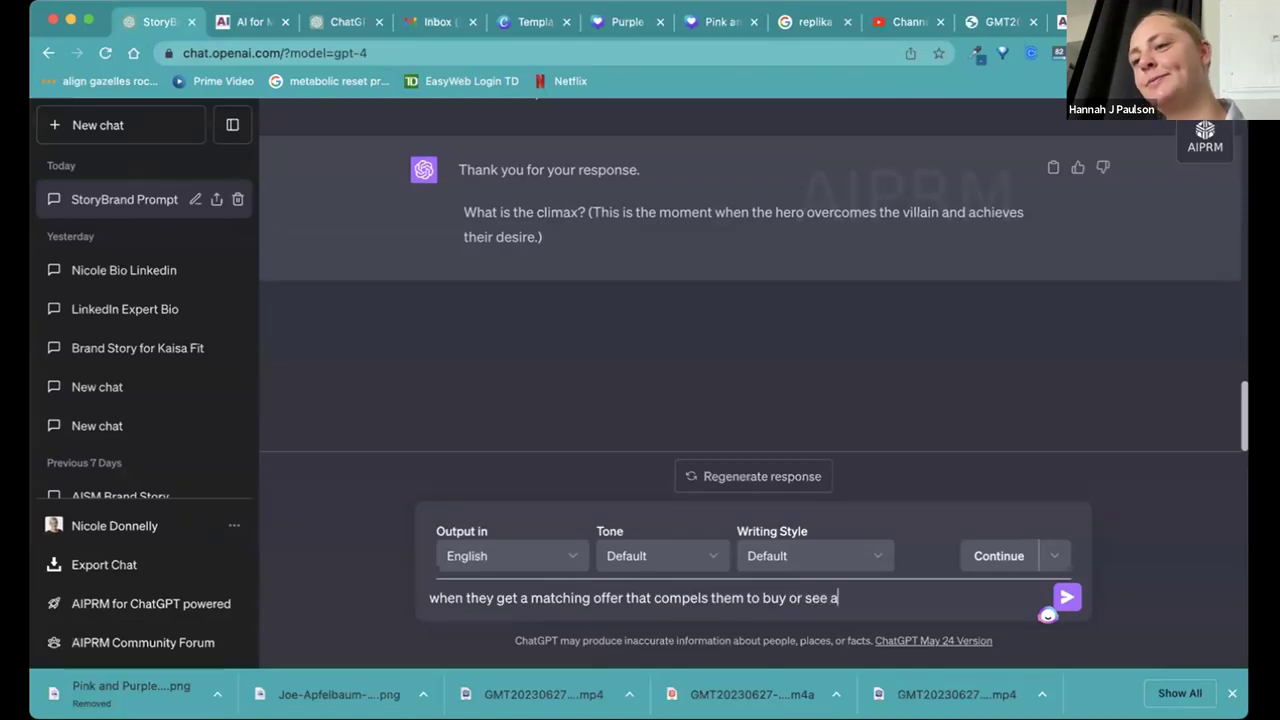
{"action": "type", "text": " video on th"}
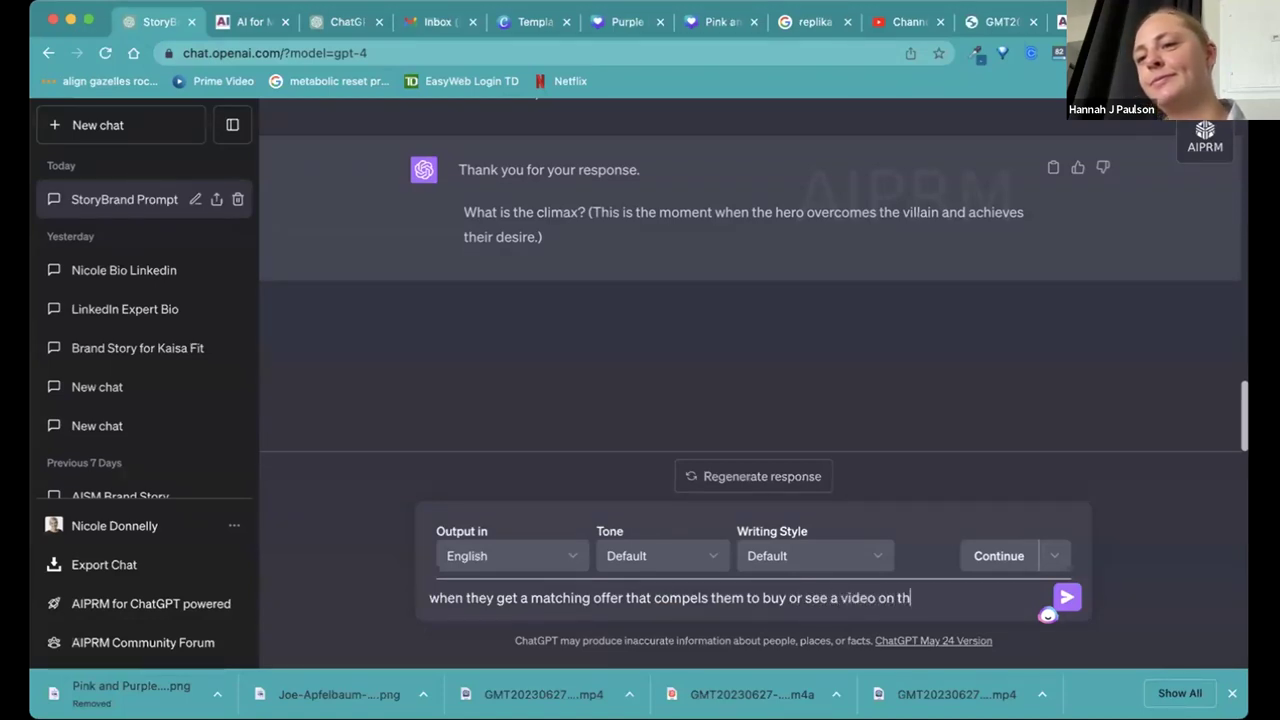
{"action": "type", "text": "e book and "}
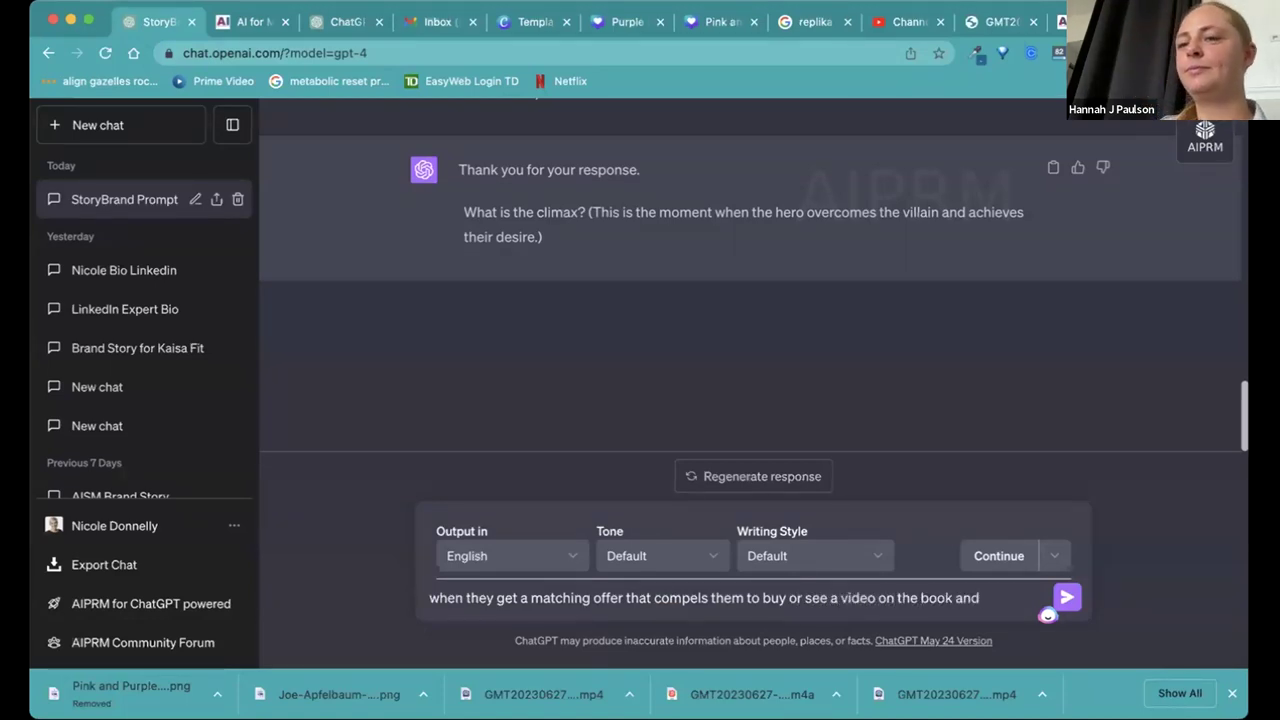
{"action": "type", "text": "have to buy"}
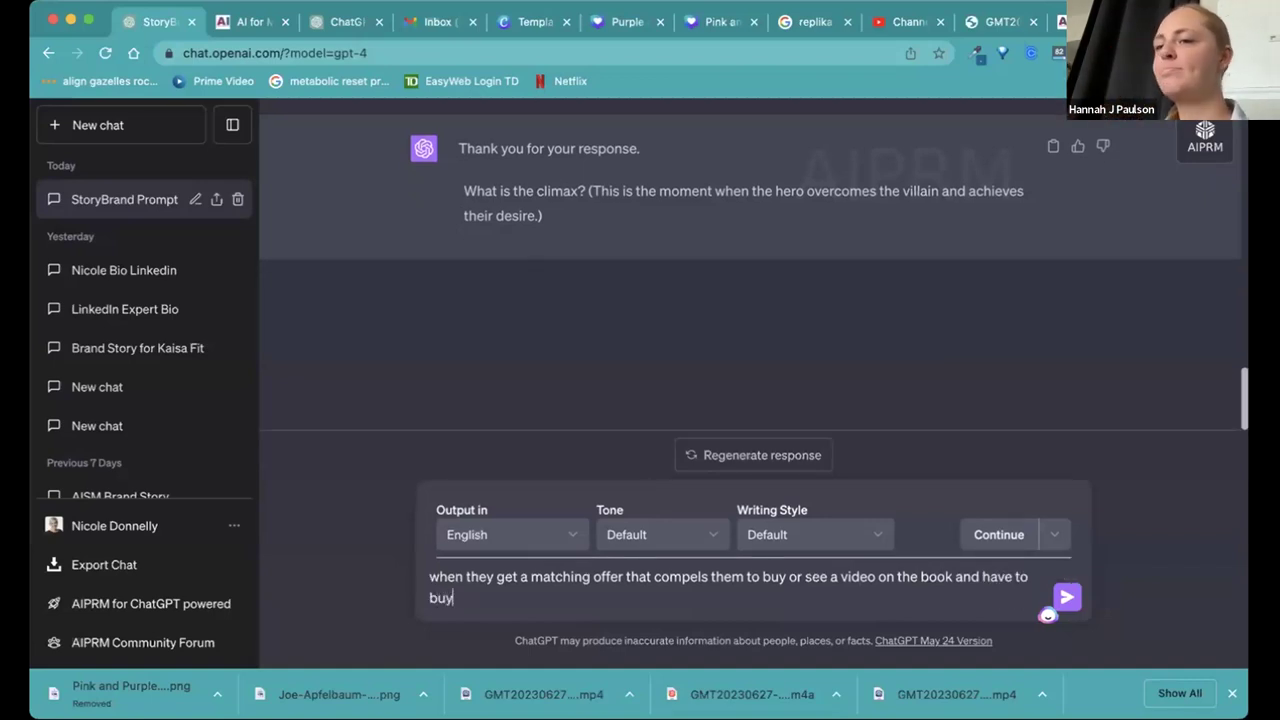
{"action": "key", "text": "Return"}
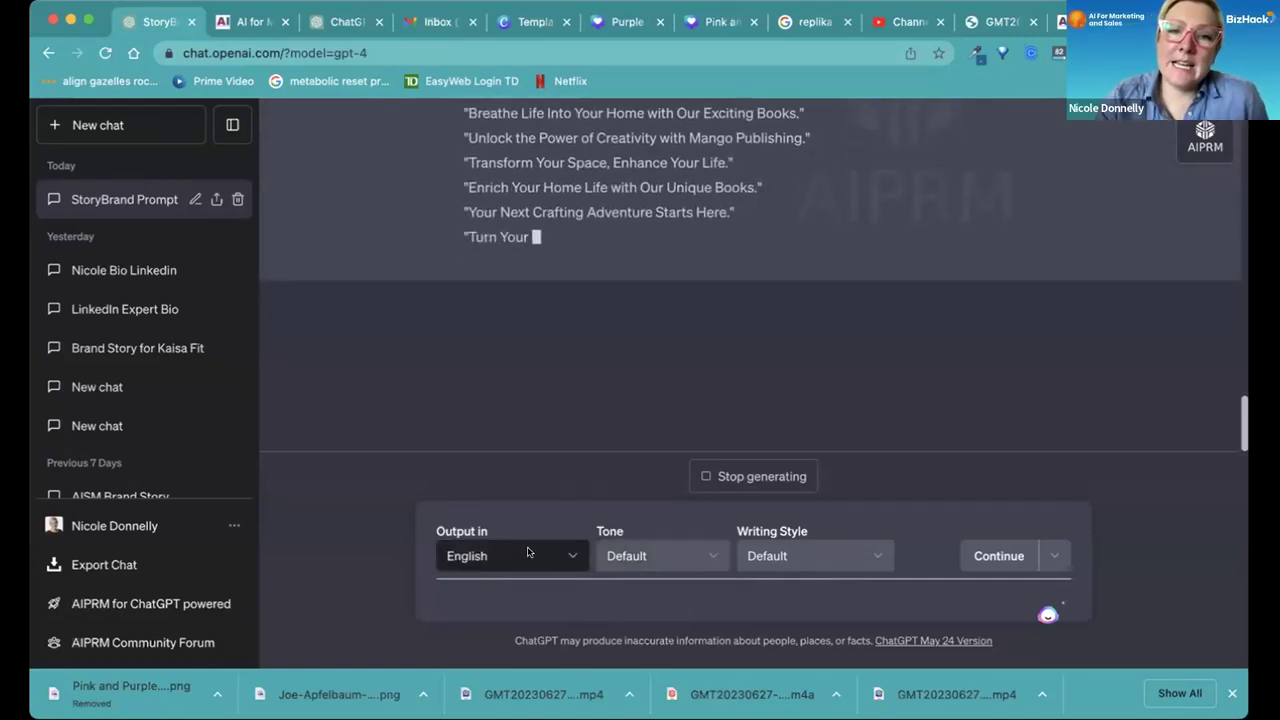
- Scroll through the generated Headlines, Taglines and 150- and 75-word Elevator Pitches as GPT-4 finishes
{"action": "scroll", "coordinate": [418, 206], "scroll_direction": "up", "scroll_amount": 2}
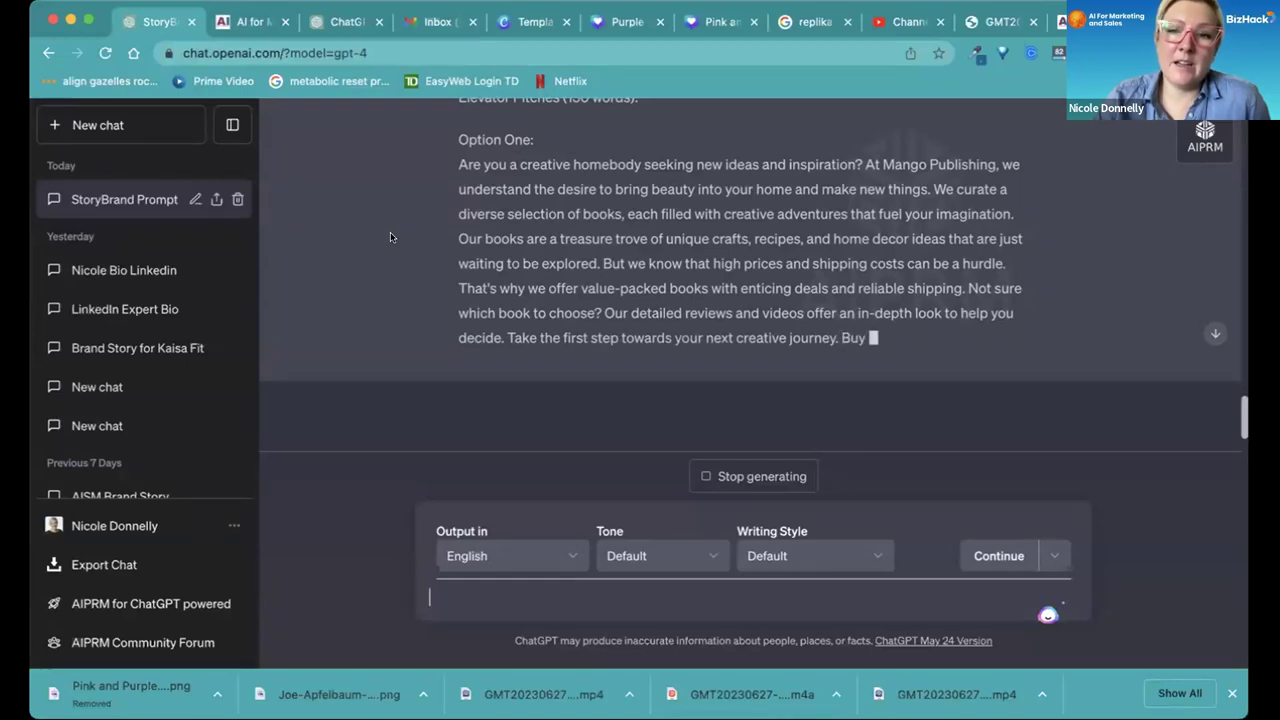
{"action": "scroll", "coordinate": [390, 237], "scroll_direction": "up", "scroll_amount": 10}
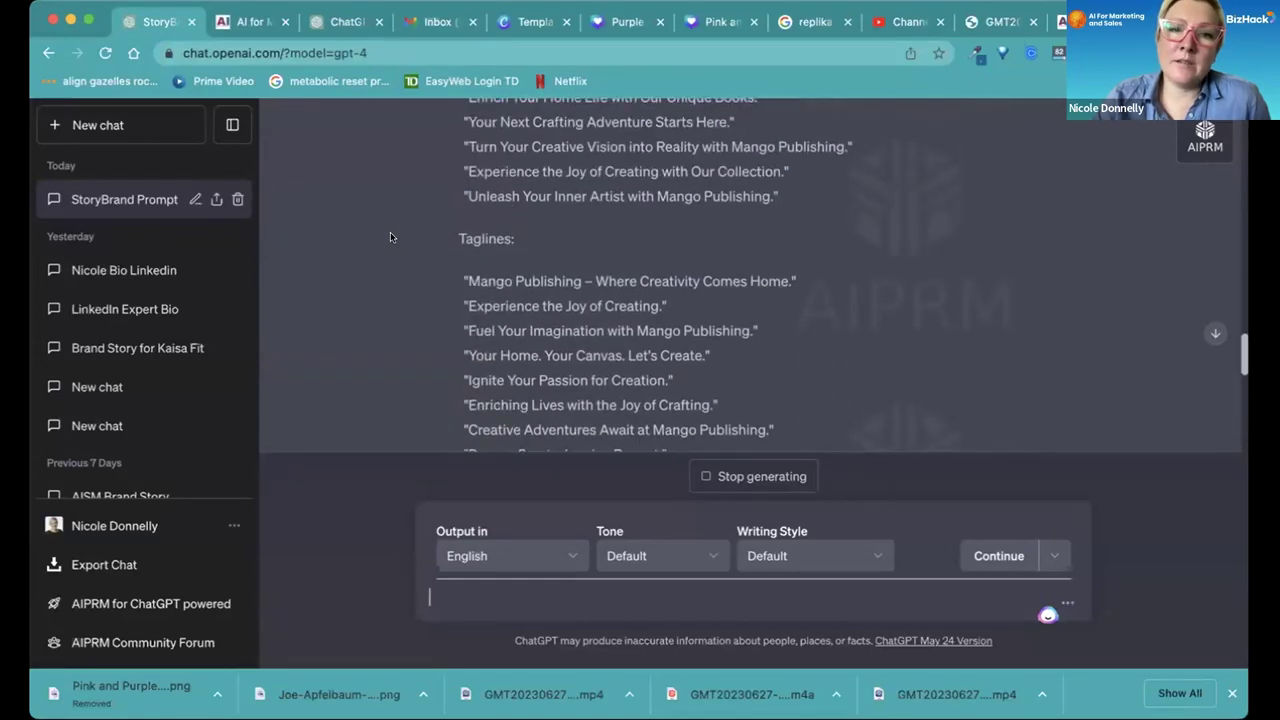
{"action": "scroll", "coordinate": [390, 237], "scroll_direction": "up", "scroll_amount": 1}
{"action": "scroll", "coordinate": [390, 237], "scroll_direction": "down", "scroll_amount": 2}
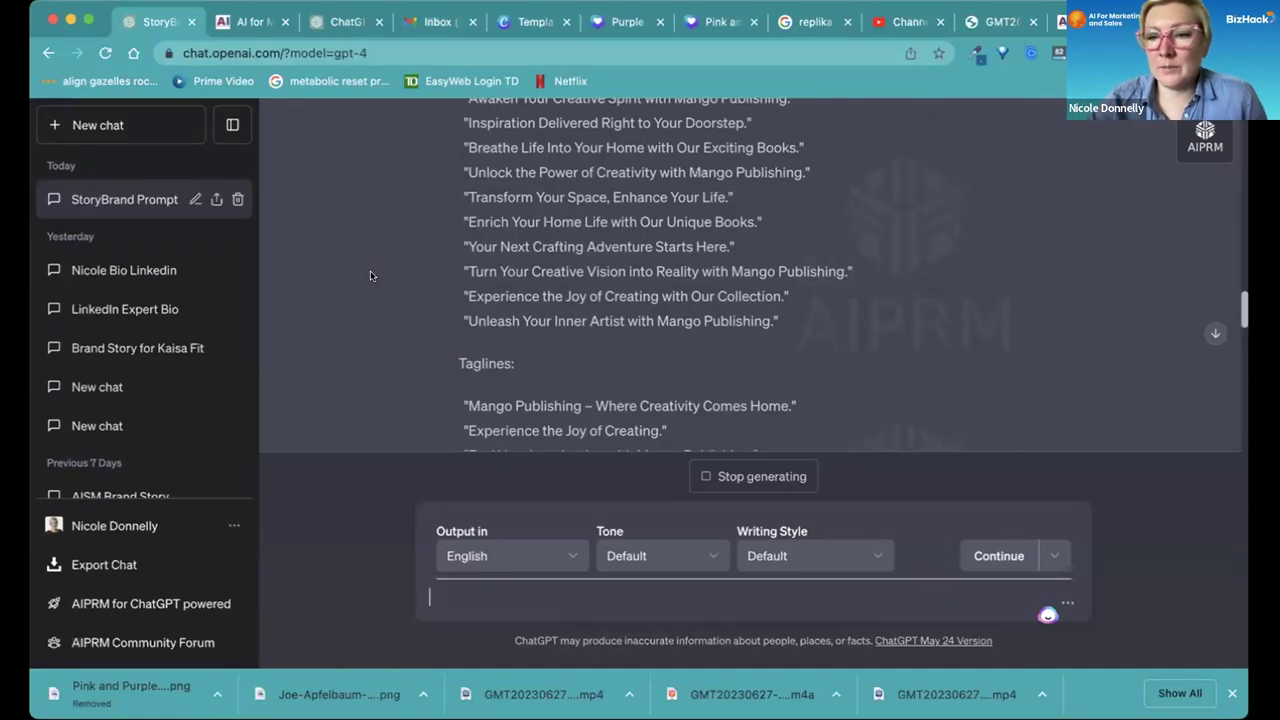
{"action": "scroll", "coordinate": [418, 303], "scroll_direction": "down", "scroll_amount": 10}
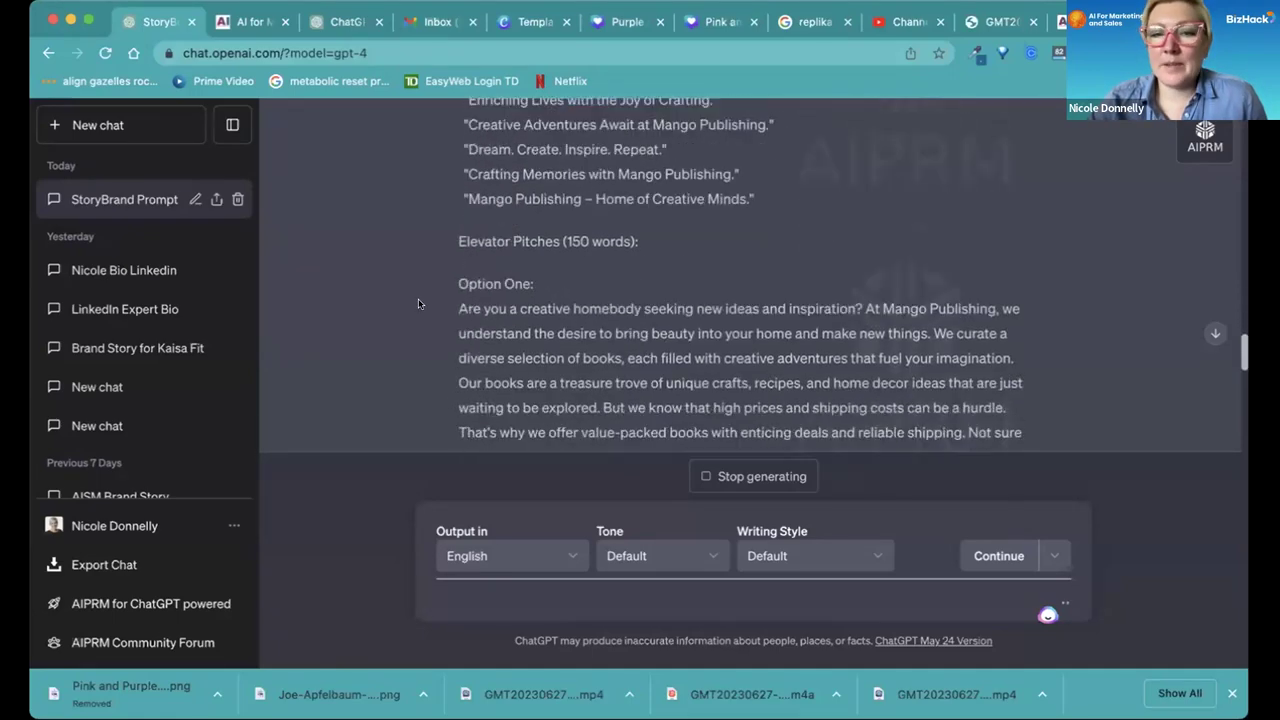
{"action": "scroll", "coordinate": [351, 365], "scroll_direction": "down", "scroll_amount": 10}
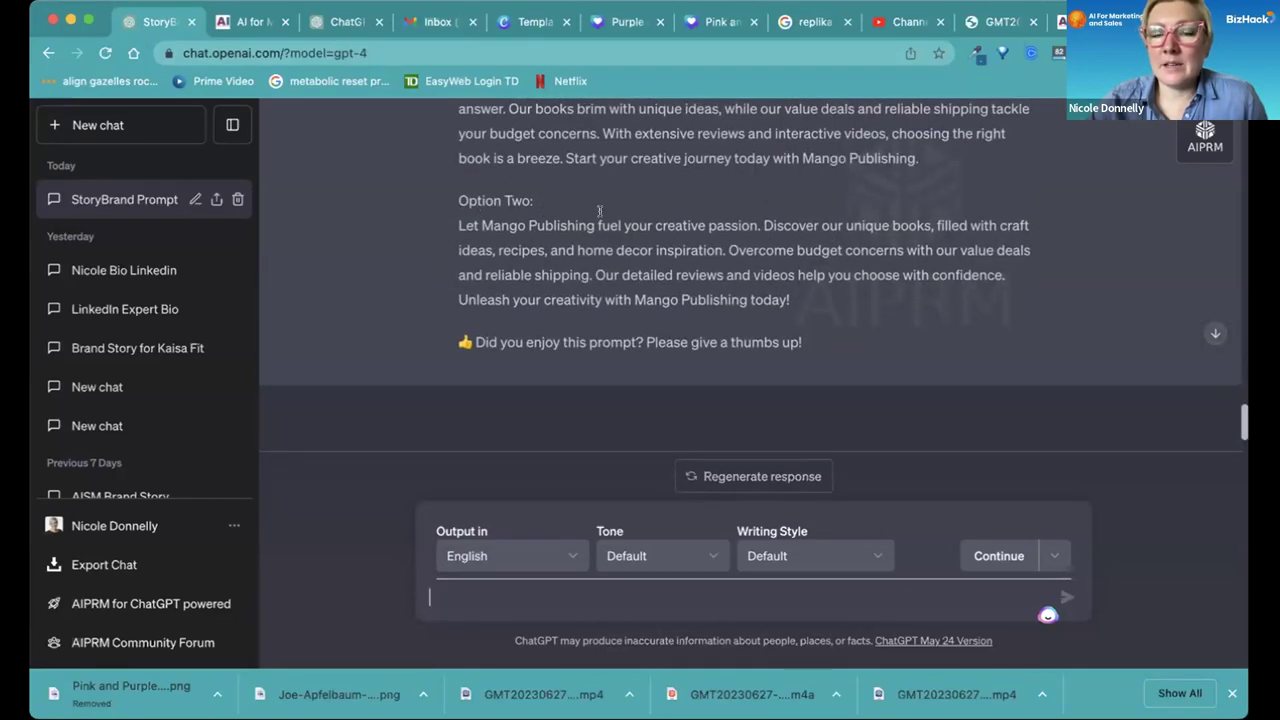
{"action": "scroll", "coordinate": [588, 258], "scroll_direction": "up", "scroll_amount": 5}
{"action": "scroll", "coordinate": [588, 258], "scroll_direction": "up", "scroll_amount": 20}
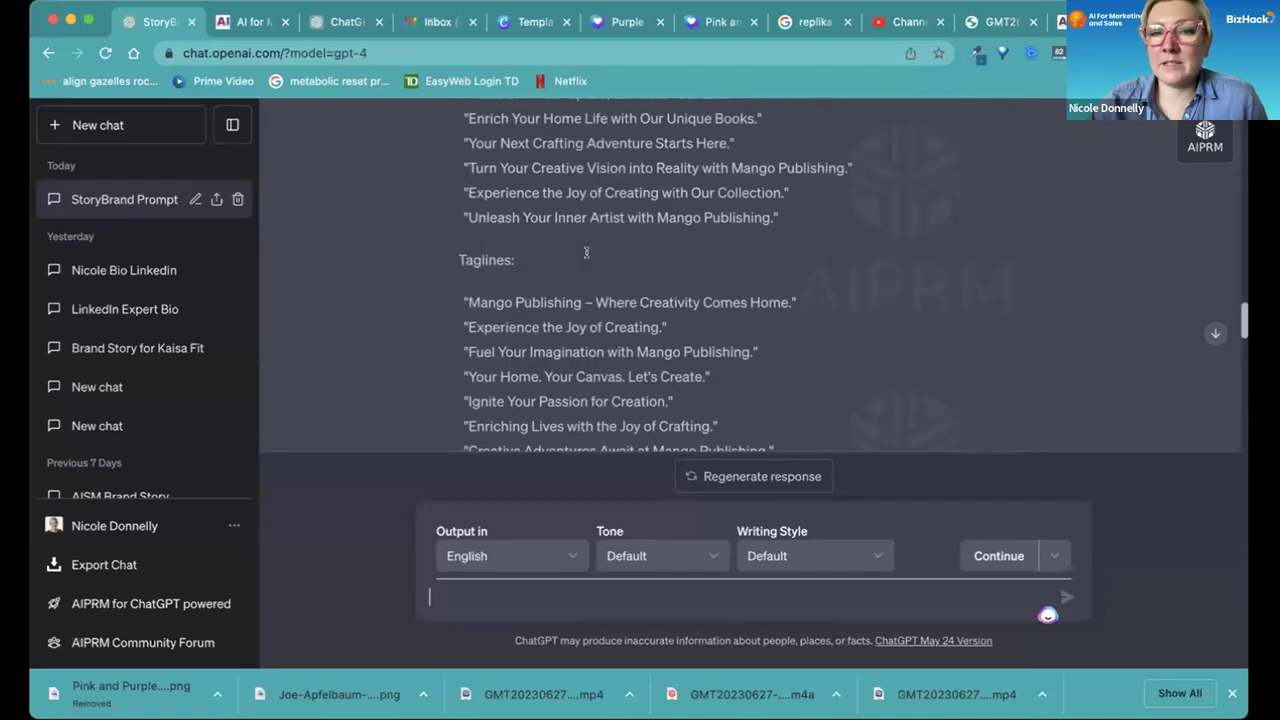
{"action": "scroll", "coordinate": [586, 260], "scroll_direction": "down", "scroll_amount": 20}
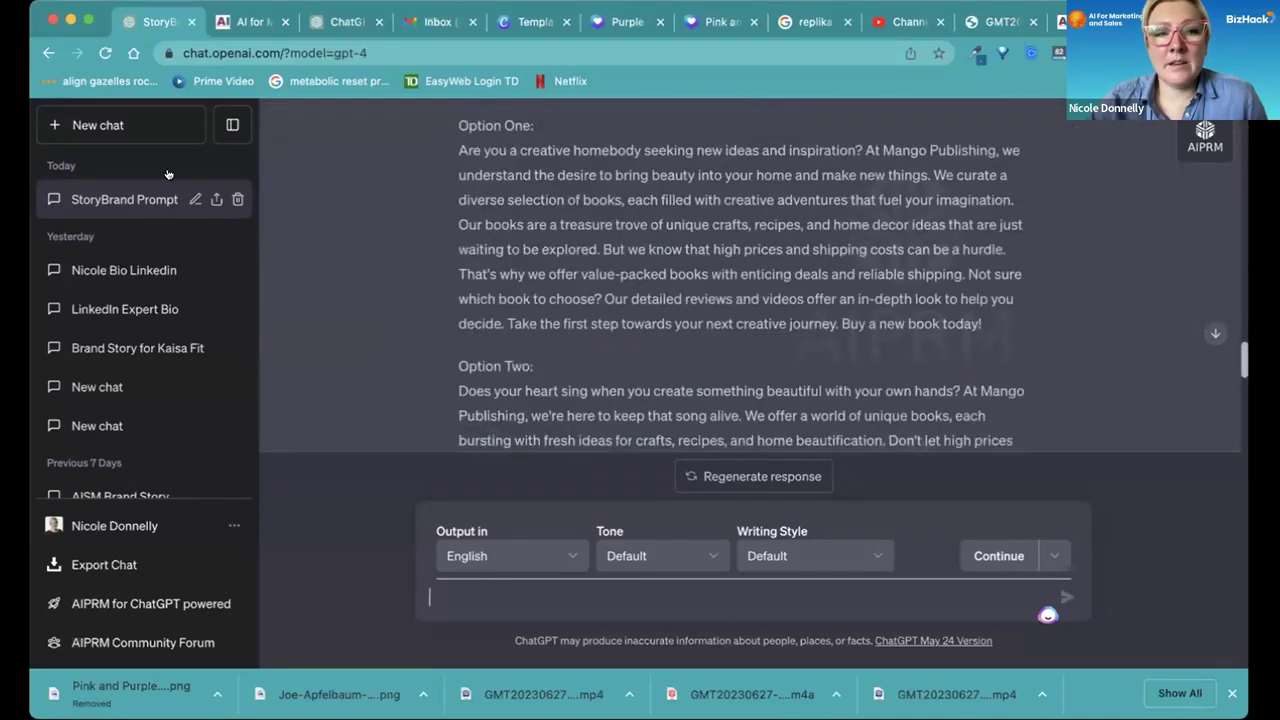
- Copy the share link for the StoryBrand Prompt conversation and return to the 75-word pitches
{"action": "left_click", "coordinate": [216, 199]}
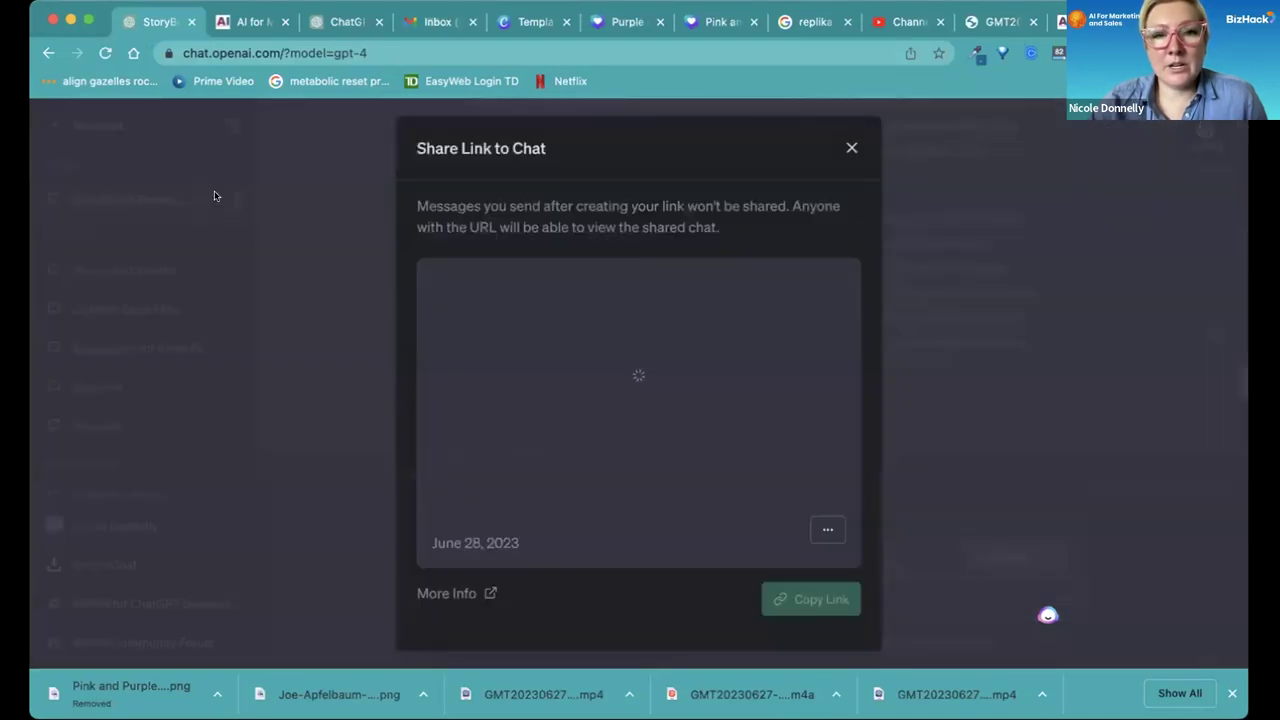
{"action": "left_click", "coordinate": [814, 603]}
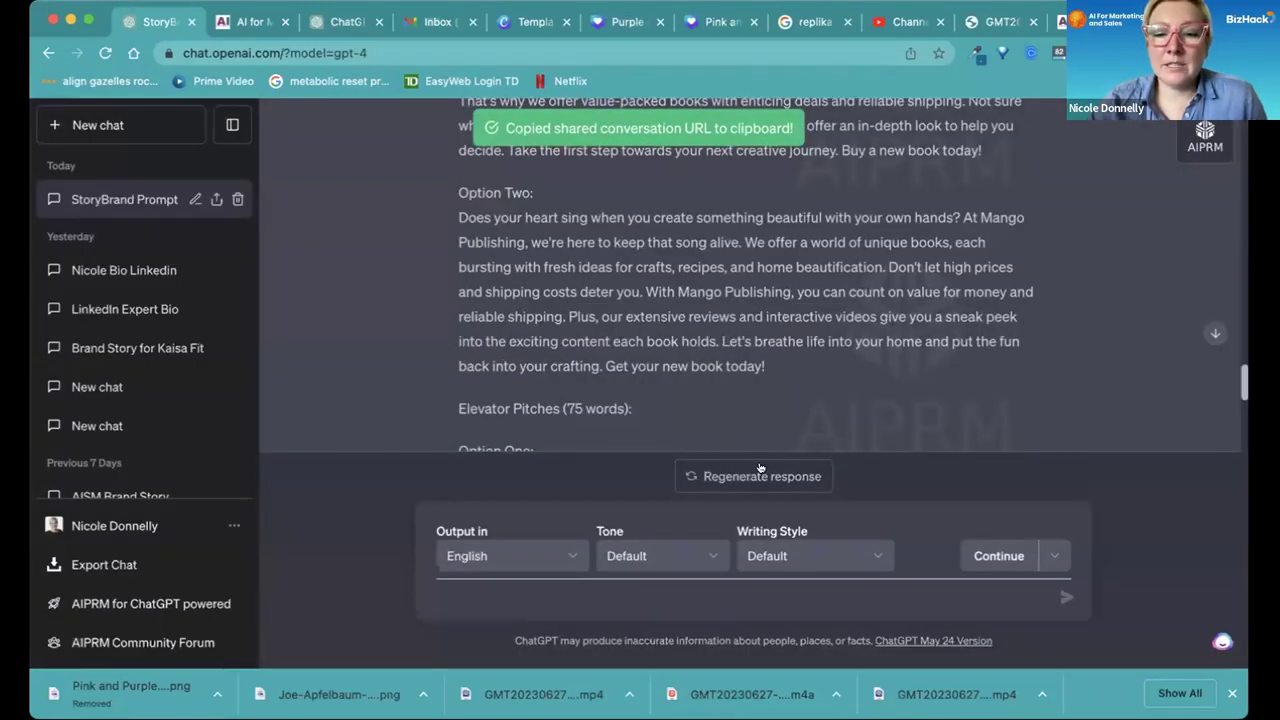
{"action": "scroll", "coordinate": [705, 323], "scroll_direction": "up", "scroll_amount": 10}
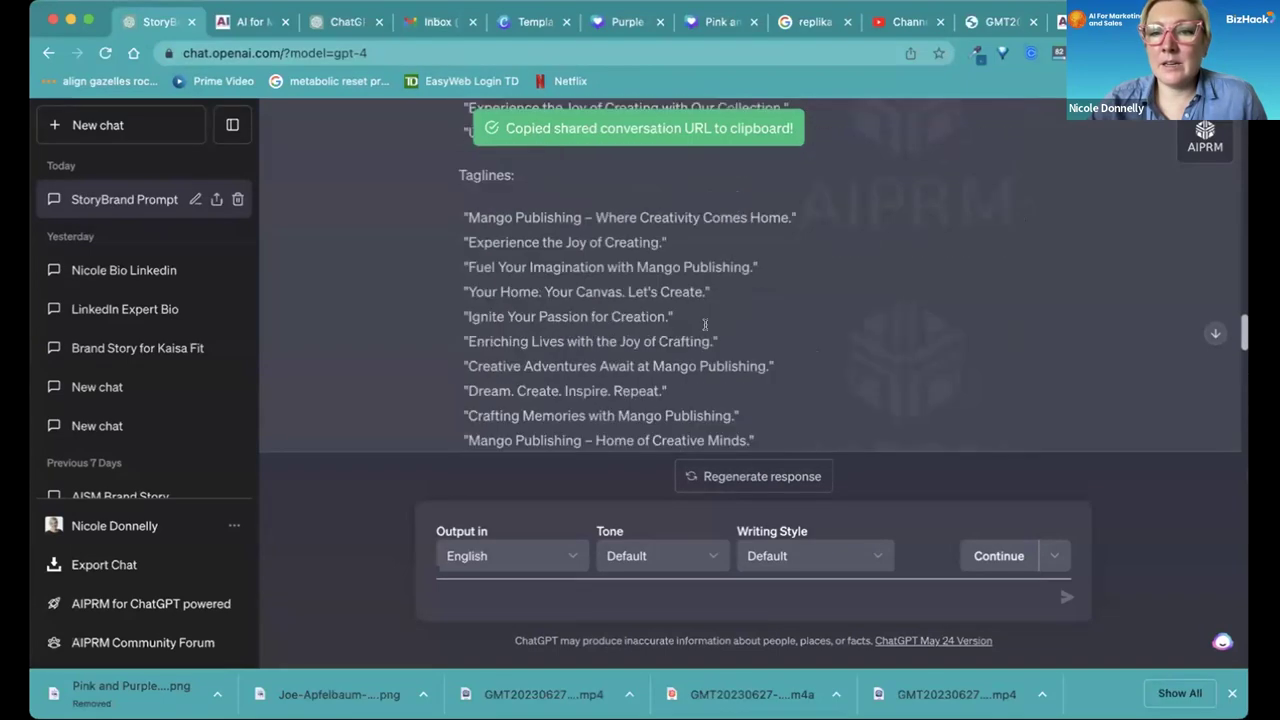
{"action": "scroll", "coordinate": [730, 320], "scroll_direction": "down", "scroll_amount": 7}
{"action": "scroll", "coordinate": [730, 320], "scroll_direction": "down", "scroll_amount": 5}
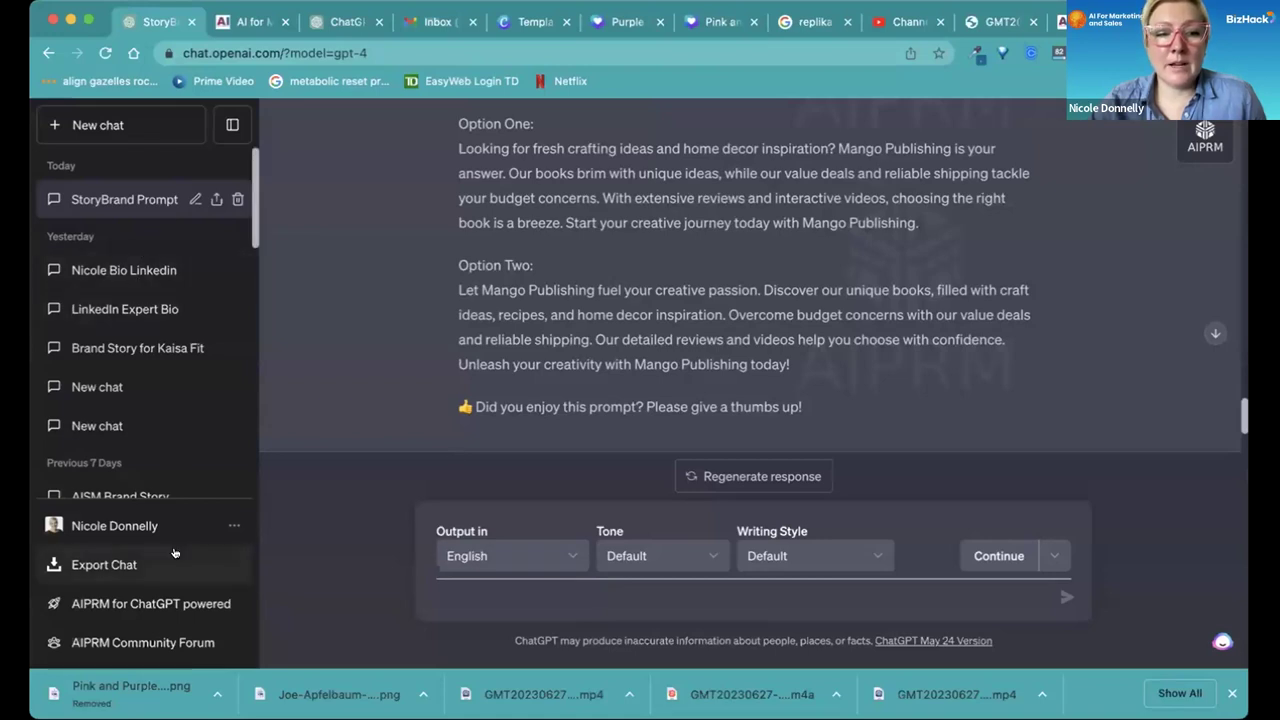
{"action": "scroll", "coordinate": [95, 410], "scroll_direction": "down", "scroll_amount": 2}
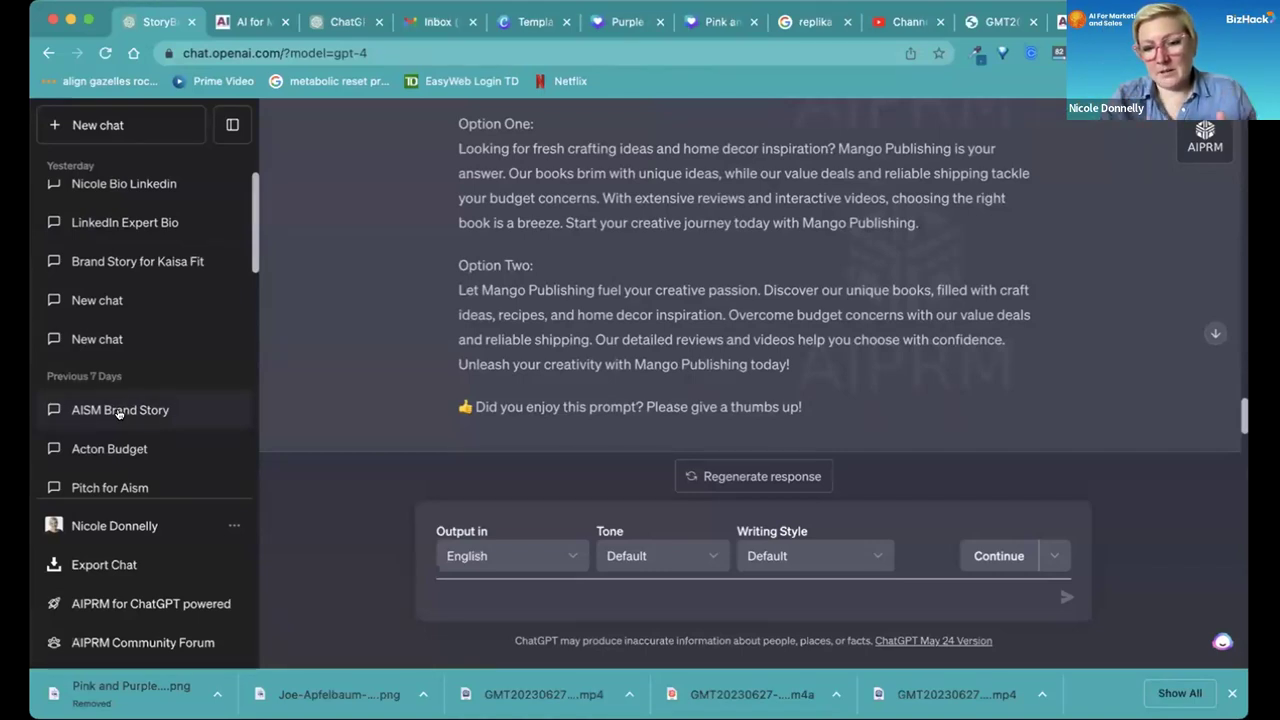
{"action": "scroll", "coordinate": [658, 277], "scroll_direction": "up", "scroll_amount": 5}
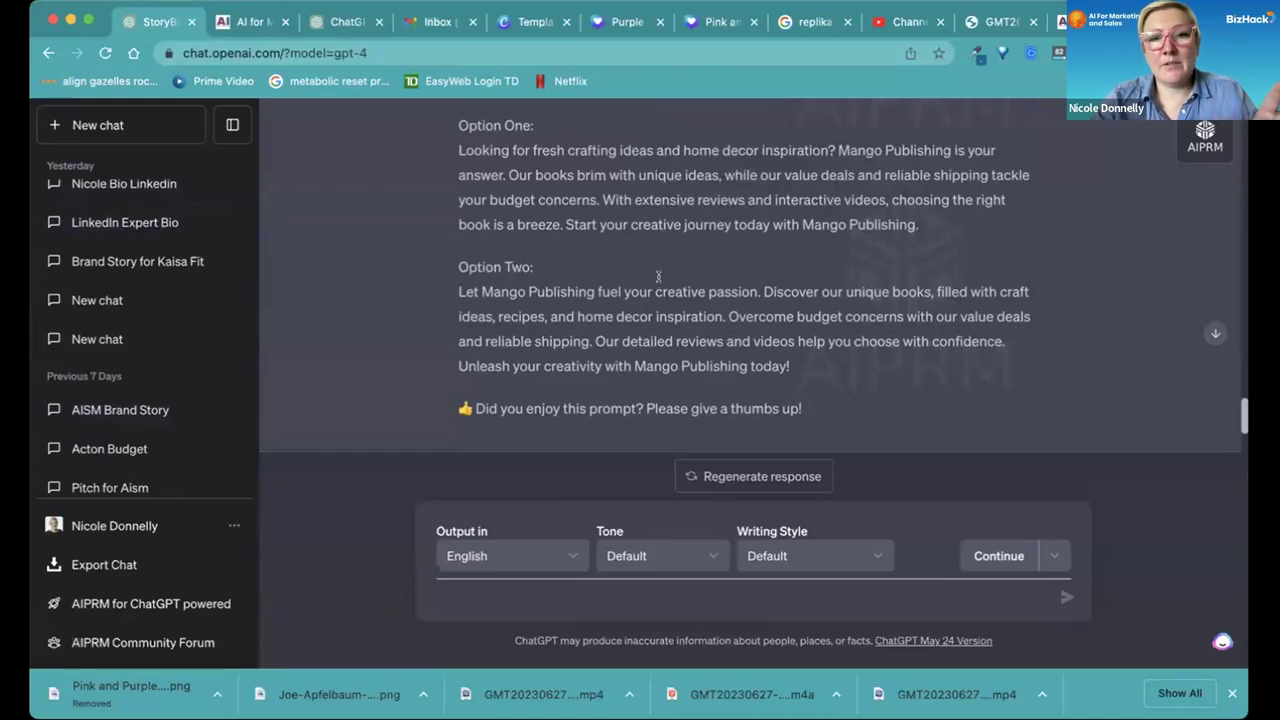
{"action": "scroll", "coordinate": [658, 277], "scroll_direction": "up", "scroll_amount": 5}
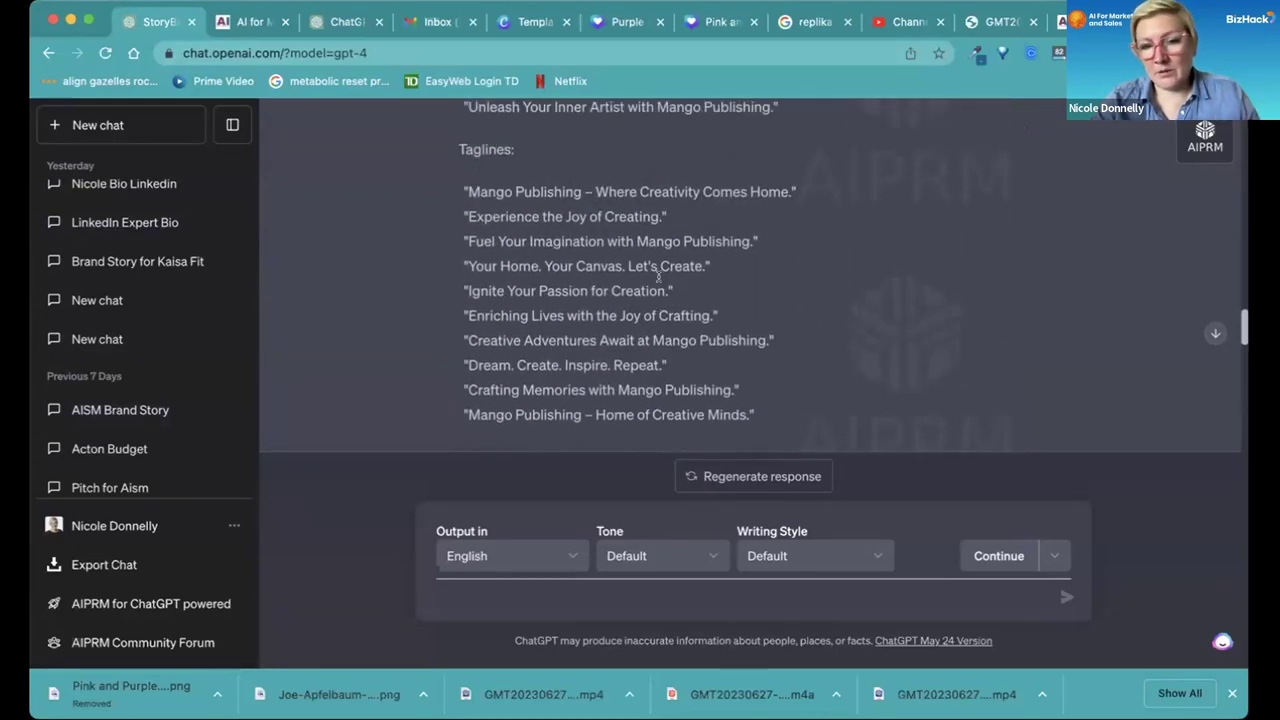
{"action": "scroll", "coordinate": [658, 277], "scroll_direction": "up", "scroll_amount": 5}
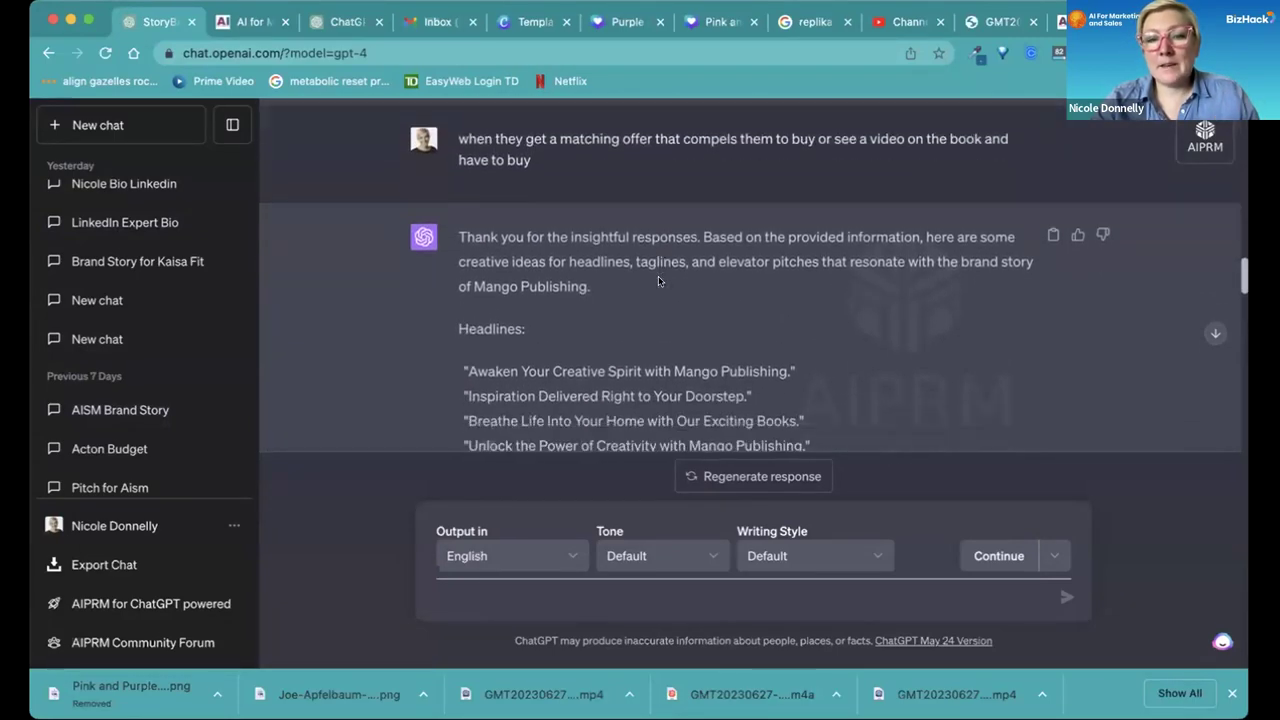
{"action": "scroll", "coordinate": [658, 281], "scroll_direction": "down", "scroll_amount": 10}
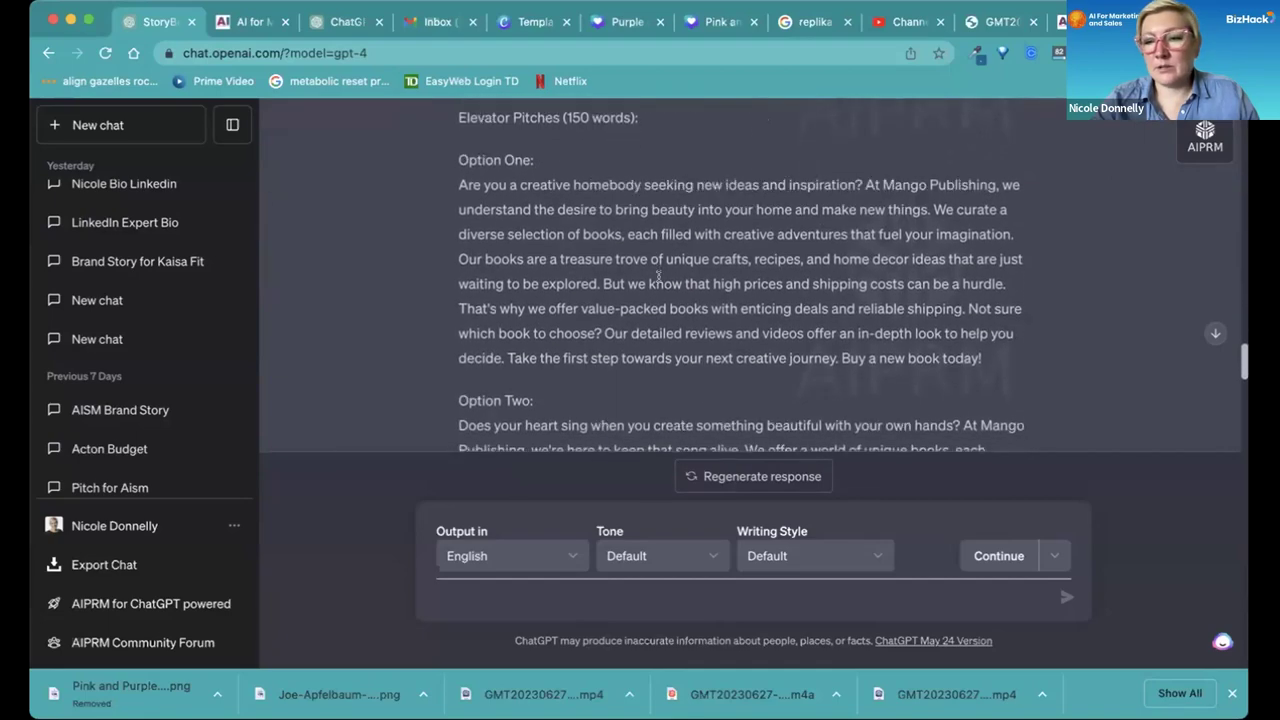
{"action": "scroll", "coordinate": [658, 276], "scroll_direction": "down", "scroll_amount": 5}
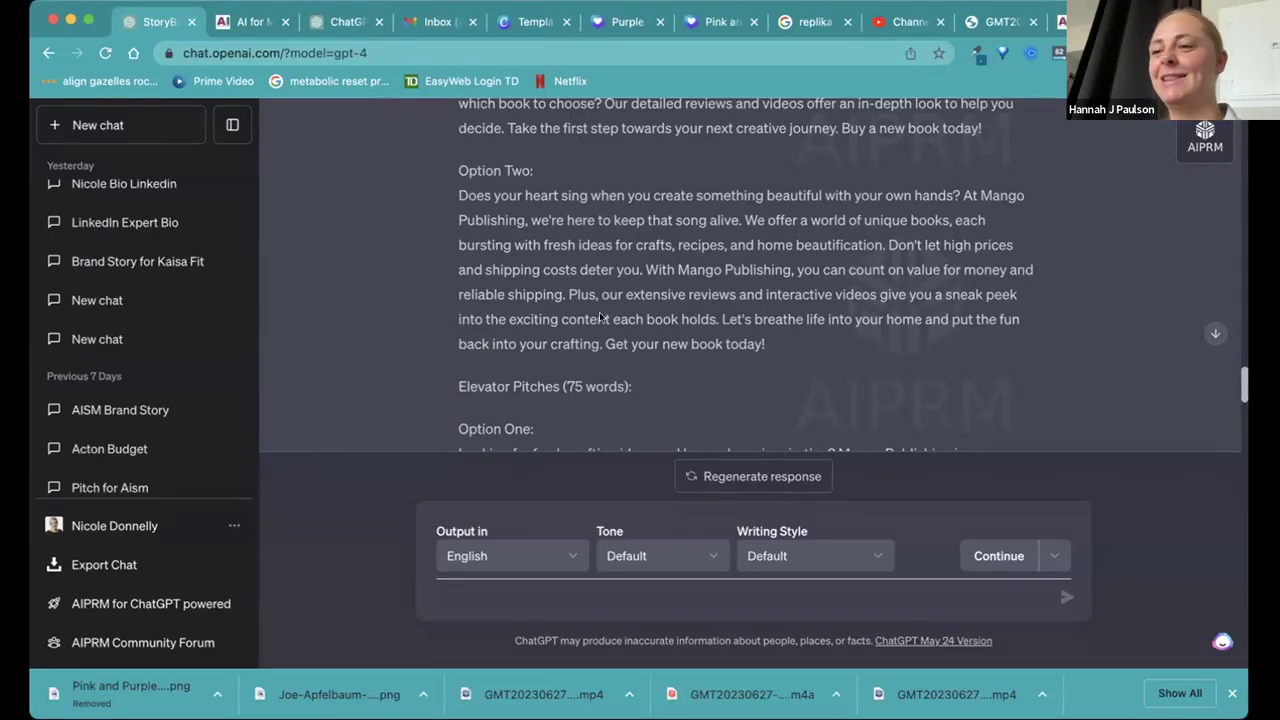
{"action": "scroll", "coordinate": [726, 338], "scroll_direction": "down", "scroll_amount": 2}
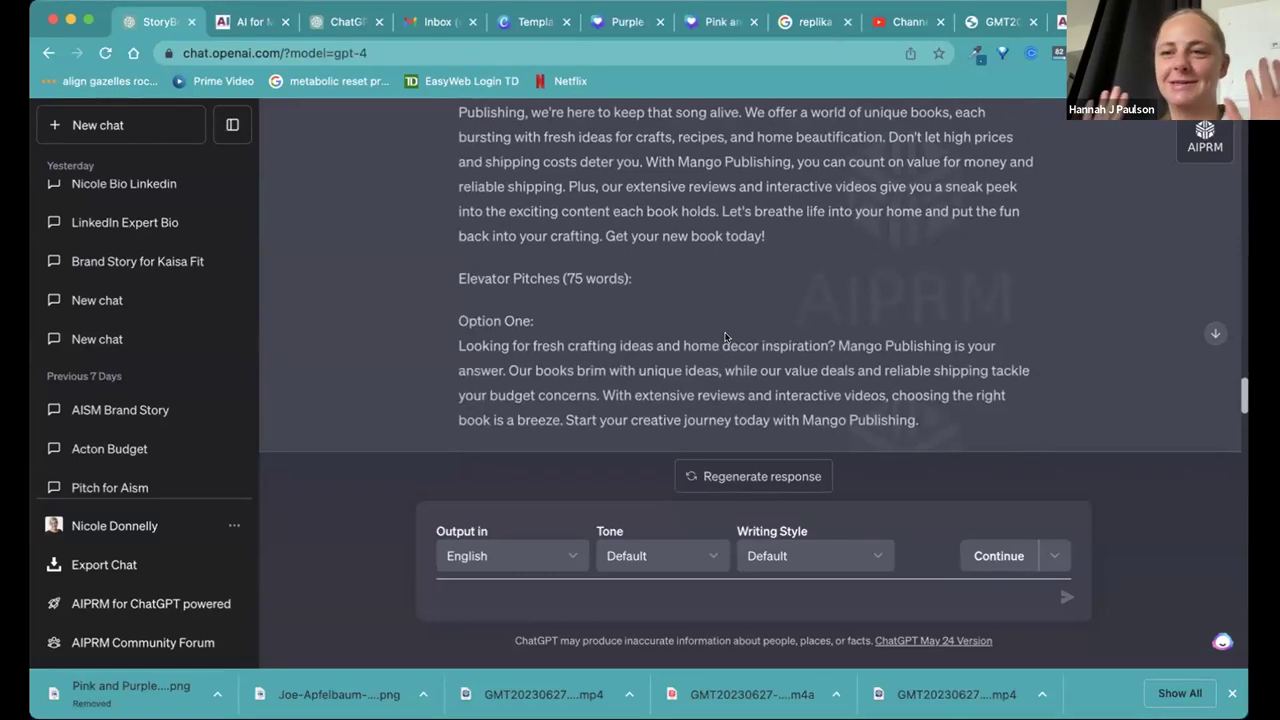
{"action": "scroll", "coordinate": [722, 330], "scroll_direction": "down", "scroll_amount": 7}
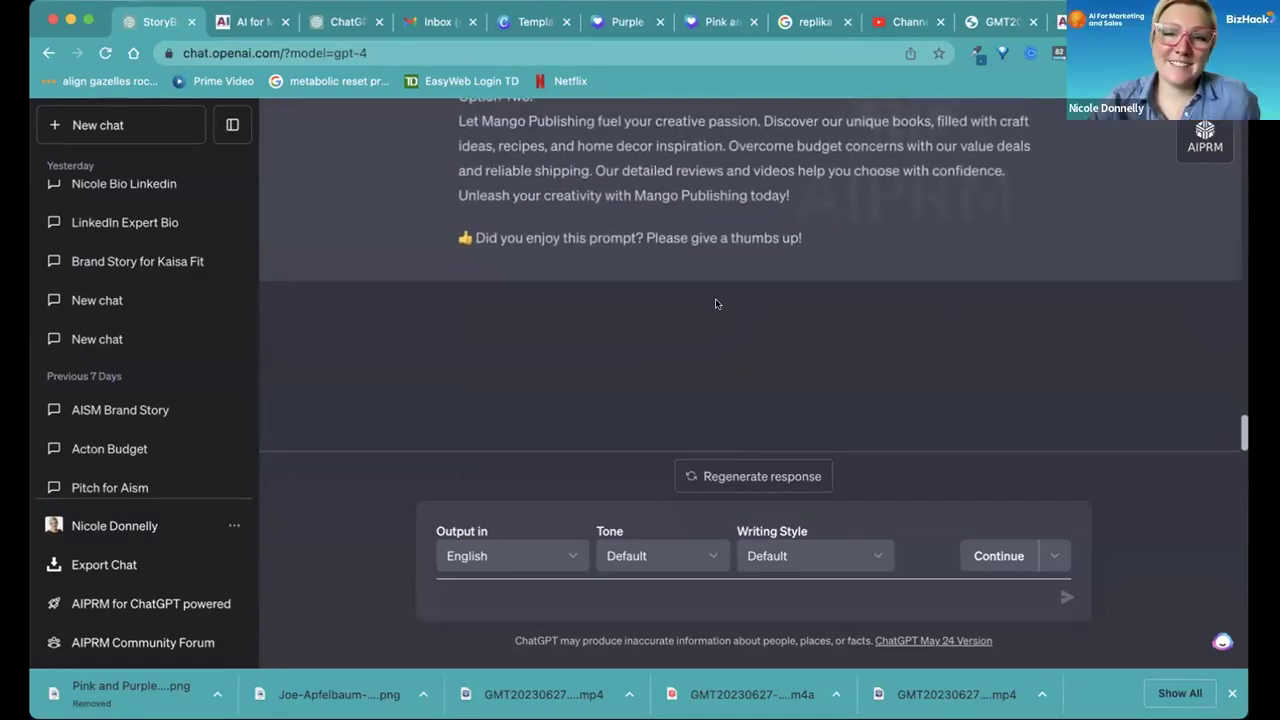
{"action": "scroll", "coordinate": [716, 304], "scroll_direction": "up", "scroll_amount": 10}
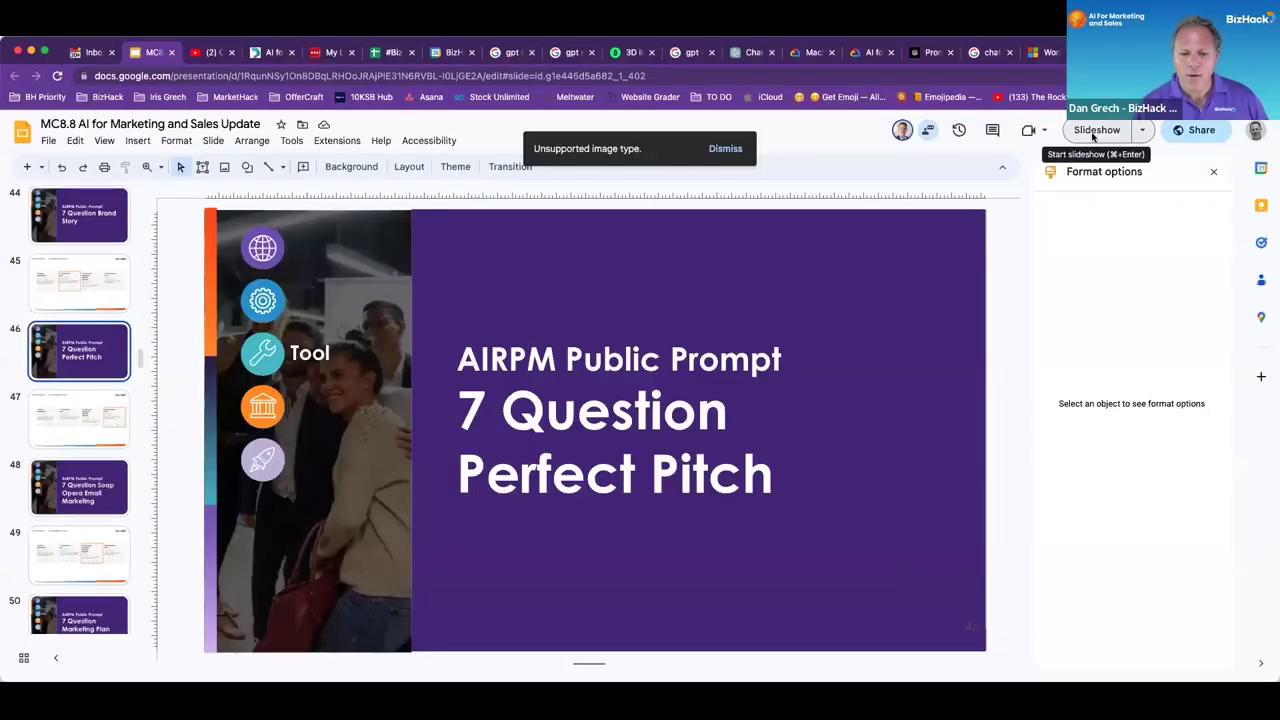
- Present the deck full screen and move to the slide of four AIPRM 7 Question prompt cards
{"action": "left_click", "coordinate": [1095, 130]}
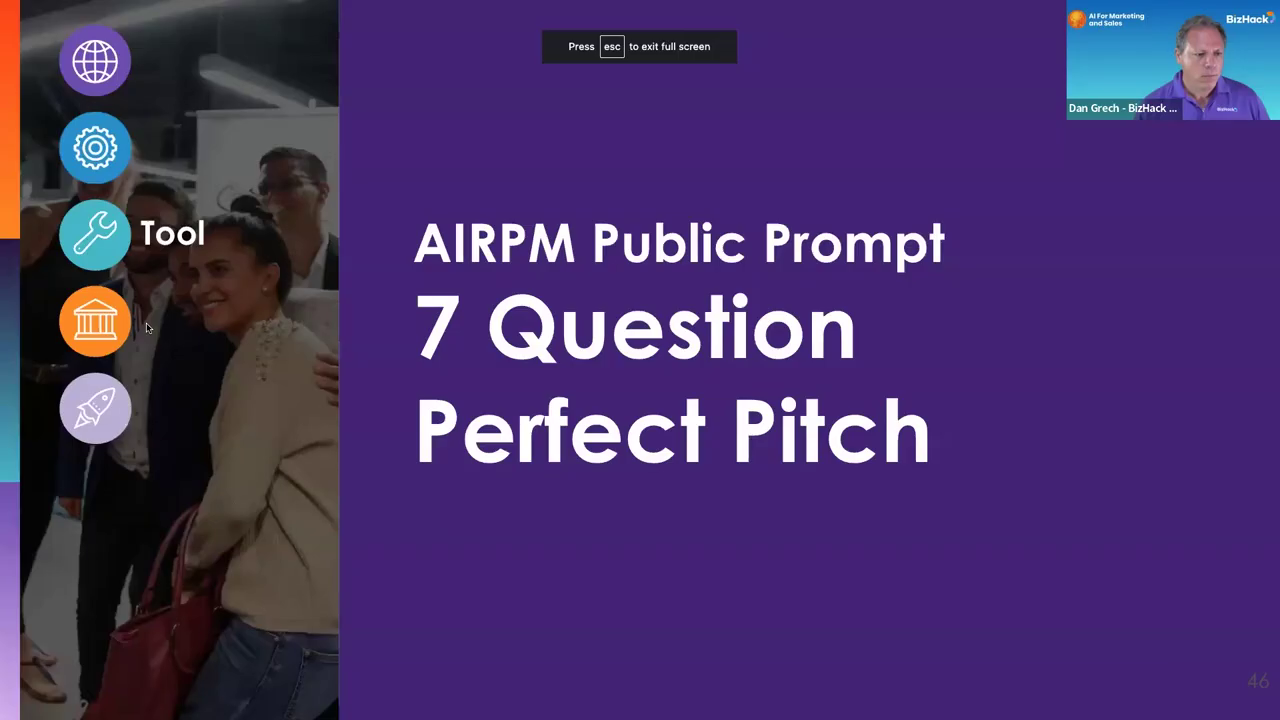
{"action": "key", "text": "Left"}
{"action": "key", "text": "Left"}
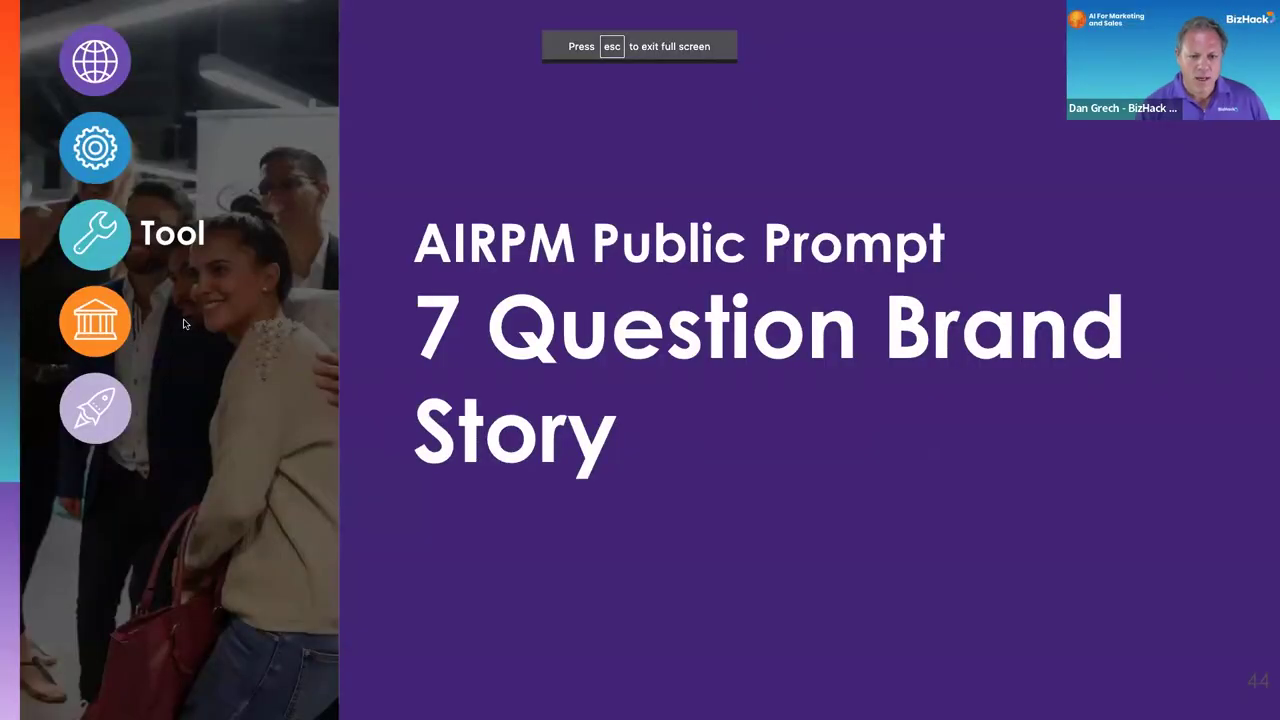
{"action": "key", "text": "Right"}
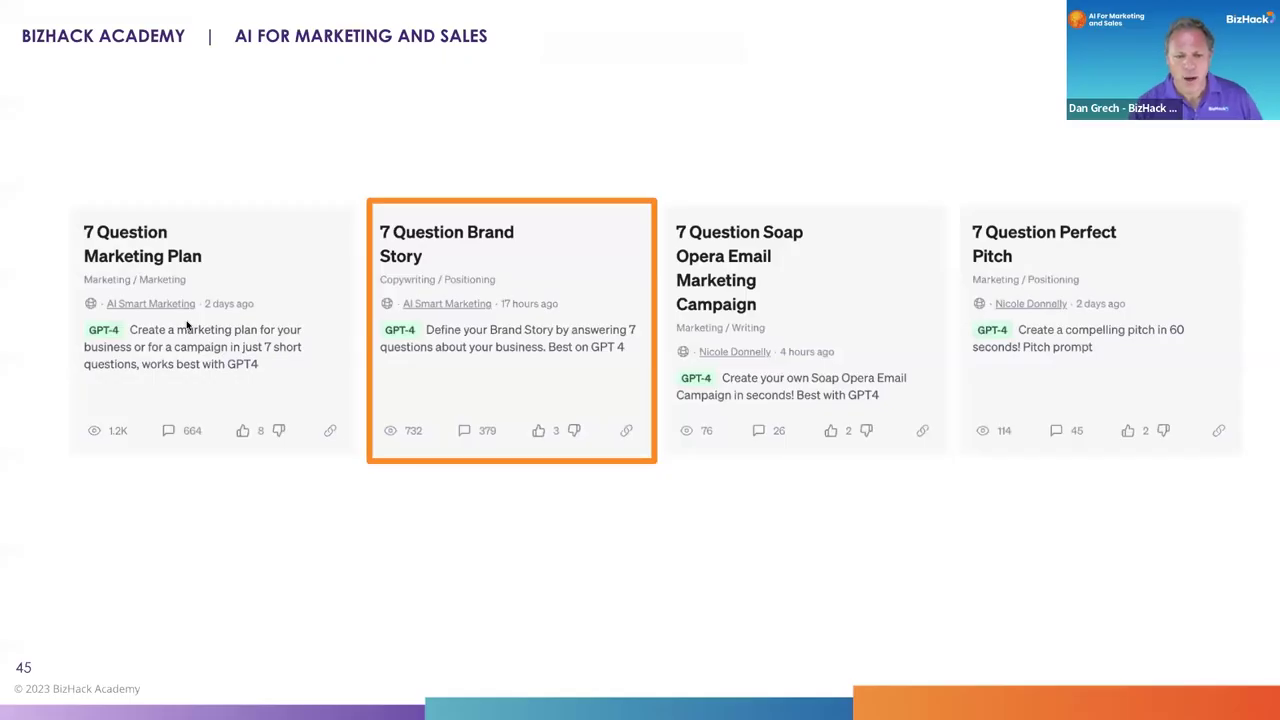